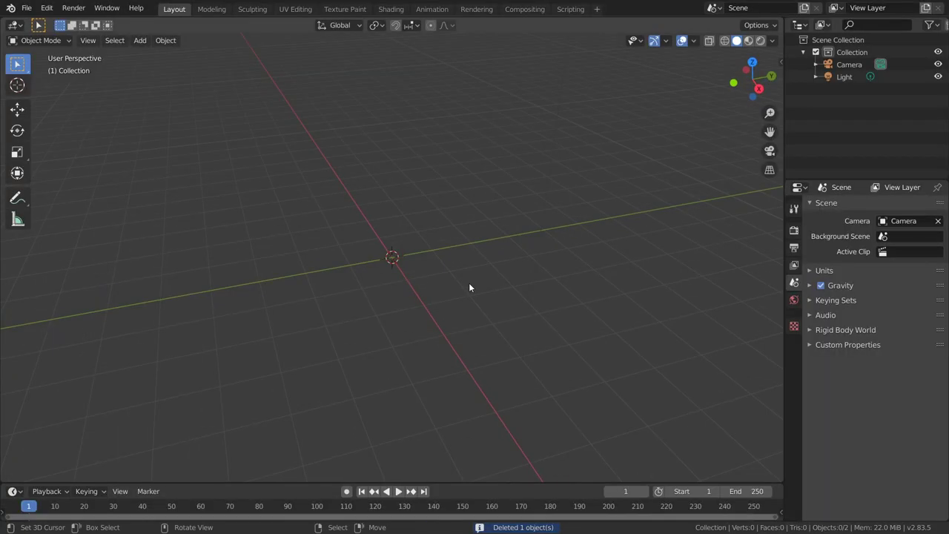
- Add a UV sphere from the Shift+A Mesh menu
{"action": "key", "text": "shift+a"}
{"action": "left_click", "coordinate": [517, 319]}
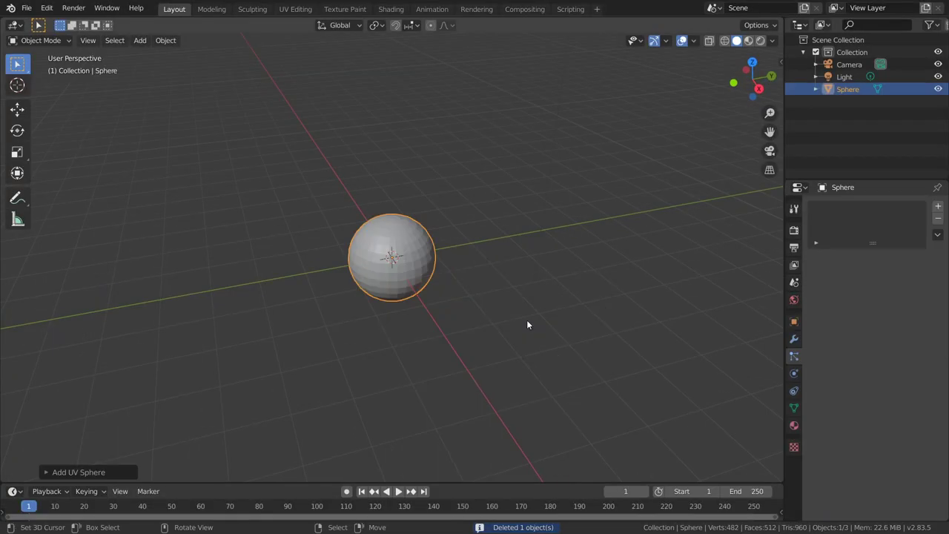
- Set the UV sphere to Shade Smooth
{"action": "scroll", "coordinate": [528, 322], "scroll_direction": "up", "scroll_amount": 3}
{"action": "mouse_move", "coordinate": [438, 305]}
{"action": "middle_mouse_down"}
{"action": "mouse_move", "coordinate": [494, 275]}
{"action": "mouse_move", "coordinate": [451, 279]}
{"action": "middle_mouse_up"}
{"action": "right_click", "coordinate": [451, 275]}
{"action": "left_click", "coordinate": [451, 275]}
- Add a particle system, ParticleSettings, of Emitter type with 1000 particles to the sphere
{"action": "scroll", "coordinate": [451, 275], "scroll_direction": "down", "scroll_amount": 2}
{"action": "mouse_move", "coordinate": [451, 279]}
{"action": "middle_mouse_down"}
{"action": "mouse_move", "coordinate": [331, 271]}
{"action": "mouse_move", "coordinate": [398, 212]}
{"action": "mouse_move", "coordinate": [345, 212]}
{"action": "mouse_move", "coordinate": [349, 248]}
{"action": "mouse_move", "coordinate": [398, 261]}
{"action": "middle_mouse_up"}
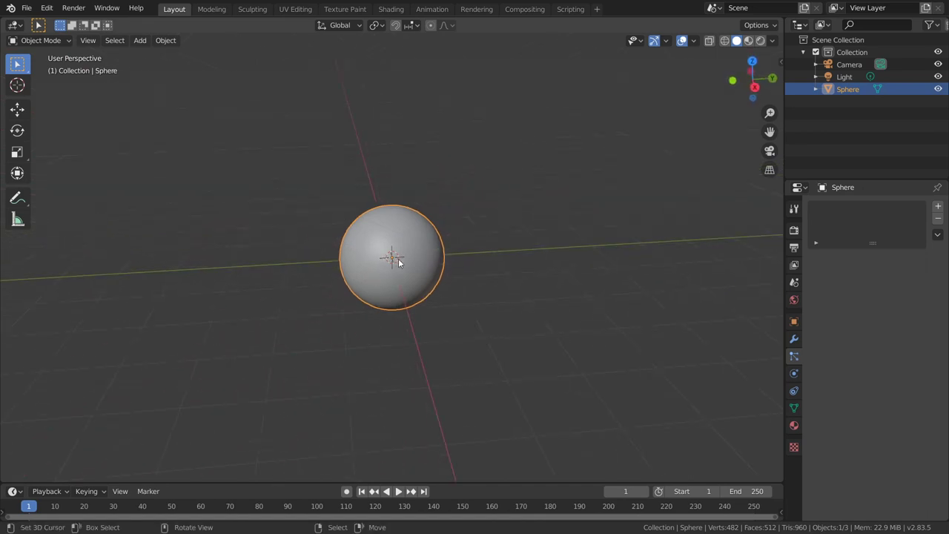
{"action": "scroll", "coordinate": [398, 261], "scroll_direction": "up", "scroll_amount": 2}
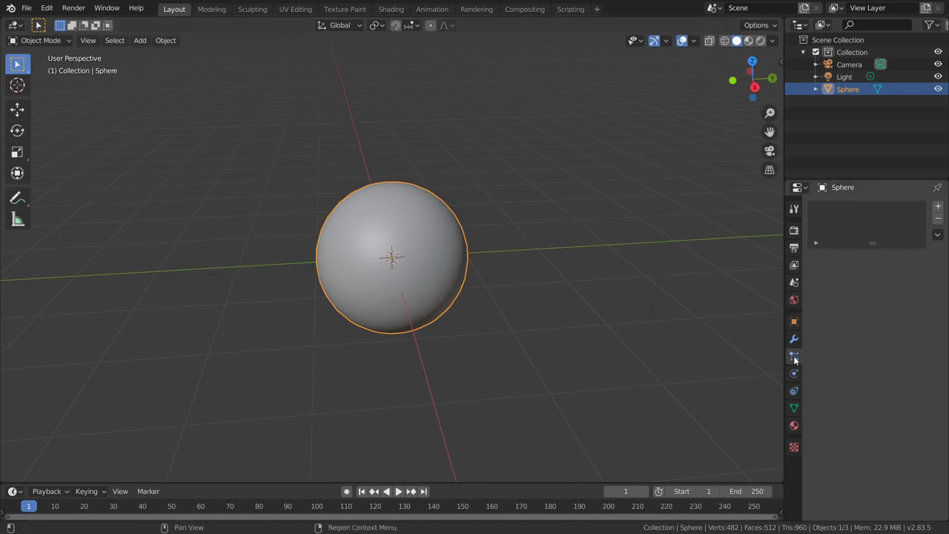
{"action": "left_click", "coordinate": [938, 208]}
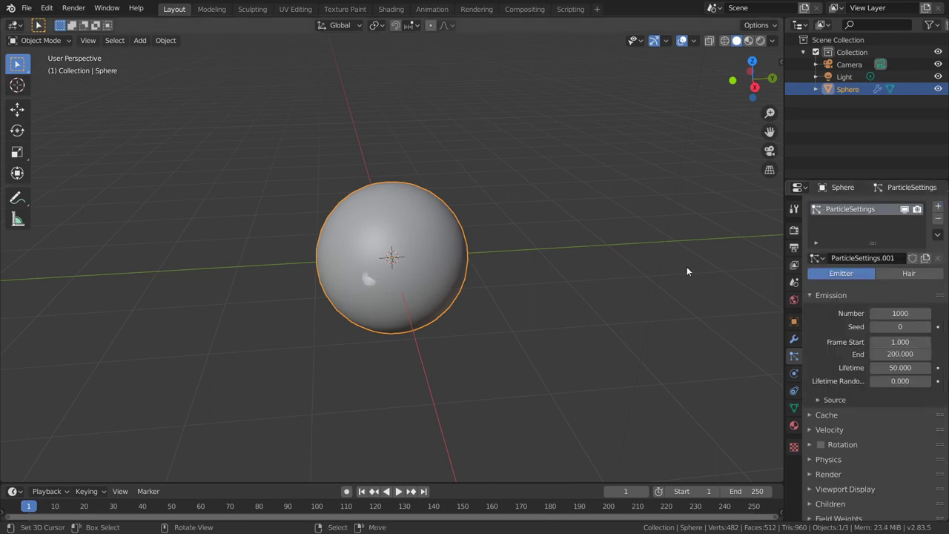
- Switch the particle system to Hair type with 4 m strands
{"action": "left_click", "coordinate": [910, 274]}
{"action": "mouse_move", "coordinate": [477, 265]}
{"action": "middle_mouse_down"}
{"action": "mouse_move", "coordinate": [419, 195]}
{"action": "mouse_move", "coordinate": [460, 245]}
{"action": "middle_mouse_up"}
{"action": "scroll", "coordinate": [890, 297], "scroll_direction": "down", "scroll_amount": 1}
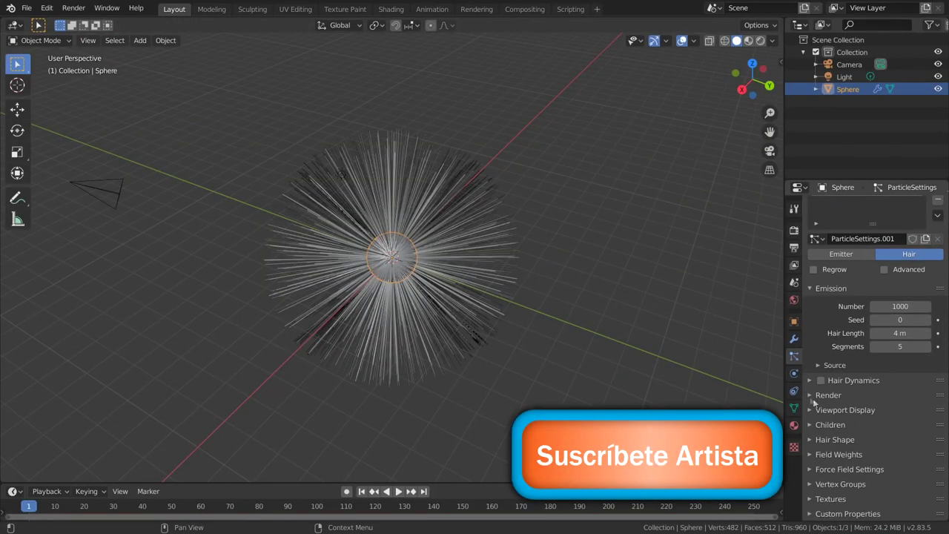
- Raise the hair's render Path Steps from 3 to 4
{"action": "left_click", "coordinate": [809, 395]}
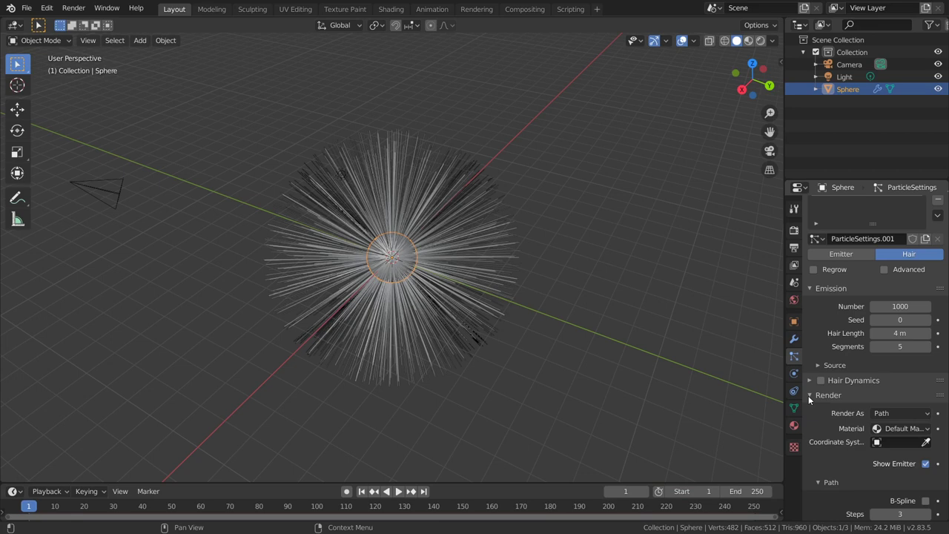
{"action": "left_click", "coordinate": [928, 514]}
{"action": "left_click", "coordinate": [812, 395]}
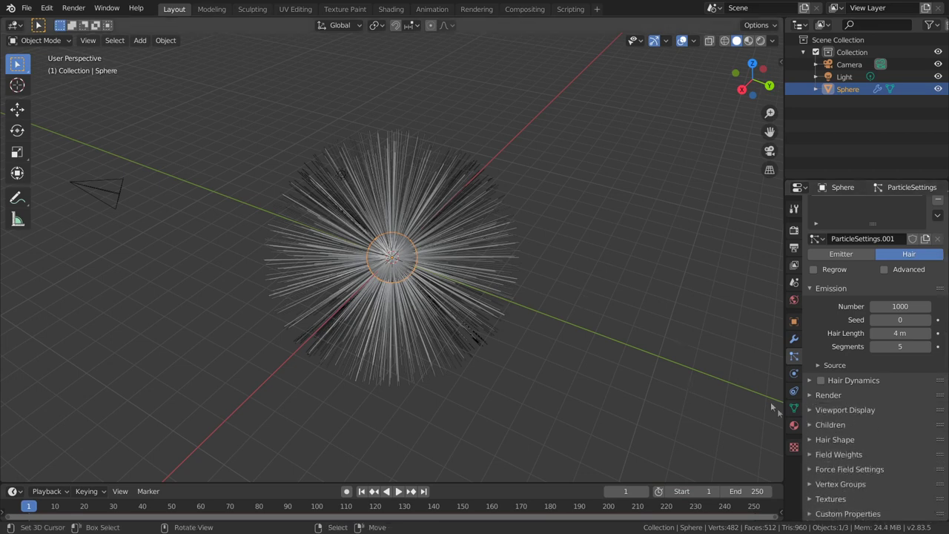
{"action": "left_click", "coordinate": [811, 424]}
- Switch children to Simple with display and render amounts of 50
{"action": "scroll", "coordinate": [813, 426], "scroll_direction": "down", "scroll_amount": 1}
{"action": "left_click", "coordinate": [874, 423]}
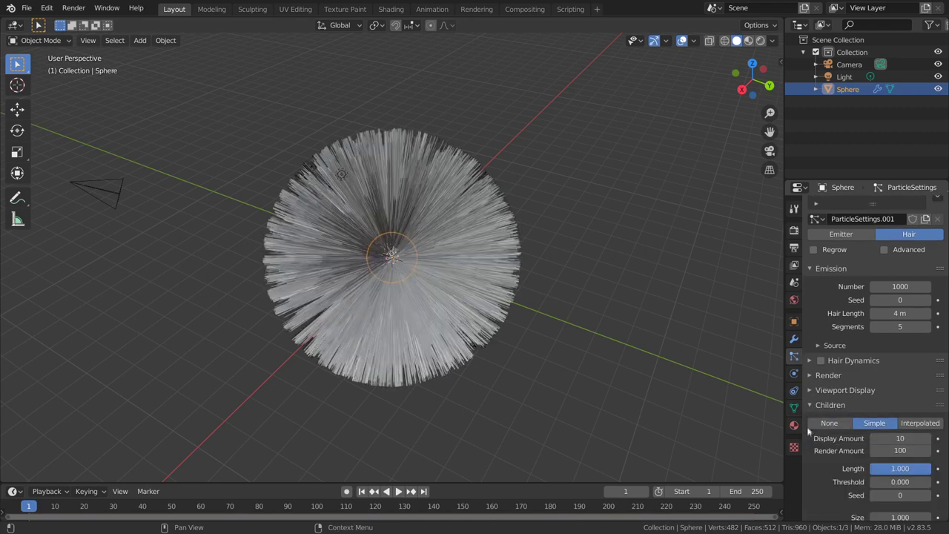
{"action": "scroll", "coordinate": [833, 443], "scroll_direction": "down", "scroll_amount": 3}
{"action": "scroll", "coordinate": [833, 444], "scroll_direction": "down", "scroll_amount": 2}
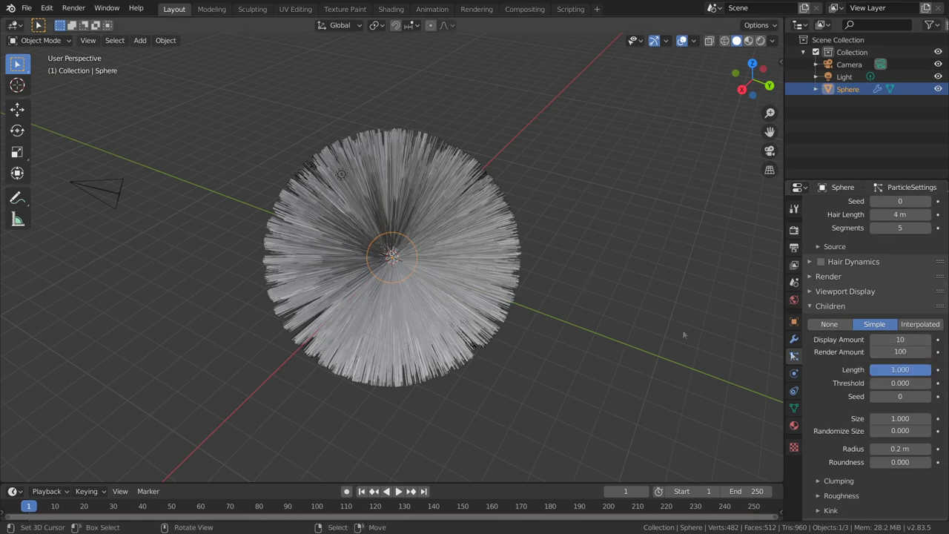
{"action": "mouse_move", "coordinate": [900, 339]}
{"action": "left_mouse_down"}
{"action": "mouse_move", "coordinate": [927, 339]}
{"action": "mouse_move", "coordinate": [860, 341]}
{"action": "left_mouse_up"}
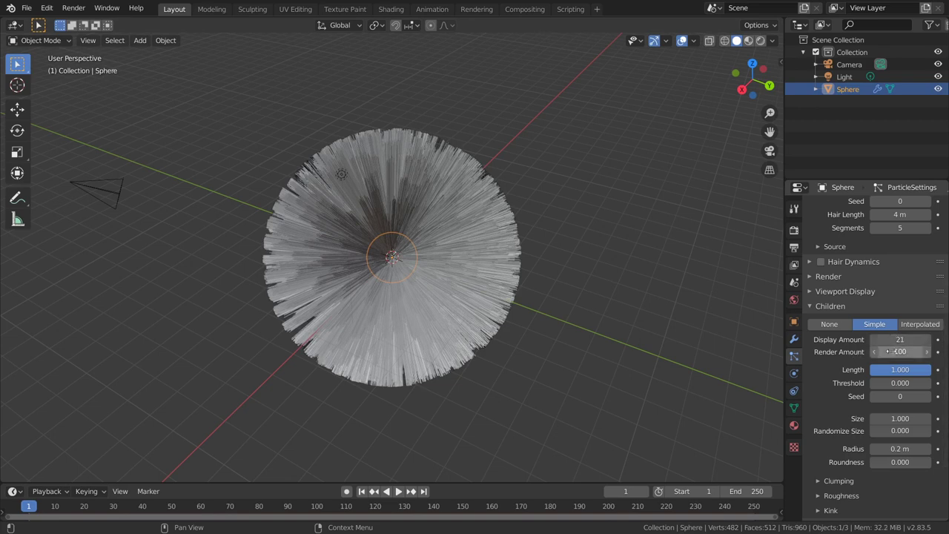
{"action": "mouse_move", "coordinate": [900, 339]}
{"action": "left_mouse_down"}
{"action": "mouse_move", "coordinate": [867, 340]}
{"action": "mouse_move", "coordinate": [927, 339]}
{"action": "left_mouse_up"}
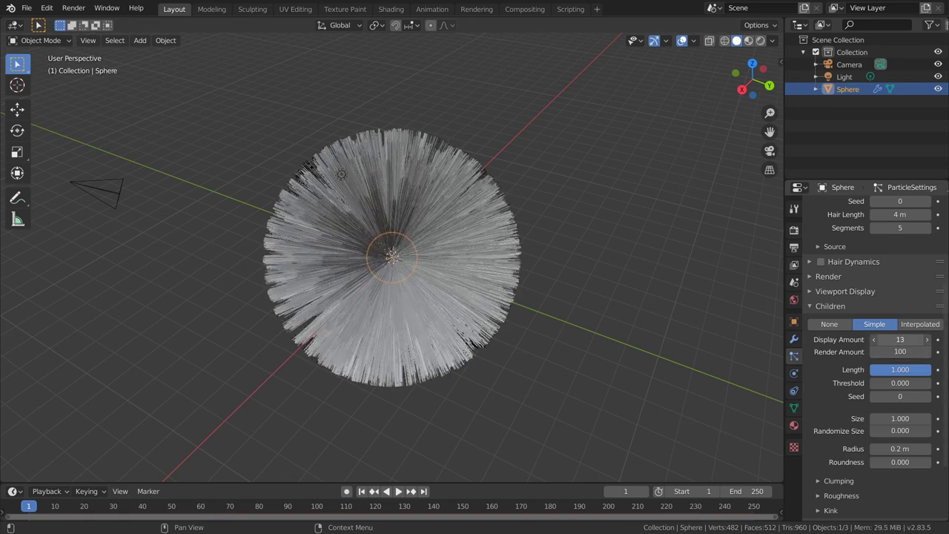
{"action": "mouse_move", "coordinate": [900, 339]}
{"action": "left_mouse_down"}
{"action": "mouse_move", "coordinate": [883, 339]}
{"action": "mouse_move", "coordinate": [894, 339]}
{"action": "left_mouse_up"}
{"action": "type", "text": "50"}
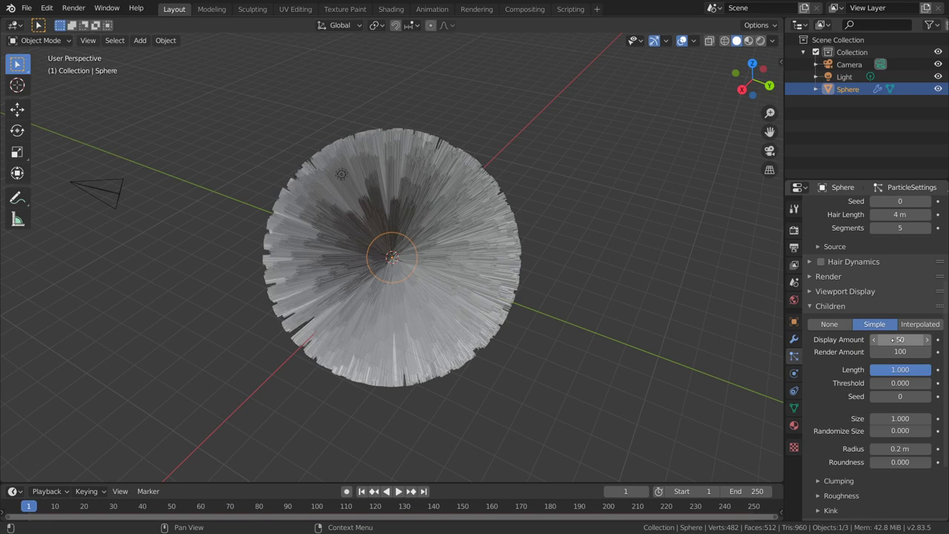
{"action": "left_click_drag", "start_coordinate": [901, 352], "coordinate": [889, 351]}
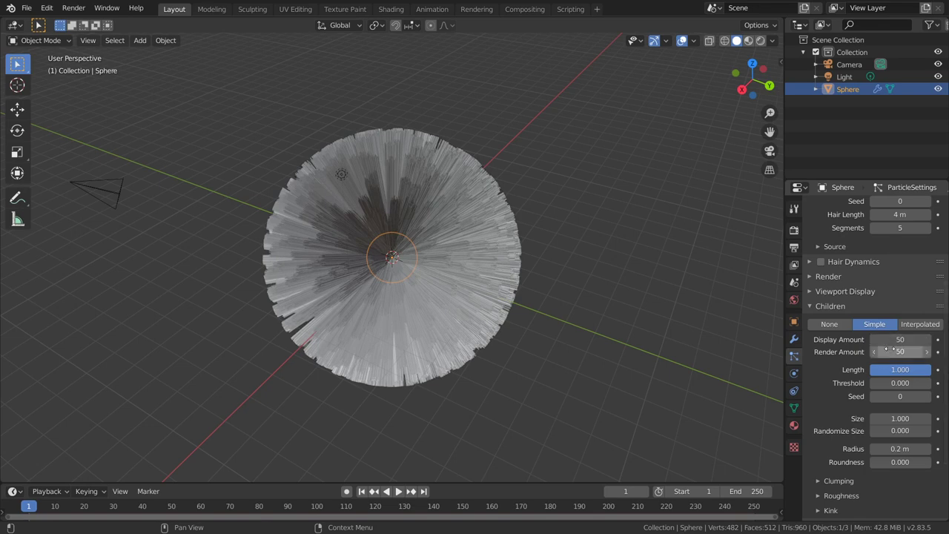
- Set child clumping to Clump 0.762 and Shape 0.349
{"action": "scroll", "coordinate": [531, 324], "scroll_direction": "up", "scroll_amount": 2}
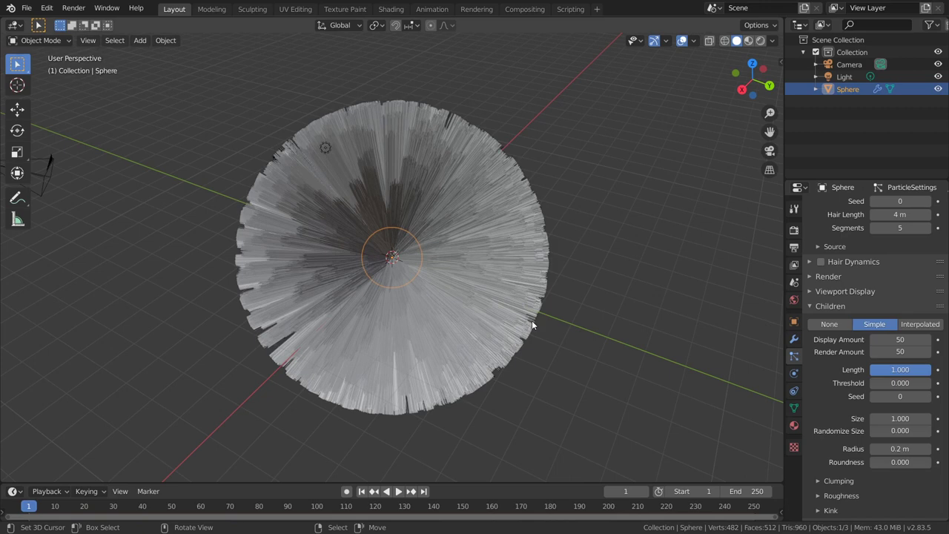
{"action": "scroll", "coordinate": [532, 324], "scroll_direction": "down", "scroll_amount": 1}
{"action": "scroll", "coordinate": [530, 323], "scroll_direction": "down", "scroll_amount": 1}
{"action": "scroll", "coordinate": [866, 389], "scroll_direction": "down", "scroll_amount": 3}
{"action": "left_click", "coordinate": [866, 393]}
{"action": "mouse_move", "coordinate": [899, 426]}
{"action": "left_mouse_down"}
{"action": "mouse_move", "coordinate": [927, 426]}
{"action": "mouse_move", "coordinate": [890, 427]}
{"action": "mouse_move", "coordinate": [890, 440]}
{"action": "mouse_move", "coordinate": [908, 440]}
{"action": "mouse_move", "coordinate": [902, 454]}
{"action": "left_mouse_up"}
- Set the child hair Kink Type to Wave
{"action": "scroll", "coordinate": [809, 447], "scroll_direction": "down", "scroll_amount": 3}
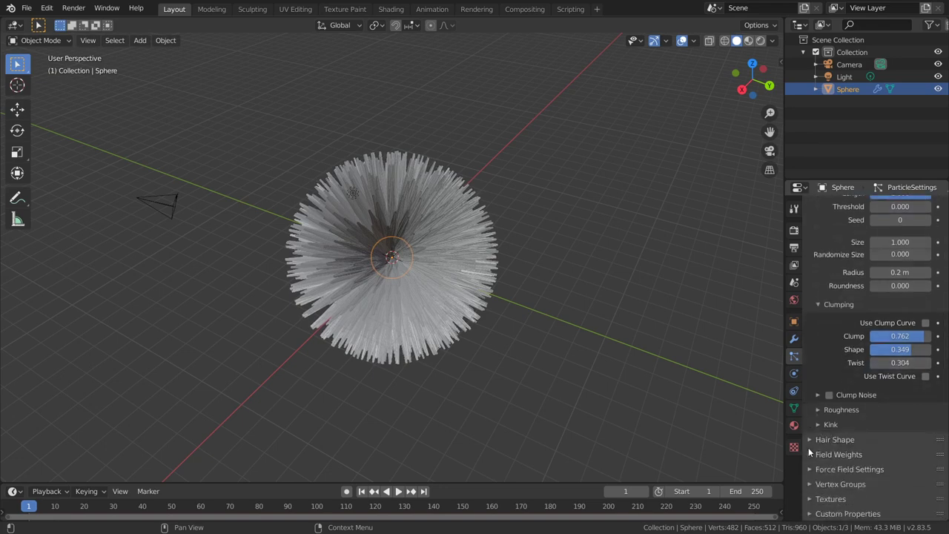
{"action": "left_click", "coordinate": [818, 410]}
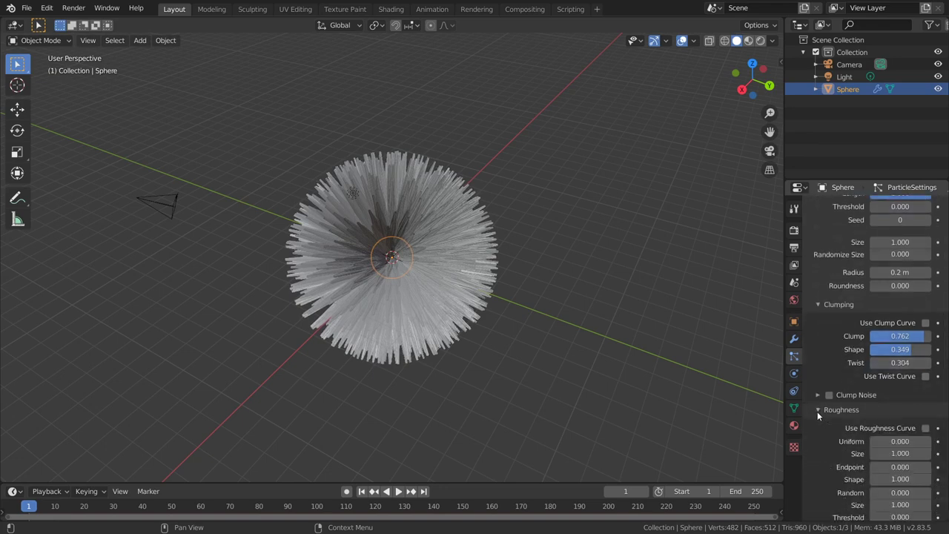
{"action": "scroll", "coordinate": [817, 413], "scroll_direction": "down", "scroll_amount": 3}
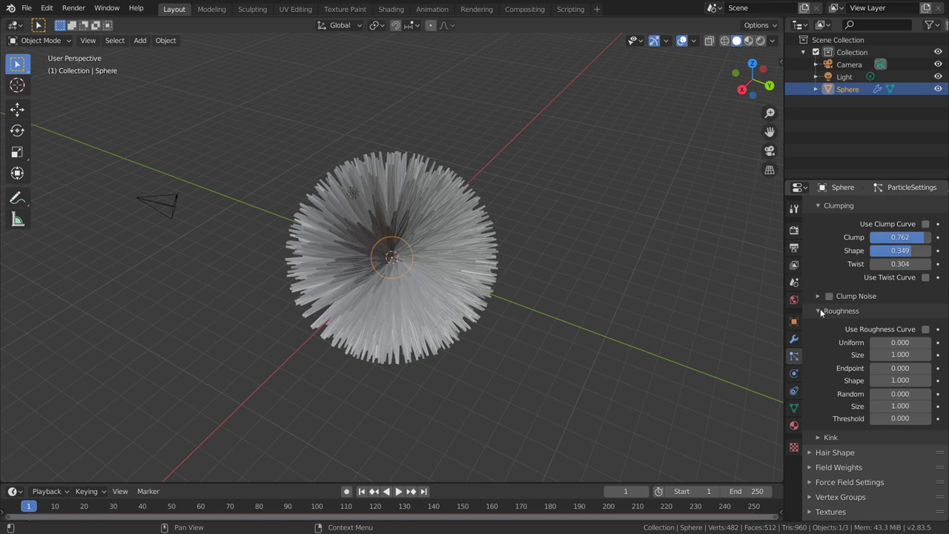
{"action": "left_click", "coordinate": [822, 310]}
{"action": "left_click", "coordinate": [817, 424]}
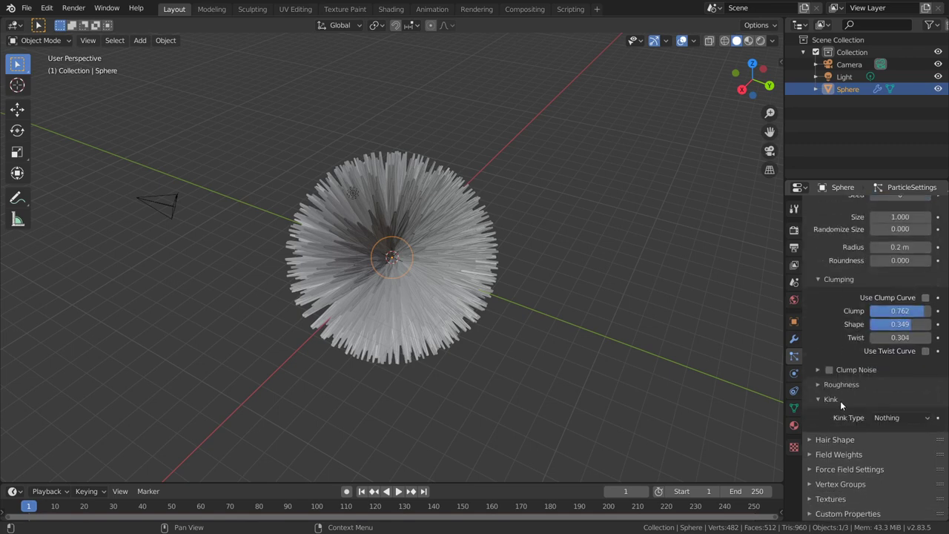
{"action": "left_click", "coordinate": [894, 420]}
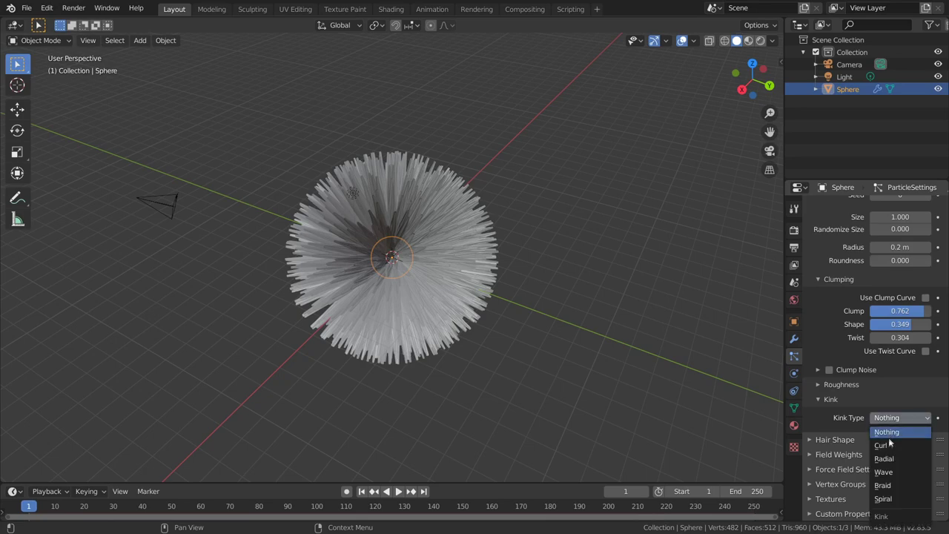
{"action": "left_click", "coordinate": [886, 472]}
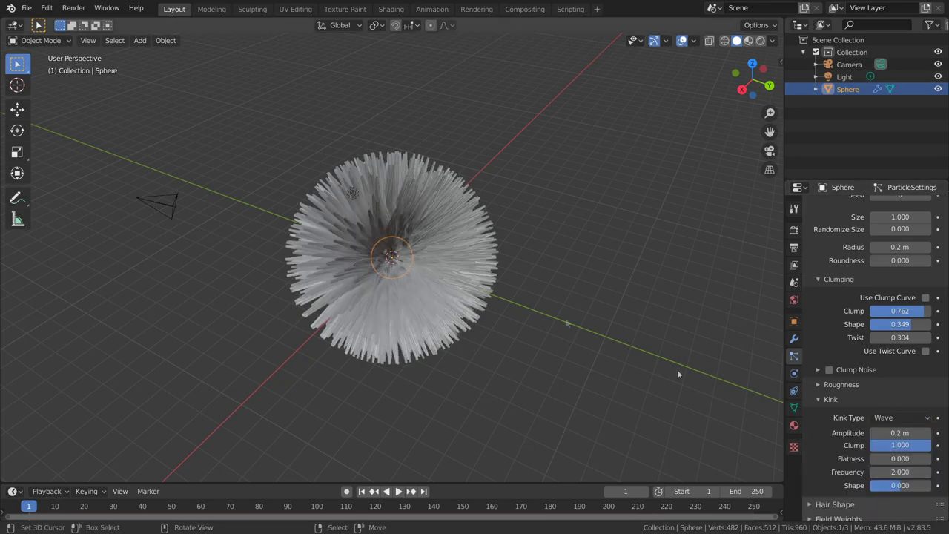
- Set the wave kink to flatness 0.421, frequency 2.015 and amplitude -0.33 m
{"action": "scroll", "coordinate": [413, 257], "scroll_direction": "up", "scroll_amount": 3}
{"action": "mouse_move", "coordinate": [413, 257]}
{"action": "middle_mouse_down"}
{"action": "mouse_move", "coordinate": [490, 272]}
{"action": "mouse_move", "coordinate": [558, 251]}
{"action": "mouse_move", "coordinate": [580, 214]}
{"action": "mouse_move", "coordinate": [545, 194]}
{"action": "middle_mouse_up"}
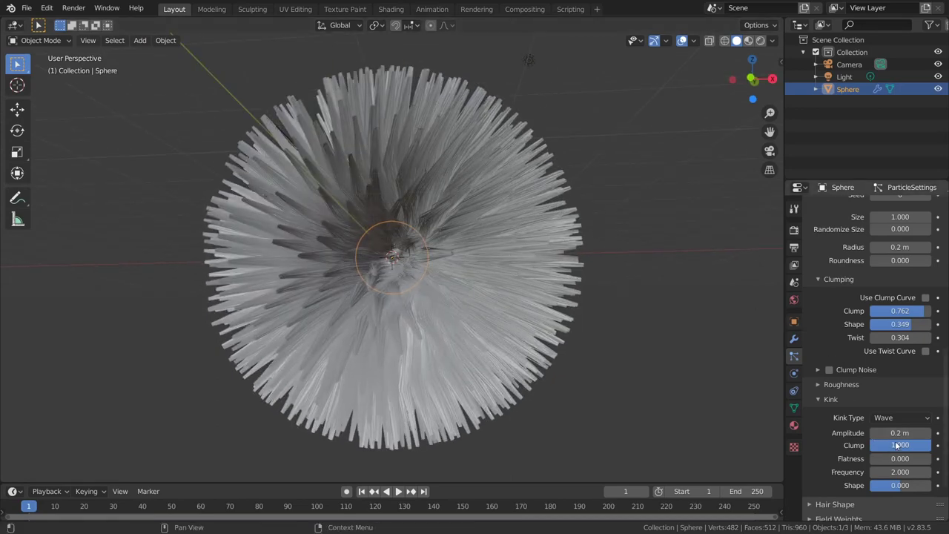
{"action": "mouse_move", "coordinate": [898, 458]}
{"action": "left_mouse_down"}
{"action": "mouse_move", "coordinate": [934, 458]}
{"action": "mouse_move", "coordinate": [895, 458]}
{"action": "mouse_move", "coordinate": [902, 472]}
{"action": "left_mouse_up"}
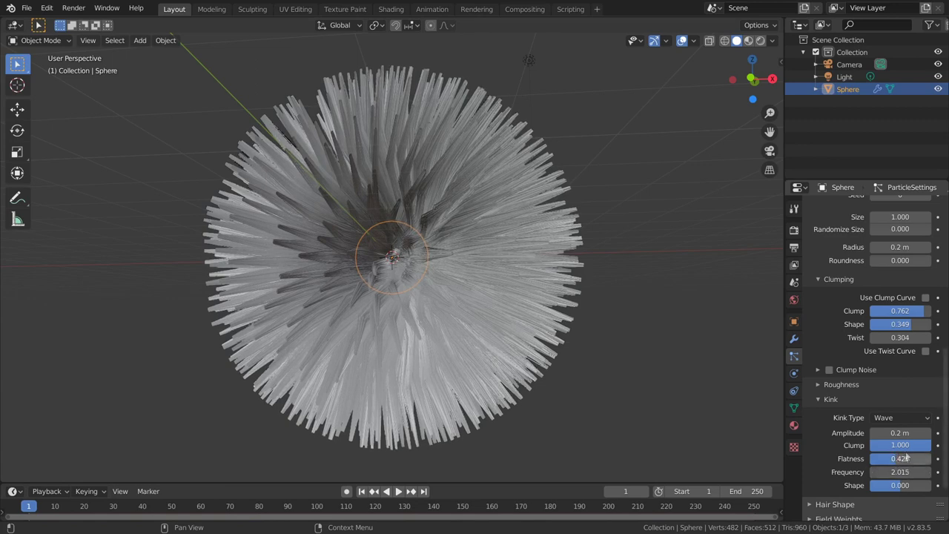
{"action": "mouse_move", "coordinate": [897, 433]}
{"action": "left_mouse_down"}
{"action": "mouse_move", "coordinate": [912, 433]}
{"action": "mouse_move", "coordinate": [887, 433]}
{"action": "left_mouse_up"}
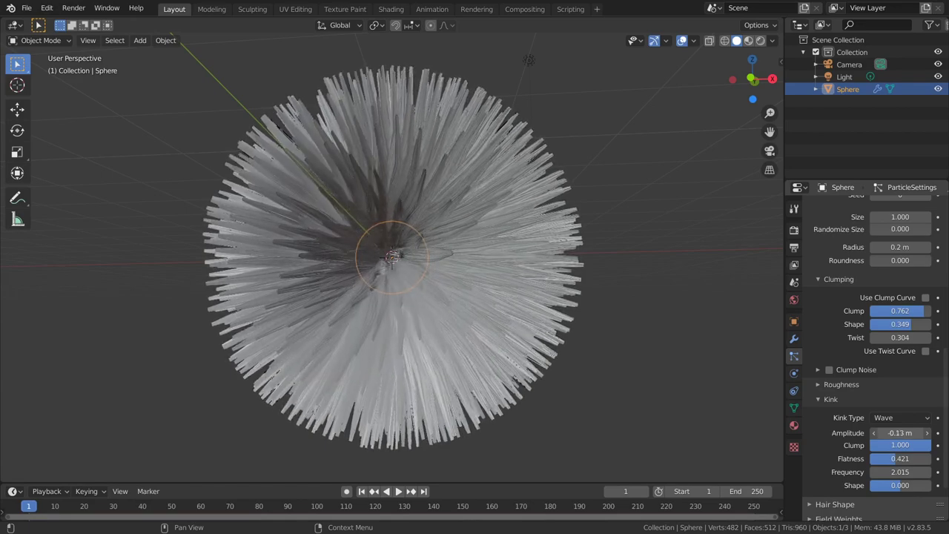
{"action": "left_click_drag", "start_coordinate": [900, 433], "coordinate": [883, 433]}
{"action": "scroll", "coordinate": [399, 306], "scroll_direction": "down", "scroll_amount": 3}
{"action": "mouse_move", "coordinate": [399, 307]}
{"action": "middle_mouse_down"}
{"action": "mouse_move", "coordinate": [529, 325]}
{"action": "mouse_move", "coordinate": [525, 277]}
{"action": "mouse_move", "coordinate": [445, 319]}
{"action": "mouse_move", "coordinate": [454, 348]}
{"action": "middle_mouse_up"}
{"action": "scroll", "coordinate": [458, 326], "scroll_direction": "down", "scroll_amount": 2}
{"action": "scroll", "coordinate": [477, 285], "scroll_direction": "down", "scroll_amount": 1}
{"action": "scroll", "coordinate": [478, 286], "scroll_direction": "up", "scroll_amount": 1}
{"action": "left_click", "coordinate": [820, 399]}
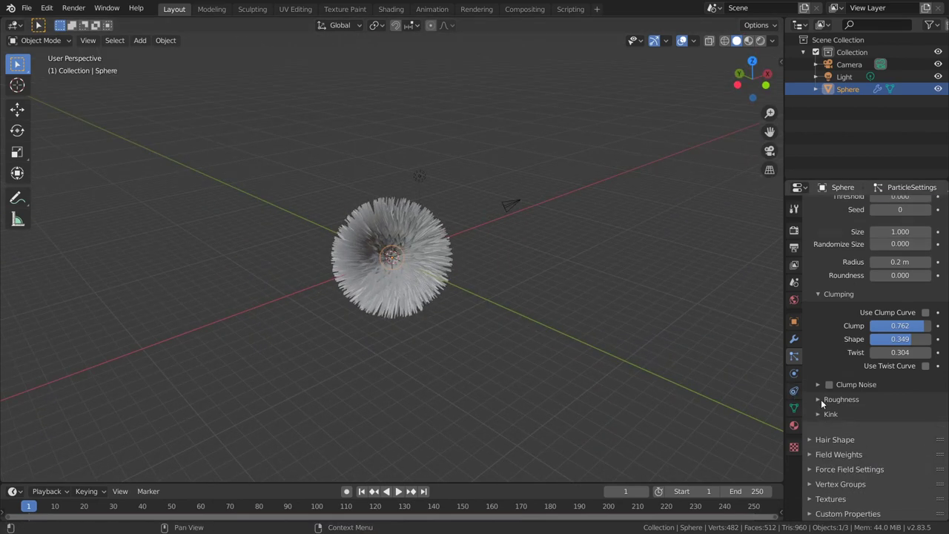
- View the hair ball from the right and expand Field Weights, all at 1.000
{"action": "middle_click_drag", "start_coordinate": [664, 373], "coordinate": [445, 296]}
{"action": "key", "text": "KP_3"}
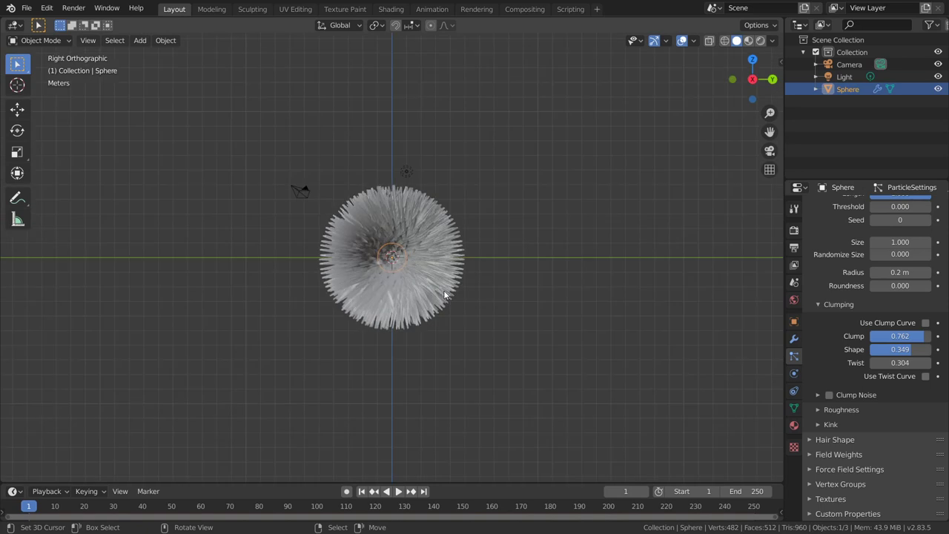
{"action": "scroll", "coordinate": [444, 295], "scroll_direction": "up", "scroll_amount": 2}
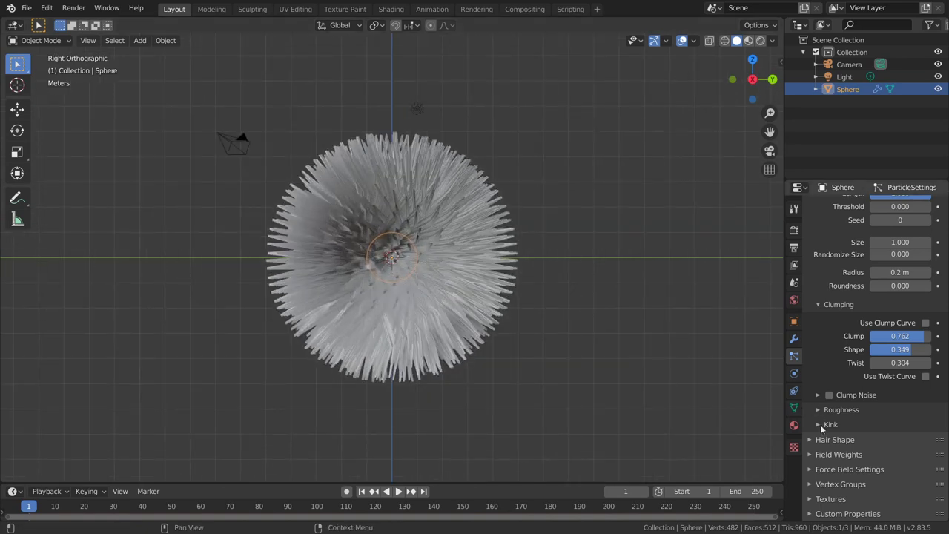
{"action": "left_click", "coordinate": [809, 455]}
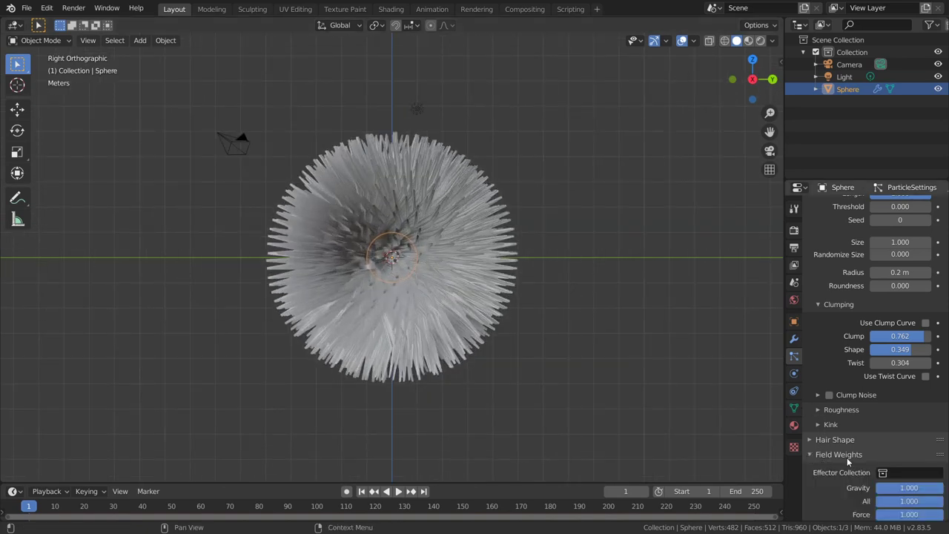
{"action": "scroll", "coordinate": [551, 328], "scroll_direction": "down", "scroll_amount": 3}
{"action": "scroll", "coordinate": [539, 322], "scroll_direction": "up", "scroll_amount": 1}
{"action": "scroll", "coordinate": [539, 322], "scroll_direction": "up", "scroll_amount": 1}
{"action": "mouse_move", "coordinate": [545, 327]}
{"action": "middle_mouse_down", "text": "shift"}
{"action": "mouse_move", "coordinate": [601, 336]}
{"action": "mouse_move", "coordinate": [553, 327]}
{"action": "middle_mouse_up", "text": "shift"}
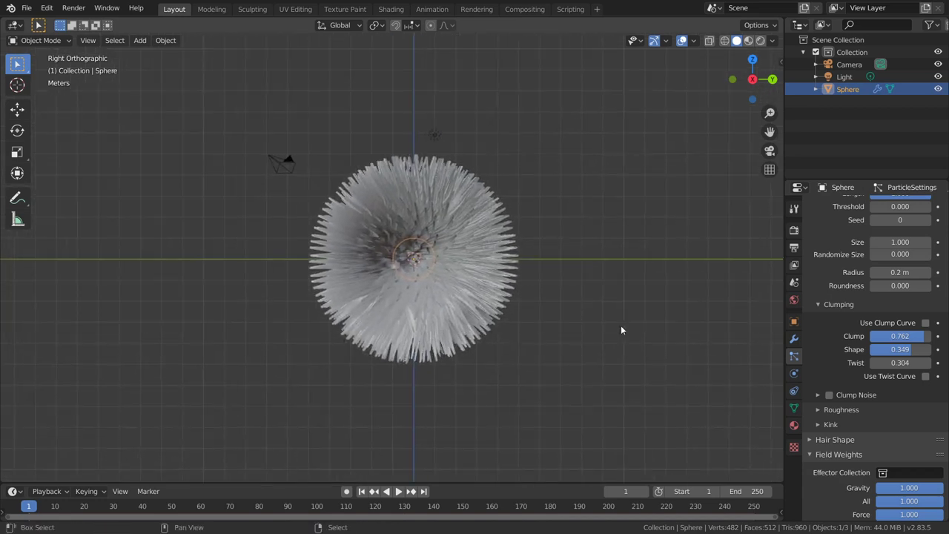
{"action": "scroll", "coordinate": [885, 428], "scroll_direction": "down", "scroll_amount": 1}
{"action": "scroll", "coordinate": [888, 424], "scroll_direction": "down", "scroll_amount": 2}
{"action": "scroll", "coordinate": [889, 425], "scroll_direction": "down", "scroll_amount": 3}
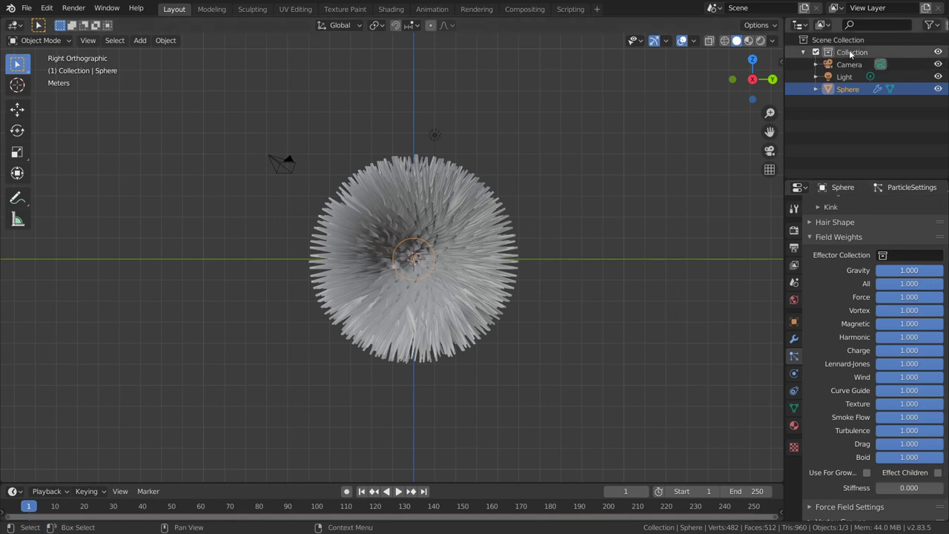
- Create Collection 2 in the Outliner and make it active
{"action": "right_click", "coordinate": [845, 116]}
{"action": "left_click", "coordinate": [844, 112]}
{"action": "left_click", "coordinate": [856, 102]}
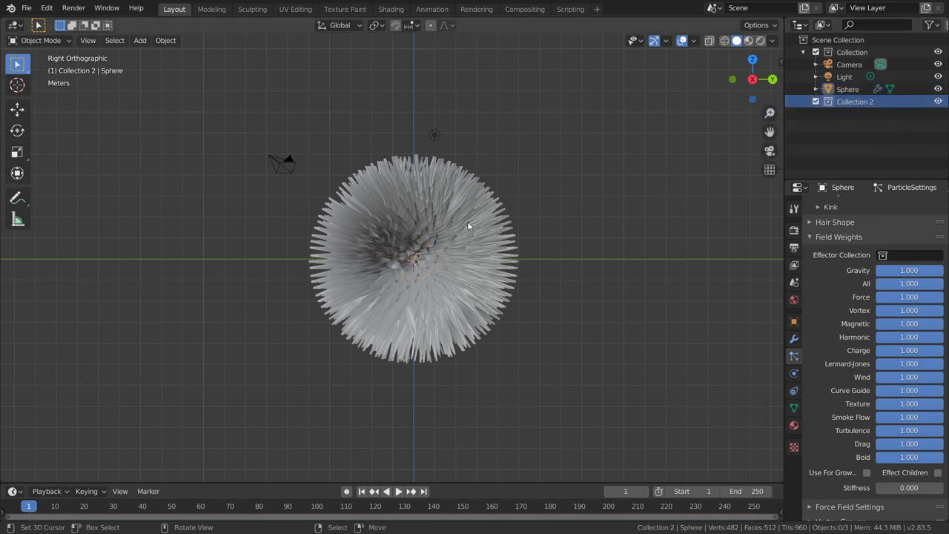
- Set the hair's Effector Collection to Collection, previewing playback and trying the Wind weight
{"action": "left_click", "coordinate": [887, 255]}
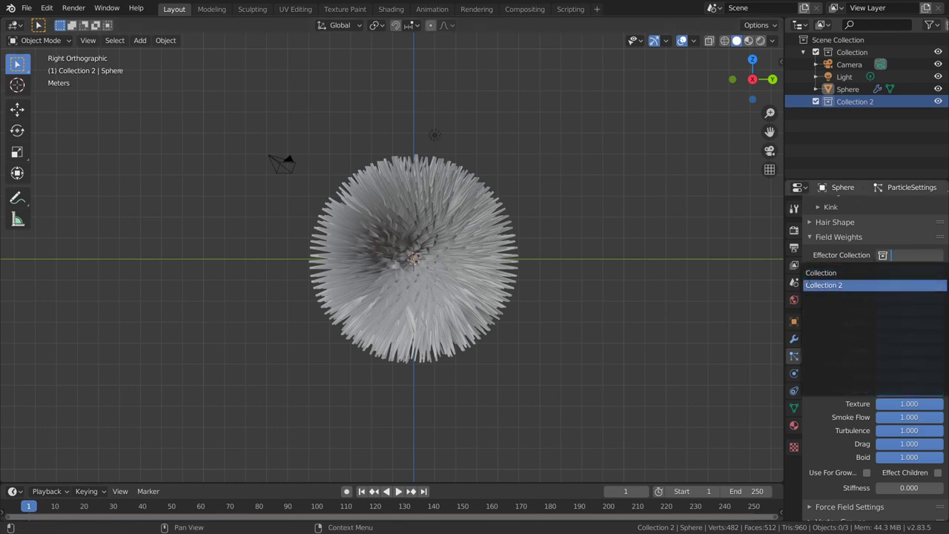
{"action": "scroll", "coordinate": [832, 340], "scroll_direction": "down", "scroll_amount": 2}
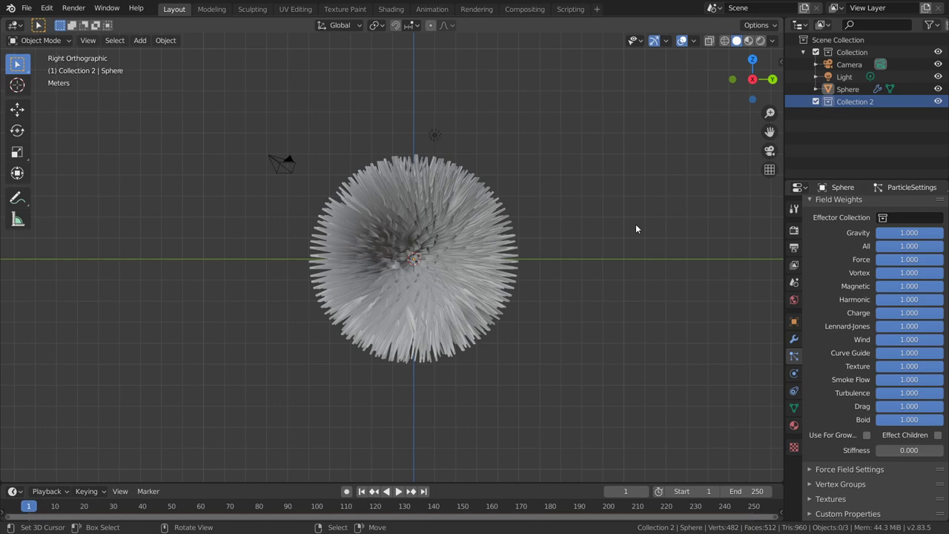
{"action": "key", "text": "space"}
{"action": "key", "text": "Escape"}
{"action": "mouse_move", "coordinate": [909, 339]}
{"action": "left_mouse_down"}
{"action": "mouse_move", "coordinate": [883, 339]}
{"action": "mouse_move", "coordinate": [944, 342]}
{"action": "left_mouse_up"}
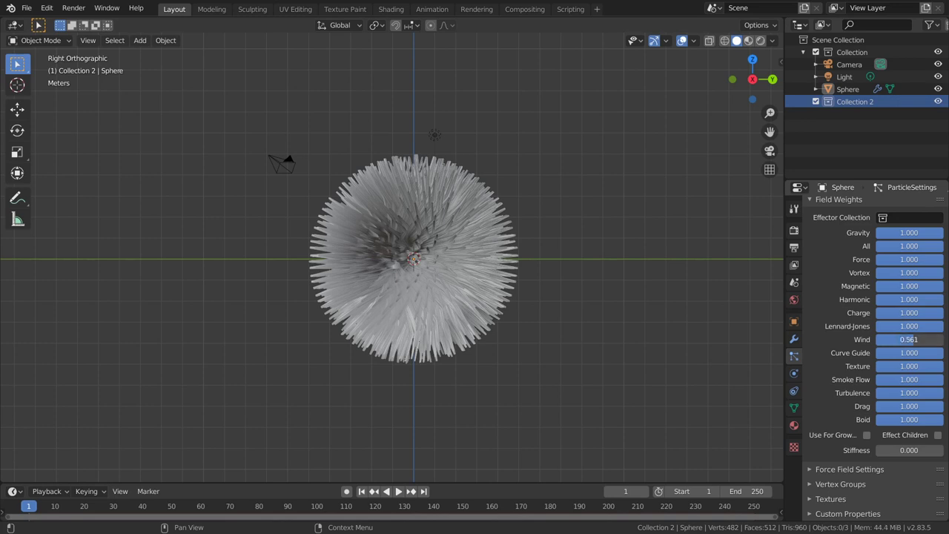
{"action": "left_click", "coordinate": [911, 218]}
{"action": "scroll", "coordinate": [314, 238], "scroll_direction": "down", "scroll_amount": 1}
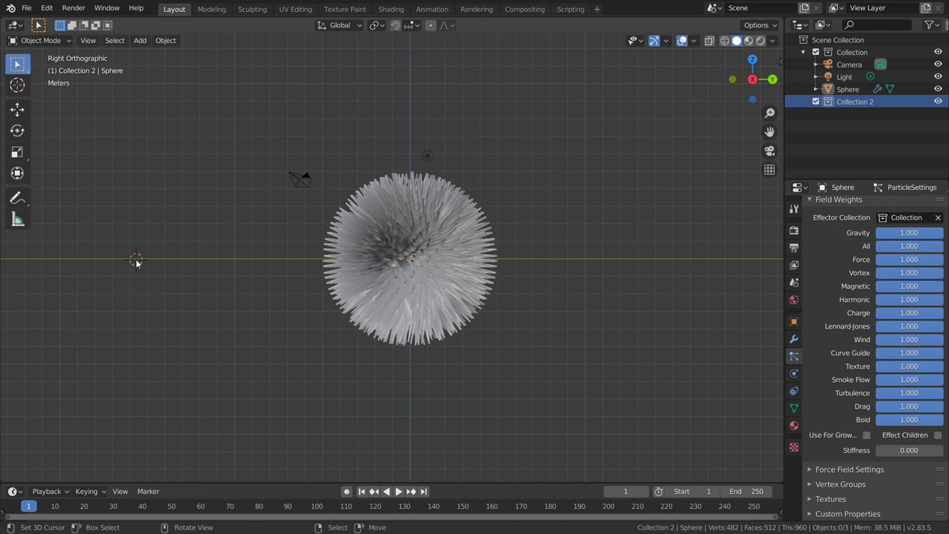
{"action": "key", "text": "shift+a"}
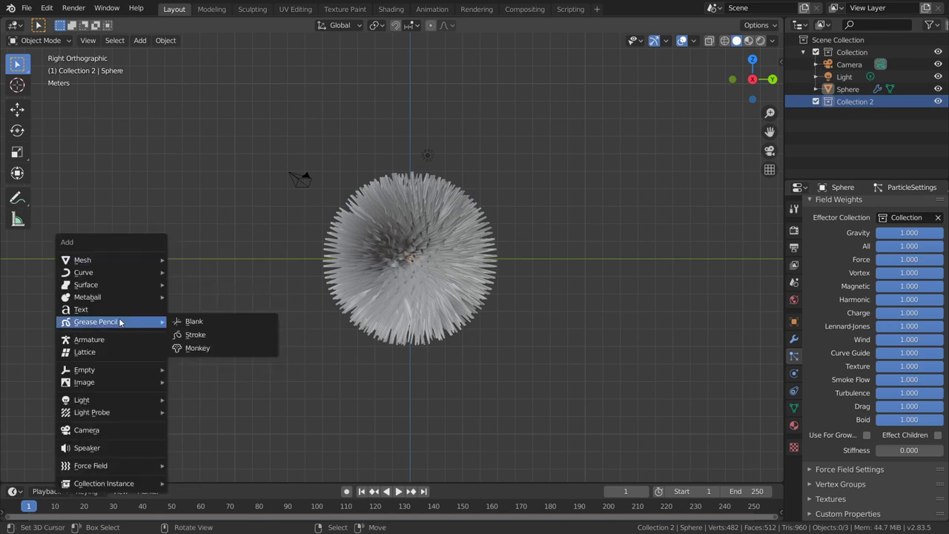
{"action": "mouse_move", "coordinate": [90, 465]}
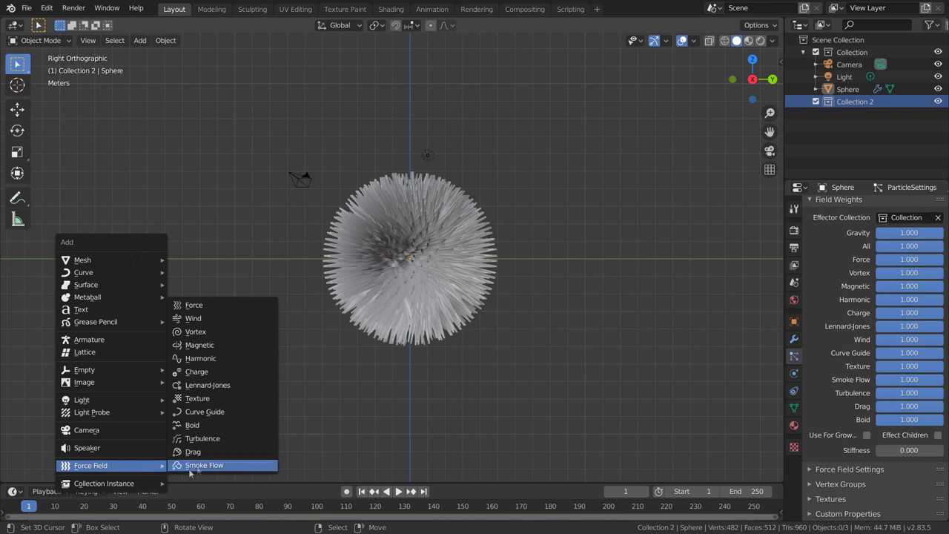
- Add a Wind force field and rotate it -90° about X
{"action": "left_click", "coordinate": [200, 318]}
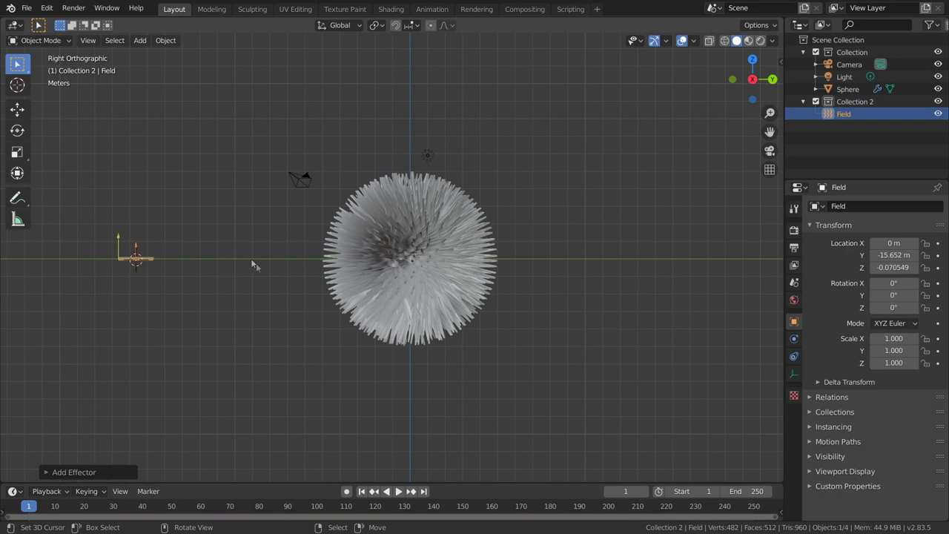
{"action": "key", "text": "r"}
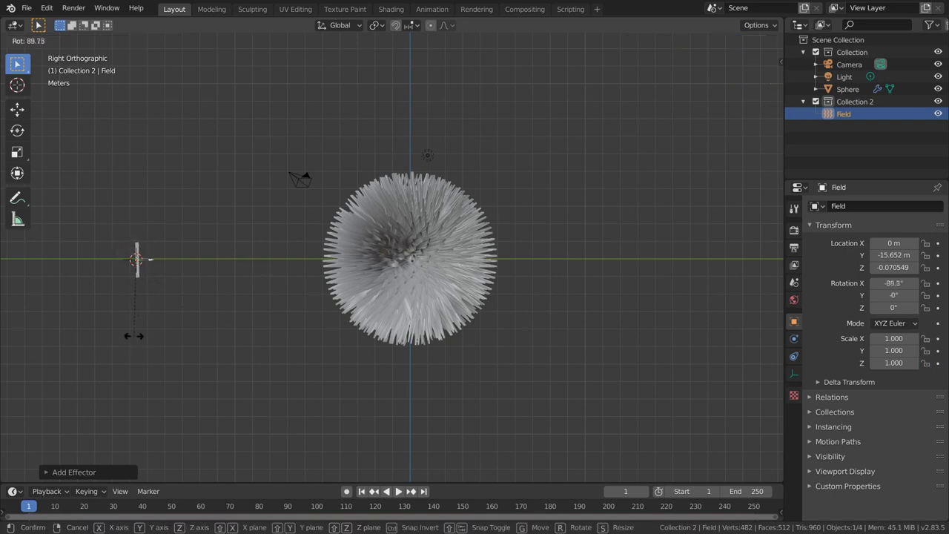
{"action": "left_click", "coordinate": [132, 338]}
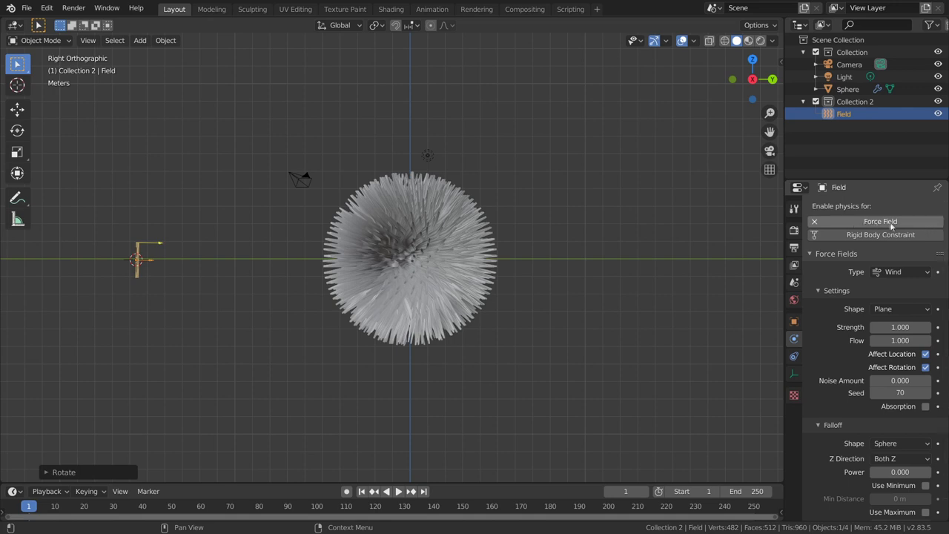
- Keep the wind shape as Plane, raise its Strength, and play the animation to test
{"action": "scroll", "coordinate": [838, 386], "scroll_direction": "down", "scroll_amount": 1}
{"action": "left_click", "coordinate": [893, 292]}
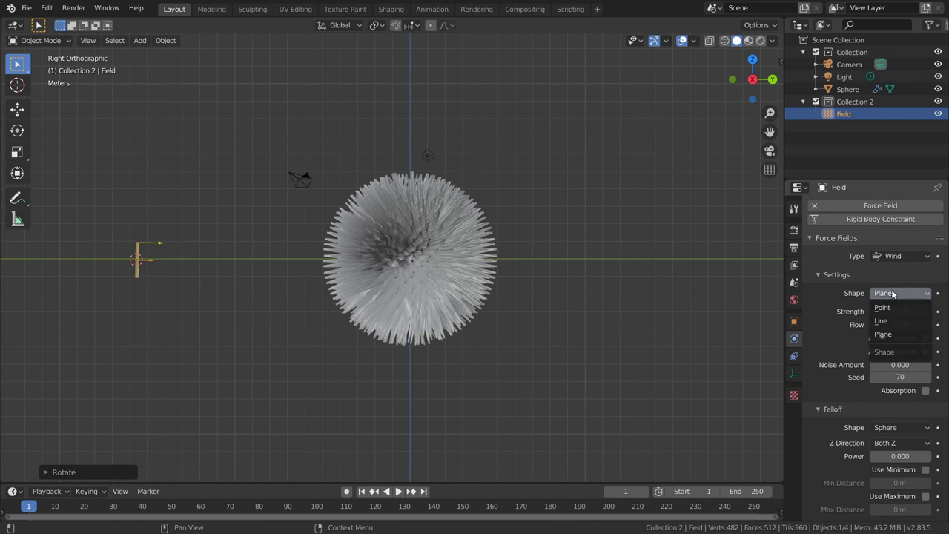
{"action": "left_click", "coordinate": [884, 334]}
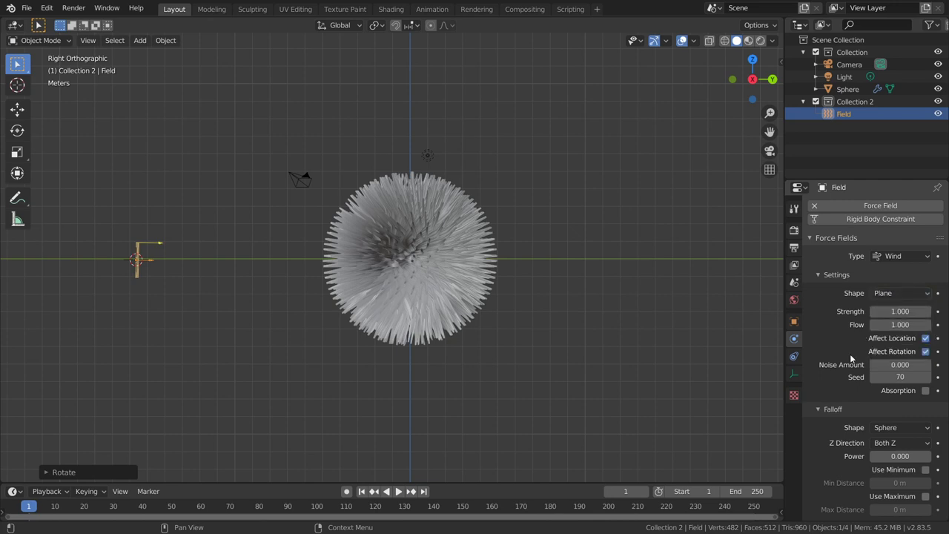
{"action": "mouse_move", "coordinate": [900, 311]}
{"action": "left_mouse_down"}
{"action": "mouse_move", "coordinate": [927, 311]}
{"action": "mouse_move", "coordinate": [883, 315]}
{"action": "left_mouse_up"}
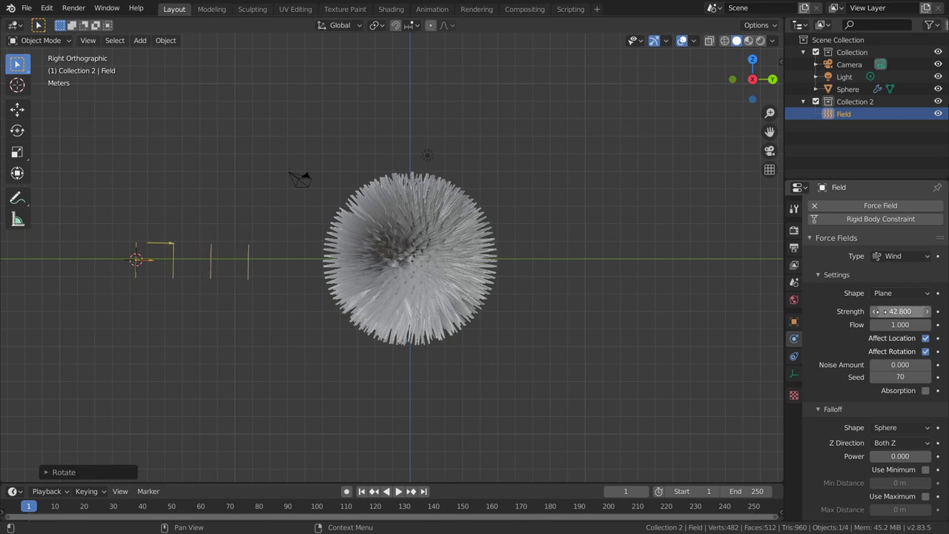
{"action": "left_click", "coordinate": [813, 240]}
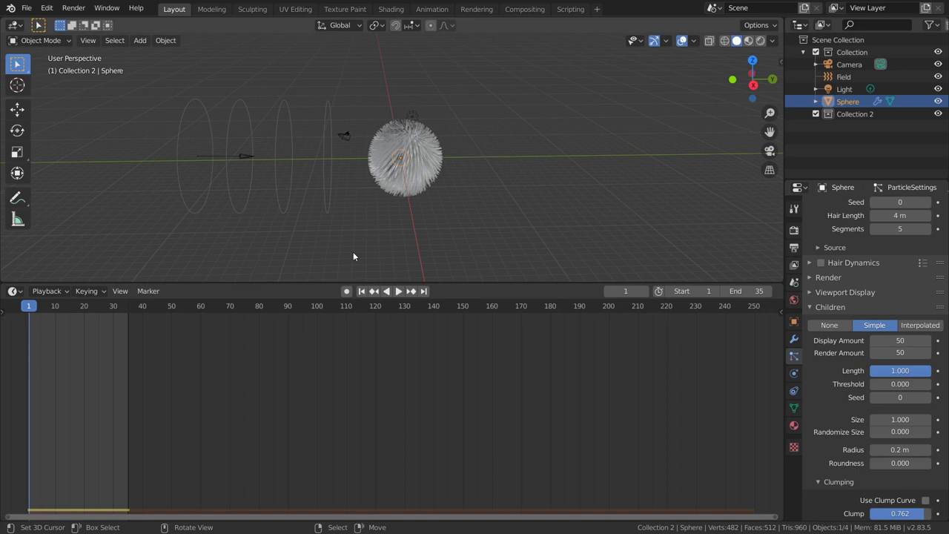
{"action": "left_click", "coordinate": [398, 290]}
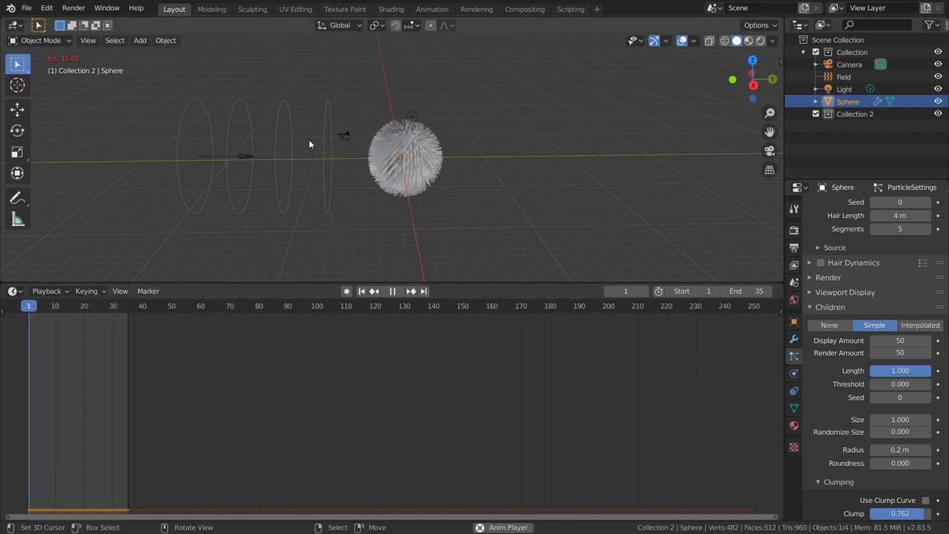
{"action": "key", "text": "space"}
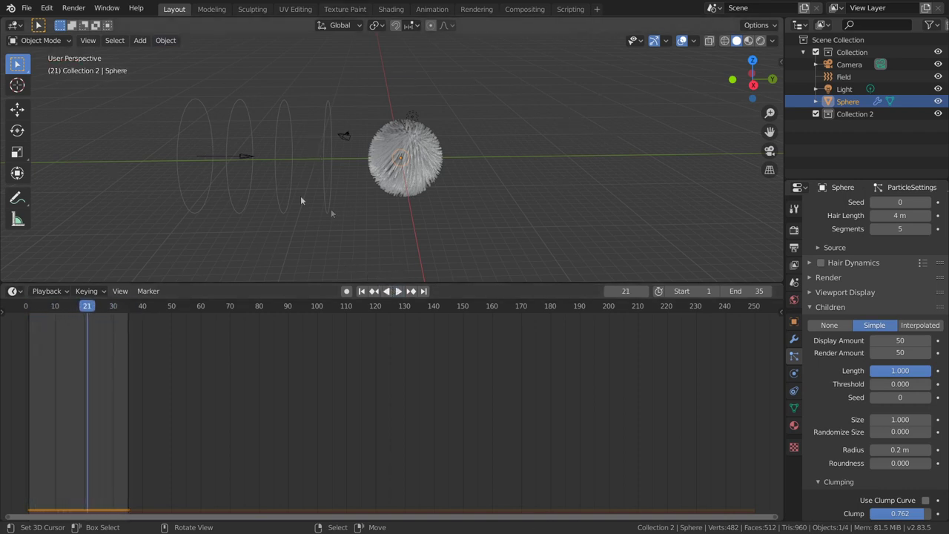
{"action": "left_click", "coordinate": [361, 291]}
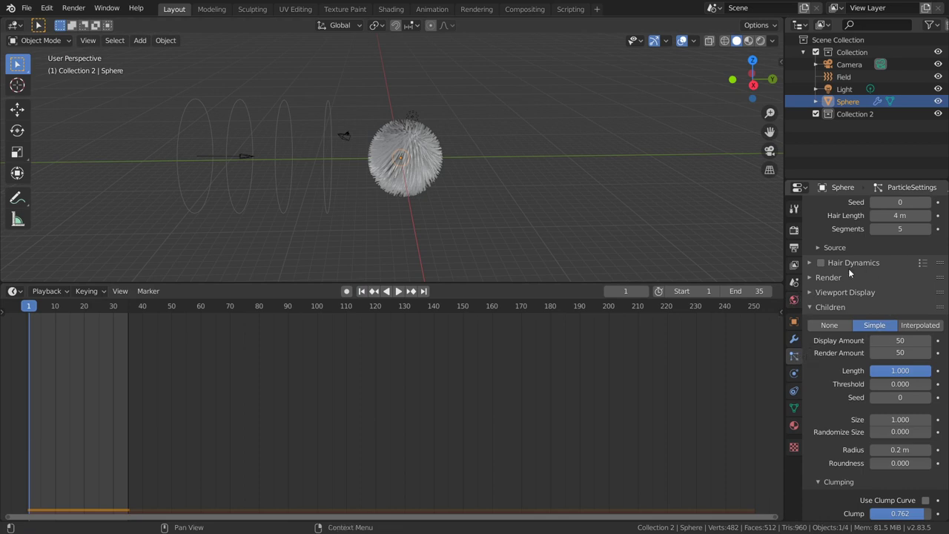
{"action": "scroll", "coordinate": [849, 268], "scroll_direction": "up", "scroll_amount": 3}
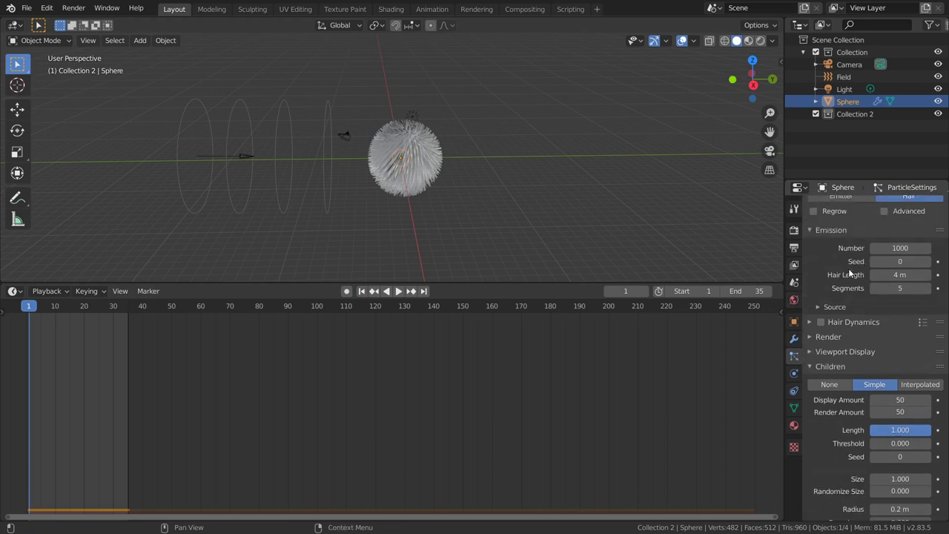
{"action": "left_click", "coordinate": [821, 323]}
- Expand Hair Dynamics and lower Pin Goal Strength to 0
{"action": "left_click", "coordinate": [811, 322]}
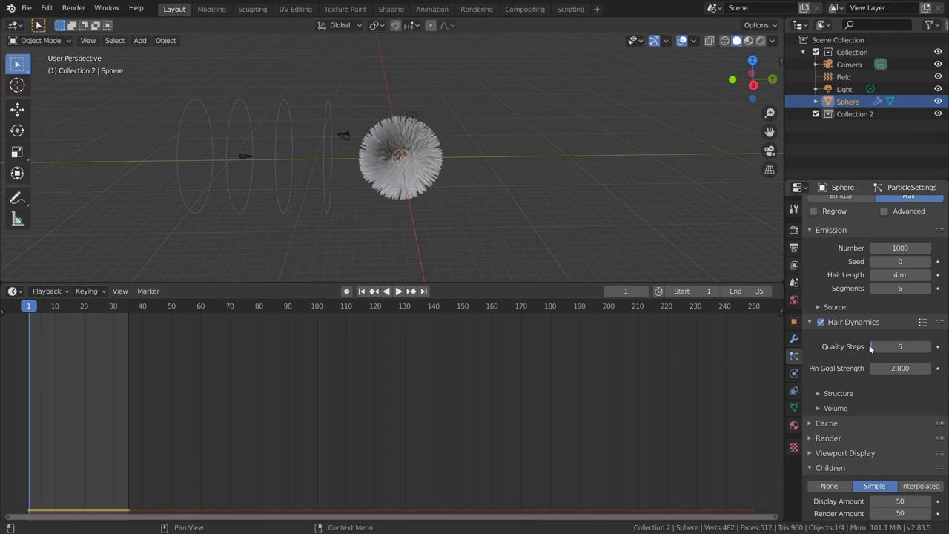
{"action": "left_click", "coordinate": [816, 408]}
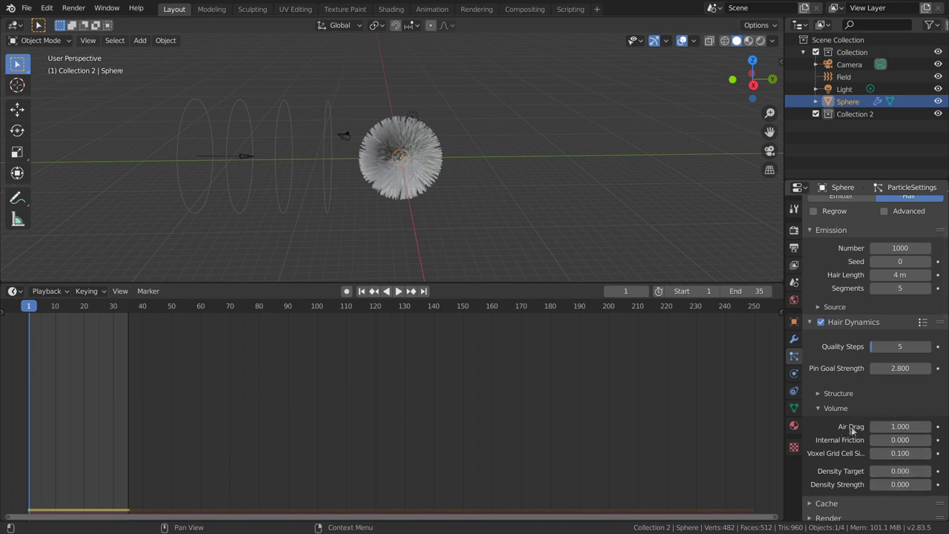
{"action": "left_click", "coordinate": [821, 409]}
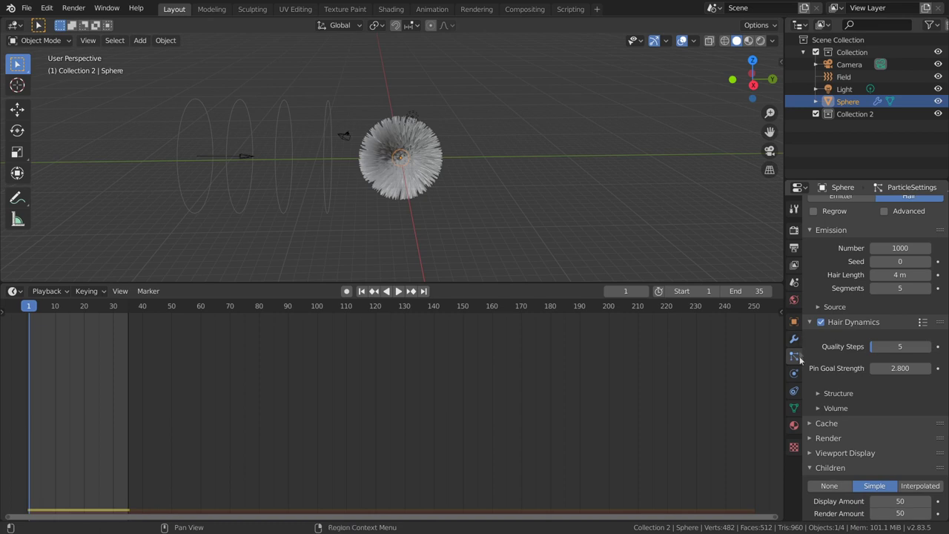
{"action": "left_click_drag", "start_coordinate": [900, 368], "coordinate": [893, 368]}
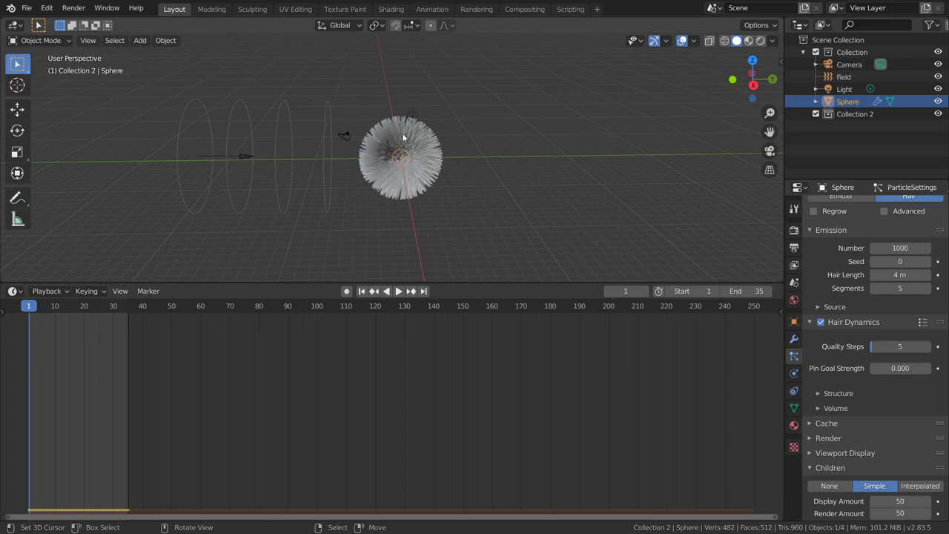
- Zero the Wind weight, preview with Gravity at 1, then rewind and reset Gravity to 0
{"action": "scroll", "coordinate": [859, 275], "scroll_direction": "down", "scroll_amount": 15}
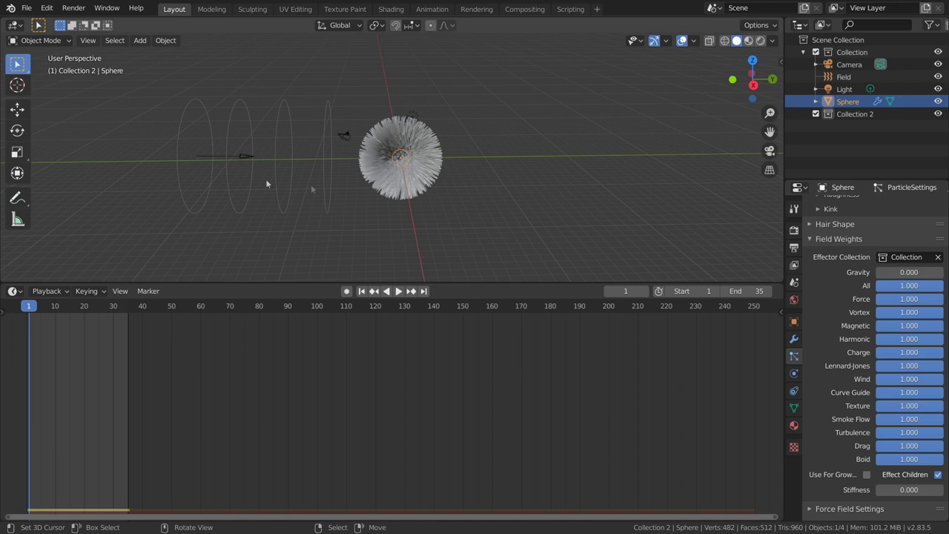
{"action": "left_click_drag", "start_coordinate": [935, 379], "coordinate": [853, 381]}
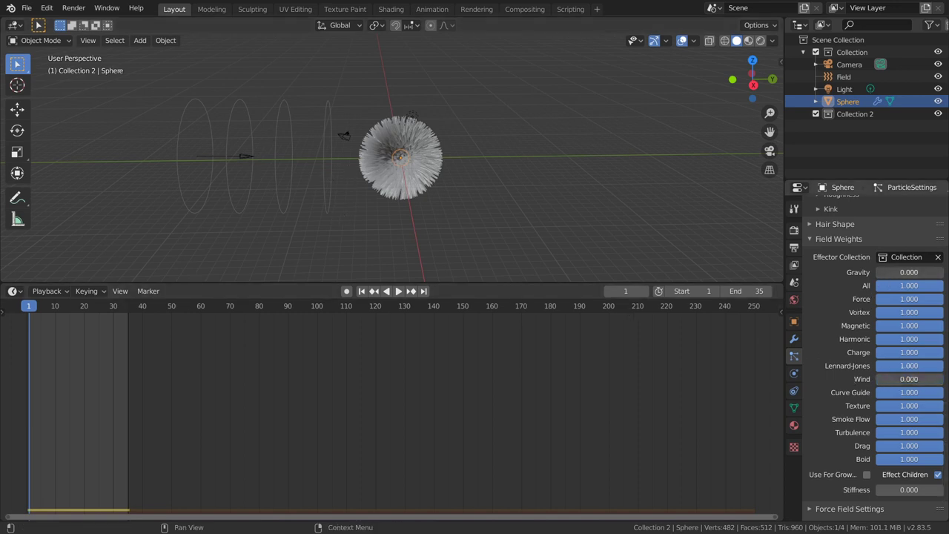
{"action": "left_click_drag", "start_coordinate": [879, 273], "coordinate": [943, 272]}
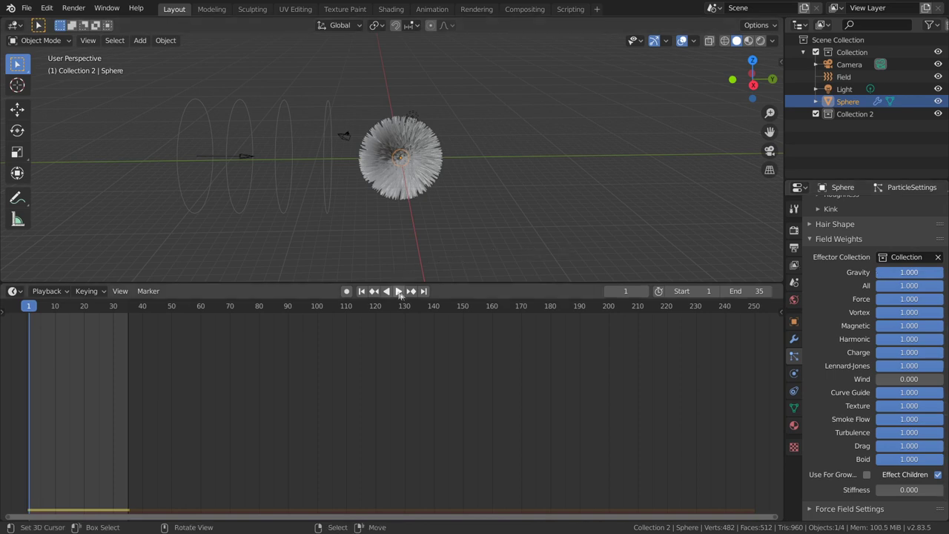
{"action": "left_click", "coordinate": [401, 294]}
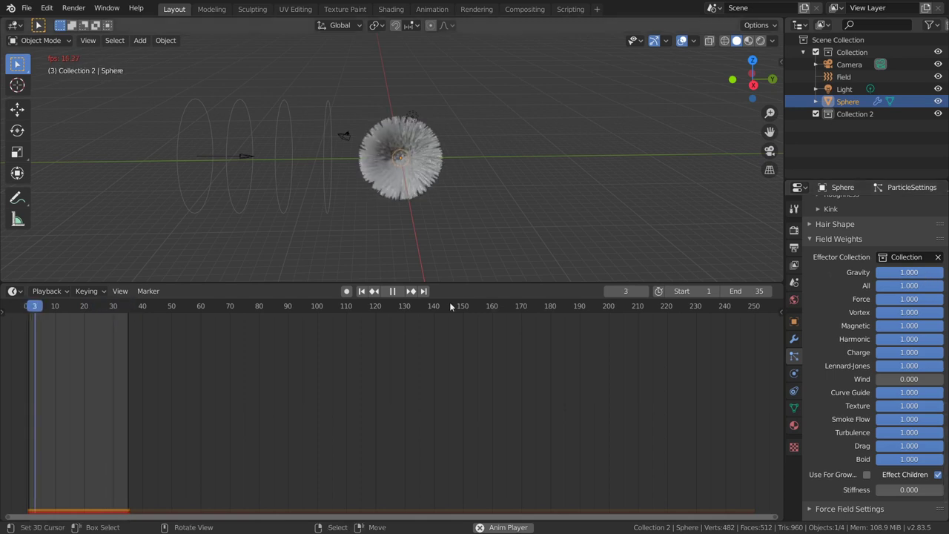
{"action": "key", "text": "space"}
{"action": "left_click", "coordinate": [361, 290]}
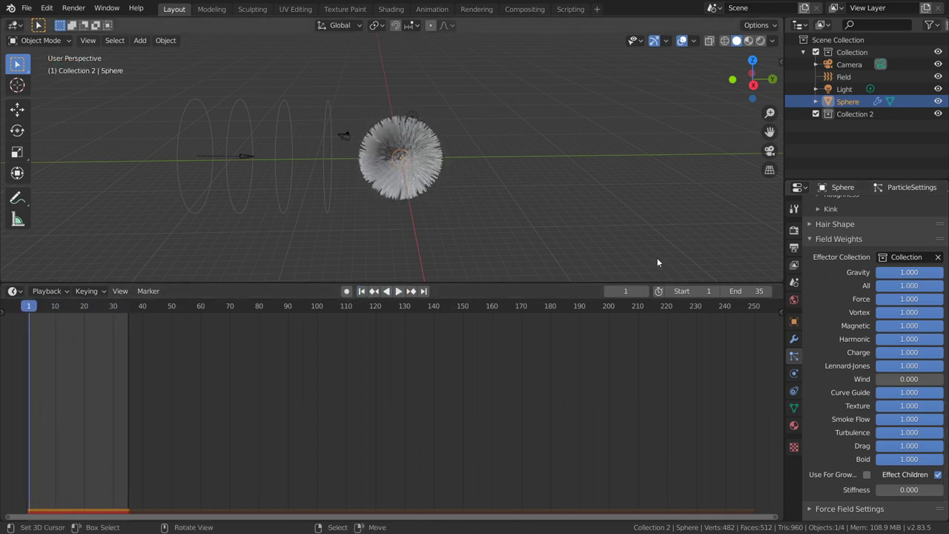
{"action": "left_click_drag", "start_coordinate": [924, 272], "coordinate": [890, 272]}
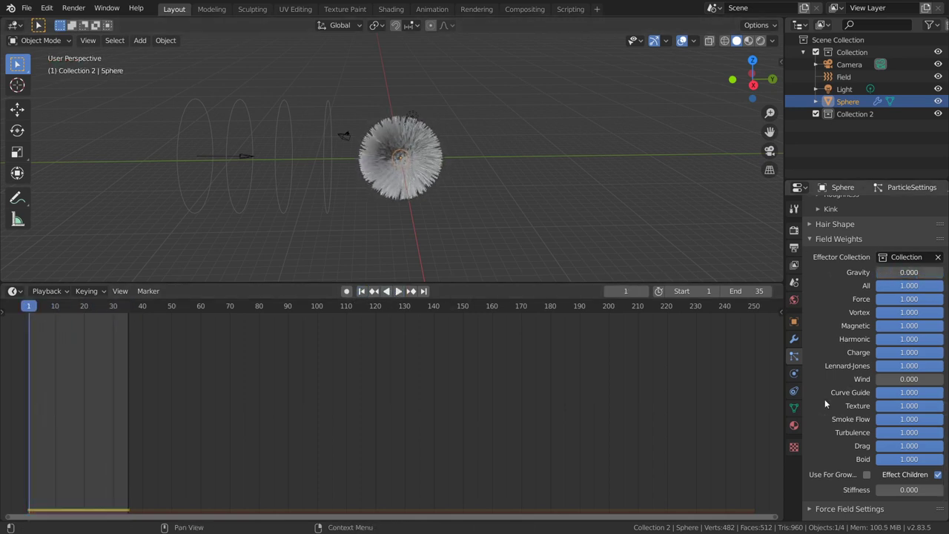
- Restore full Wind weight on the hair, rewind to frame 1, and rename Collection 2 to viento
{"action": "left_click_drag", "start_coordinate": [878, 379], "coordinate": [943, 381]}
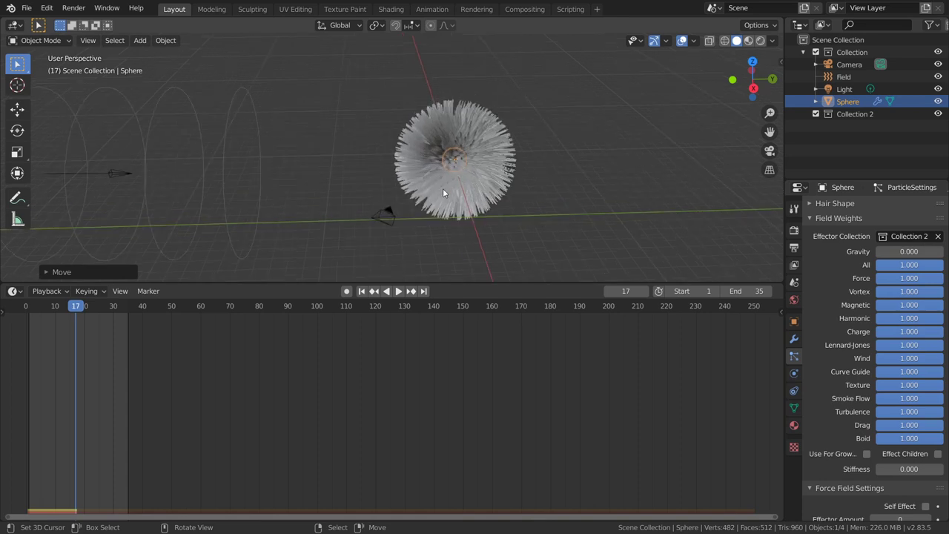
{"action": "left_click", "coordinate": [361, 291]}
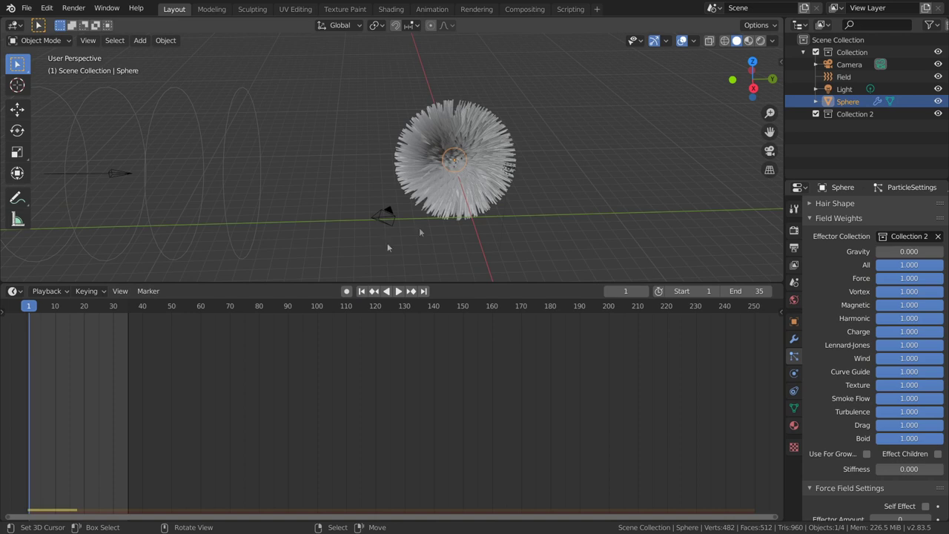
{"action": "double_click", "coordinate": [844, 115]}
{"action": "type", "text": "viento"}
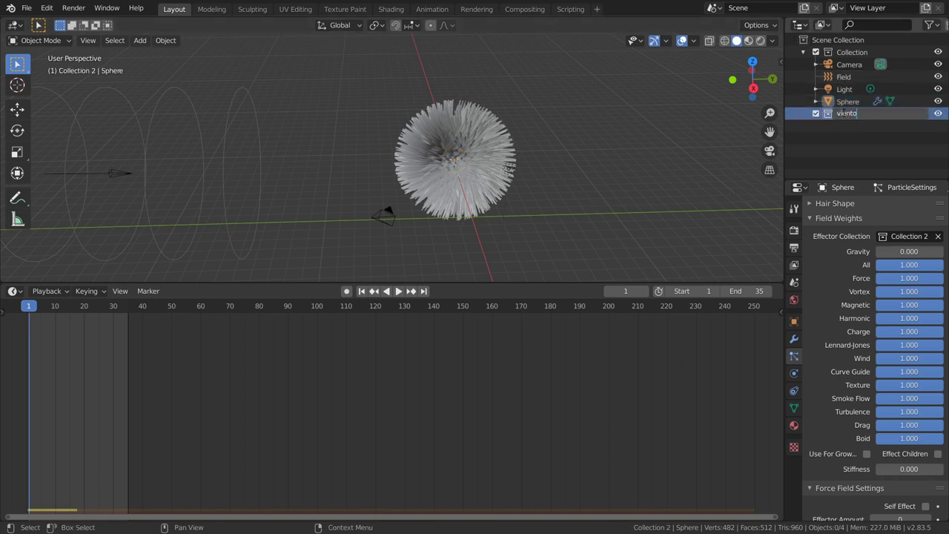
{"action": "key", "text": "Return"}
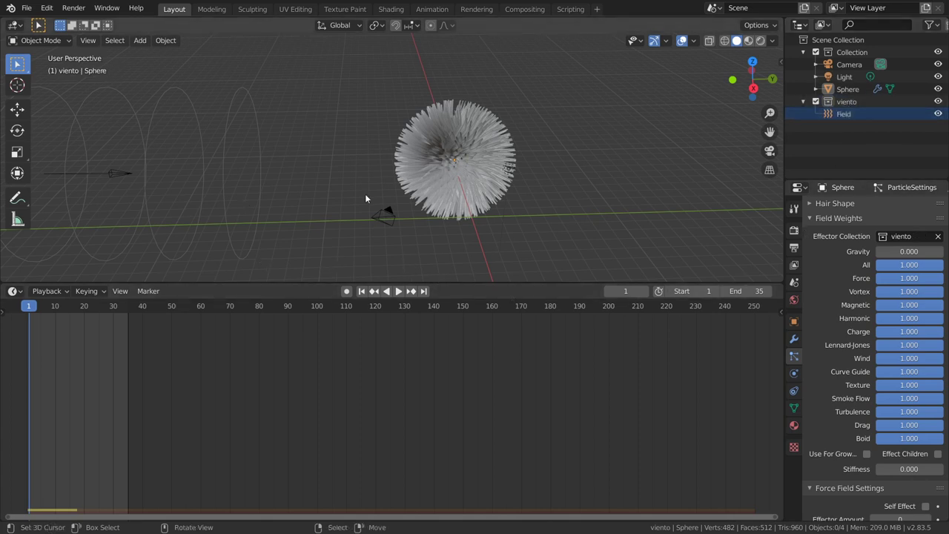
{"action": "left_click", "coordinate": [915, 237]}
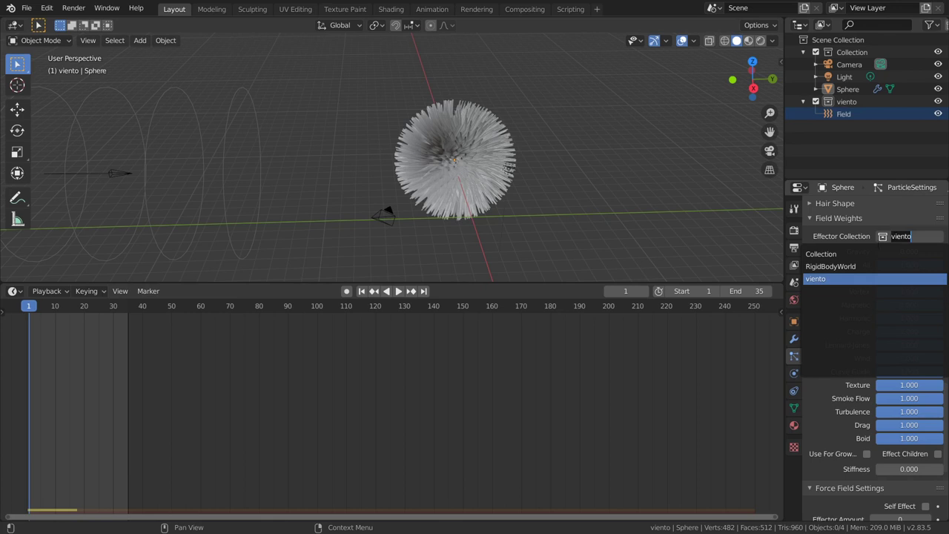
- Set the hair's effector collection to Collection and play the animation to compare
{"action": "left_click", "coordinate": [832, 255]}
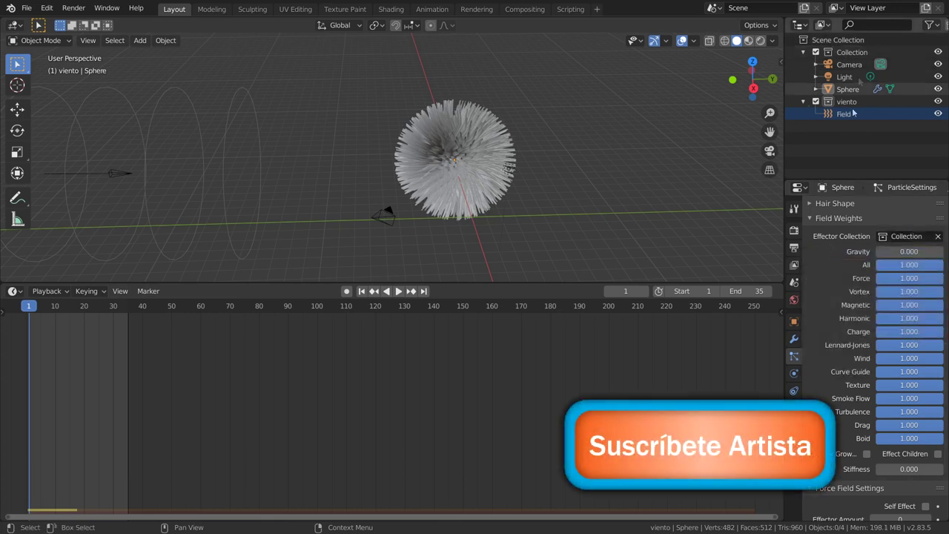
{"action": "left_click", "coordinate": [393, 290]}
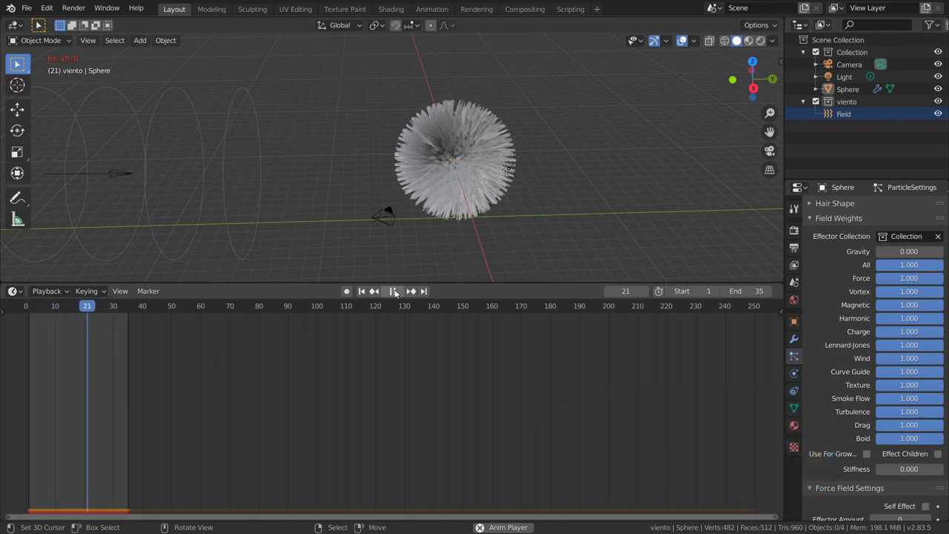
{"action": "key", "text": "space"}
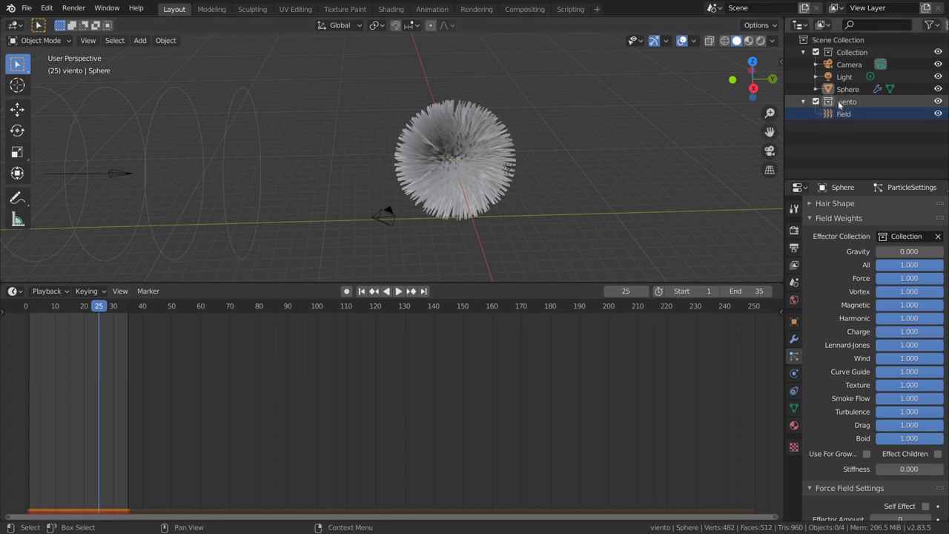
- Set the effector collection back to viento and replay the hair animation from frame 1
{"action": "left_click", "coordinate": [907, 236]}
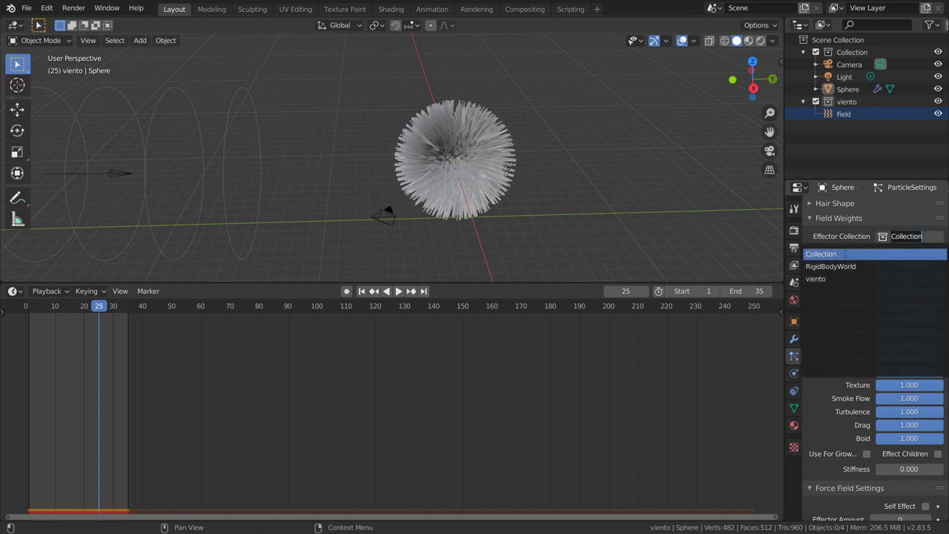
{"action": "left_click", "coordinate": [815, 279]}
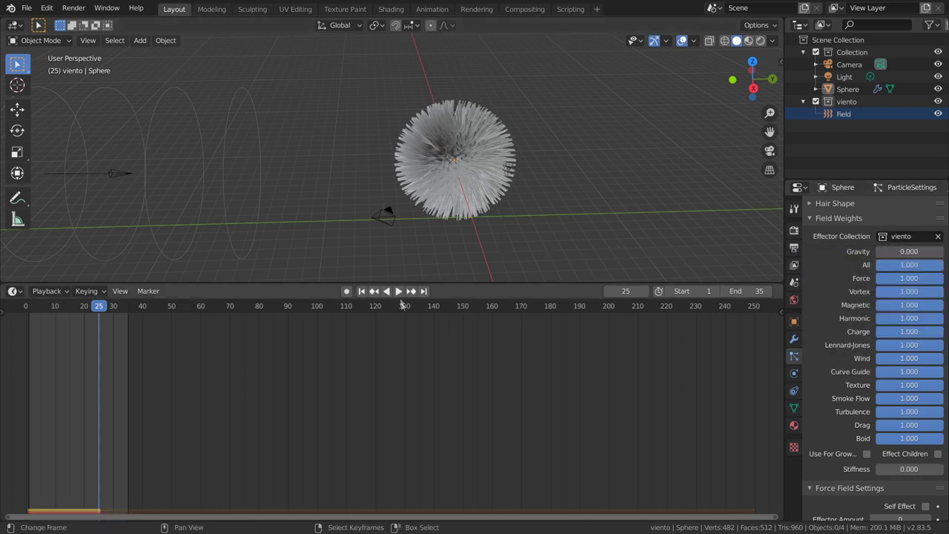
{"action": "left_click", "coordinate": [362, 291]}
{"action": "left_click", "coordinate": [399, 292]}
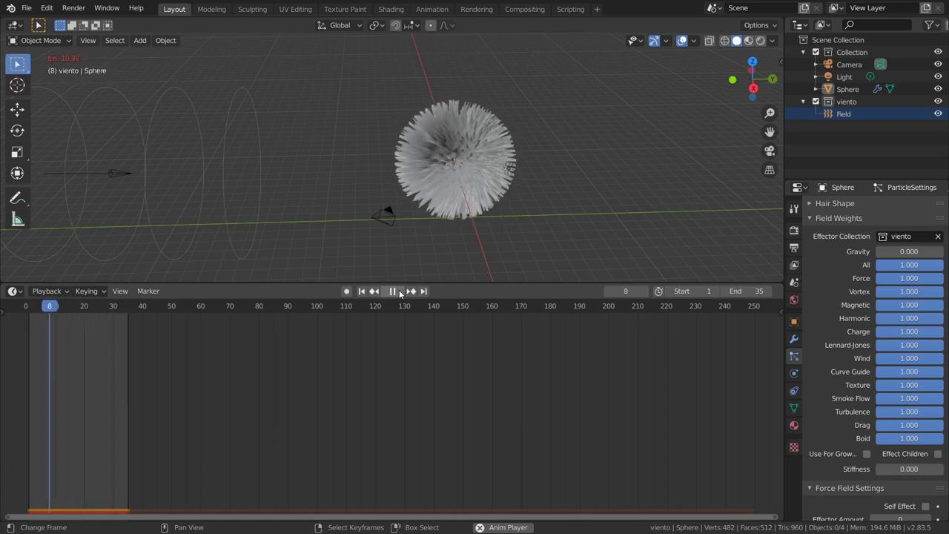
{"action": "mouse_move", "coordinate": [248, 193]}
{"action": "middle_mouse_down"}
{"action": "mouse_move", "coordinate": [368, 183]}
{"action": "mouse_move", "coordinate": [351, 190]}
{"action": "middle_mouse_up"}
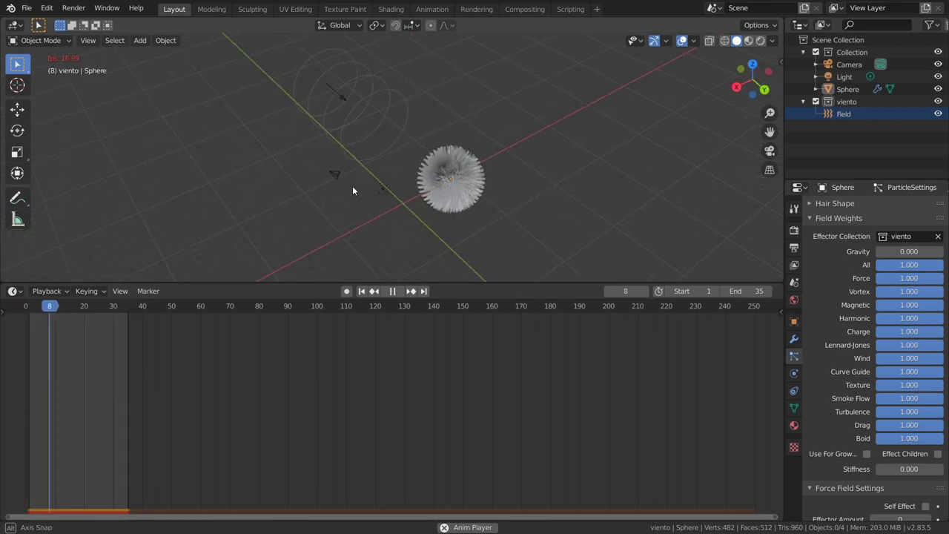
- Stop playback and create a new empty collection, Collection 3, in the Outliner
{"action": "key", "text": "space"}
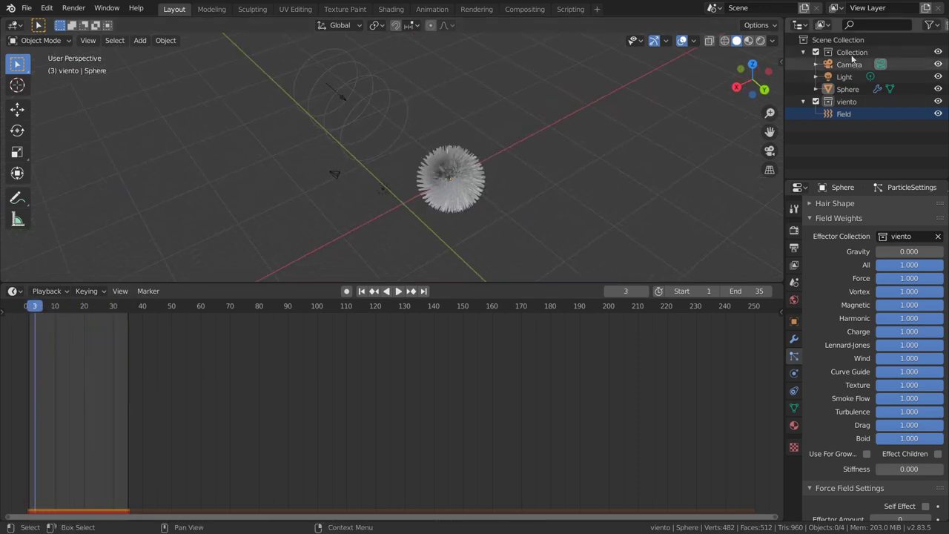
{"action": "right_click", "coordinate": [847, 141]}
{"action": "left_click", "coordinate": [828, 142]}
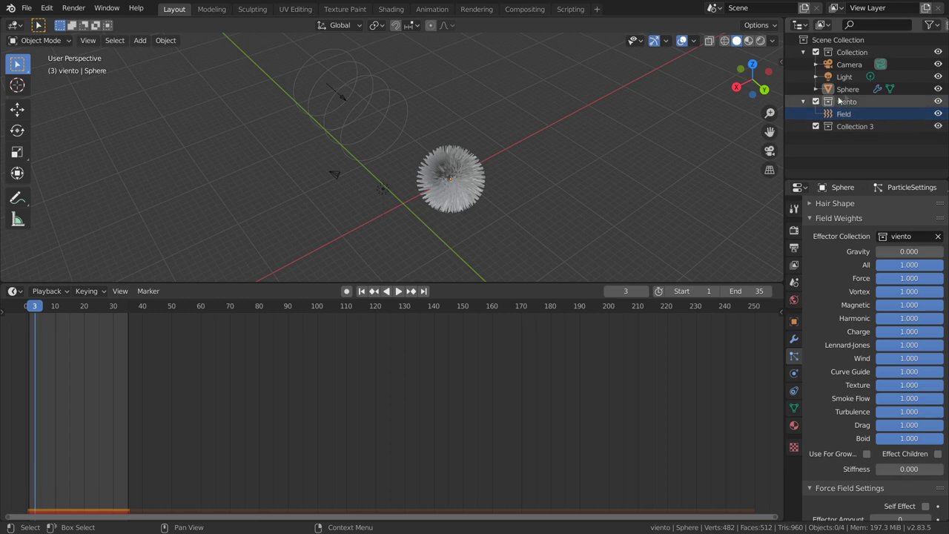
- Duplicate the hairy sphere, place Sphere.001 beside the original, and rewind to frame 1
{"action": "left_click", "coordinate": [452, 187]}
{"action": "middle_click_drag", "start_coordinate": [454, 186], "coordinate": [467, 184]}
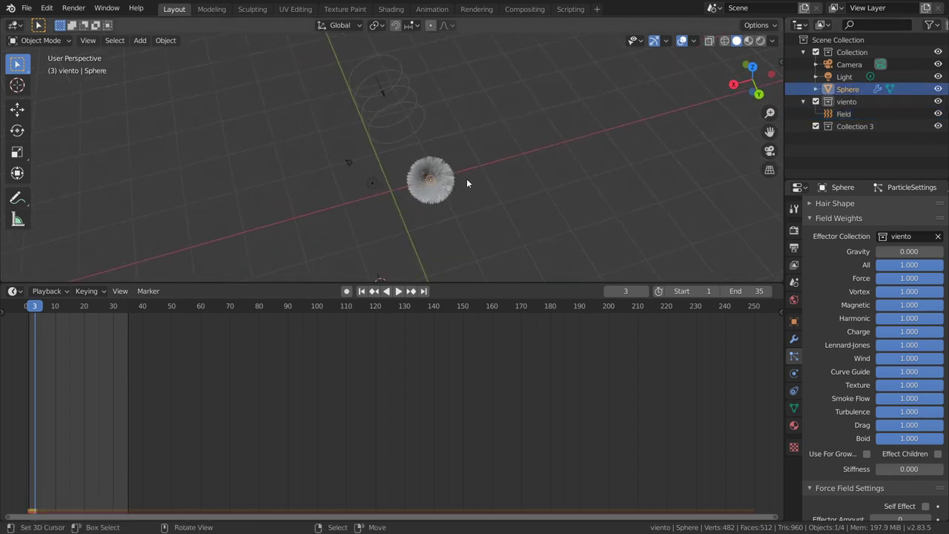
{"action": "key", "text": "shift+d"}
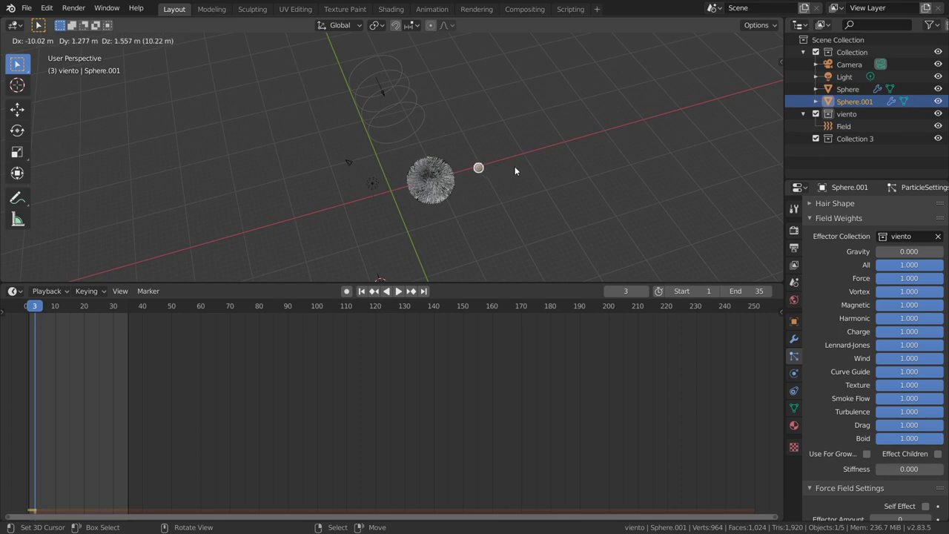
{"action": "left_click", "coordinate": [516, 170]}
{"action": "mouse_move", "coordinate": [498, 184]}
{"action": "middle_mouse_down"}
{"action": "mouse_move", "coordinate": [546, 185]}
{"action": "mouse_move", "coordinate": [562, 208]}
{"action": "mouse_move", "coordinate": [515, 151]}
{"action": "mouse_move", "coordinate": [484, 89]}
{"action": "mouse_move", "coordinate": [467, 141]}
{"action": "middle_mouse_up"}
{"action": "left_click", "coordinate": [361, 291]}
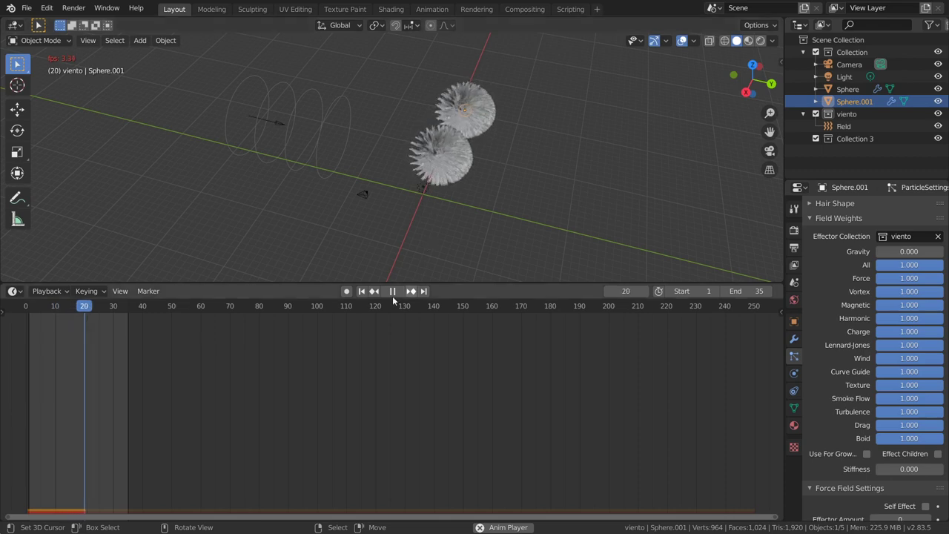
- Move Sphere.001 into the viento collection and replay to compare both spheres
{"action": "key", "text": "Escape"}
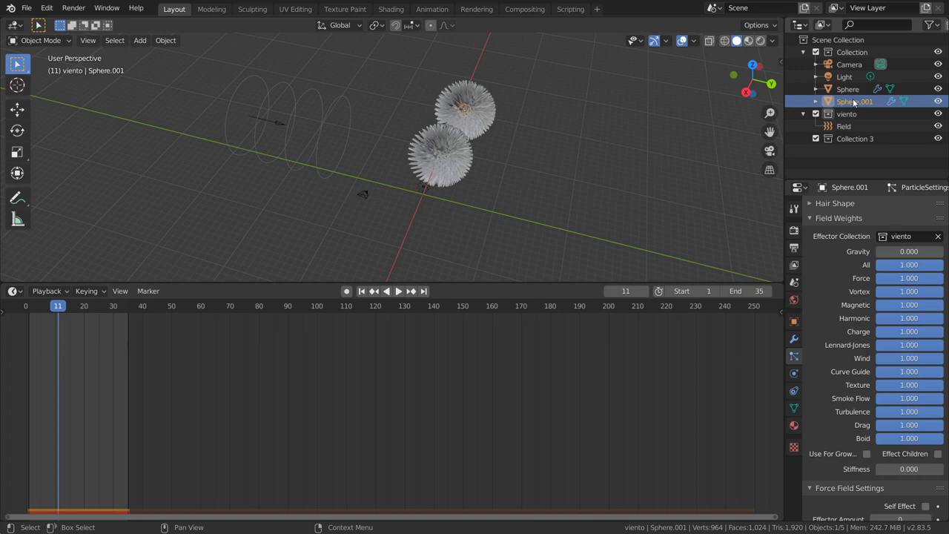
{"action": "left_click_drag", "start_coordinate": [858, 118], "coordinate": [845, 136]}
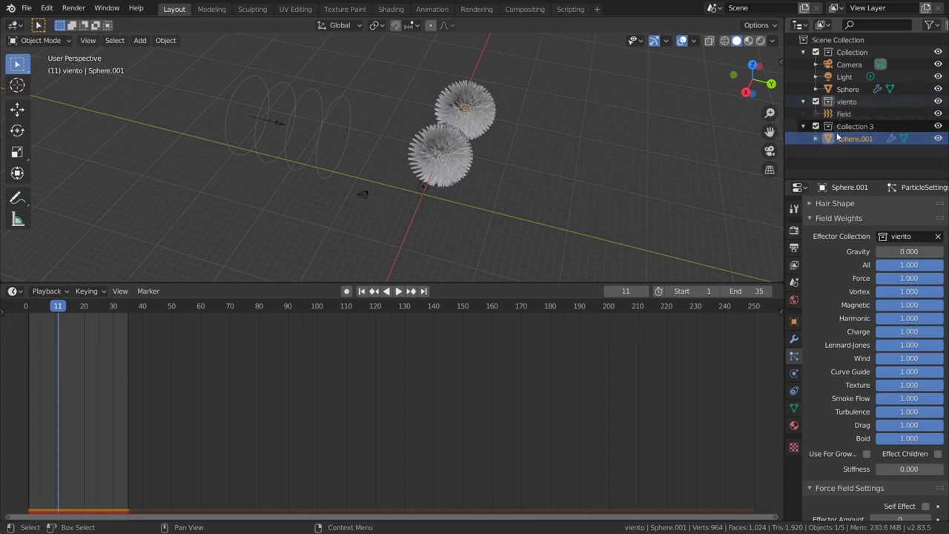
{"action": "left_click_drag", "start_coordinate": [837, 133], "coordinate": [843, 116]}
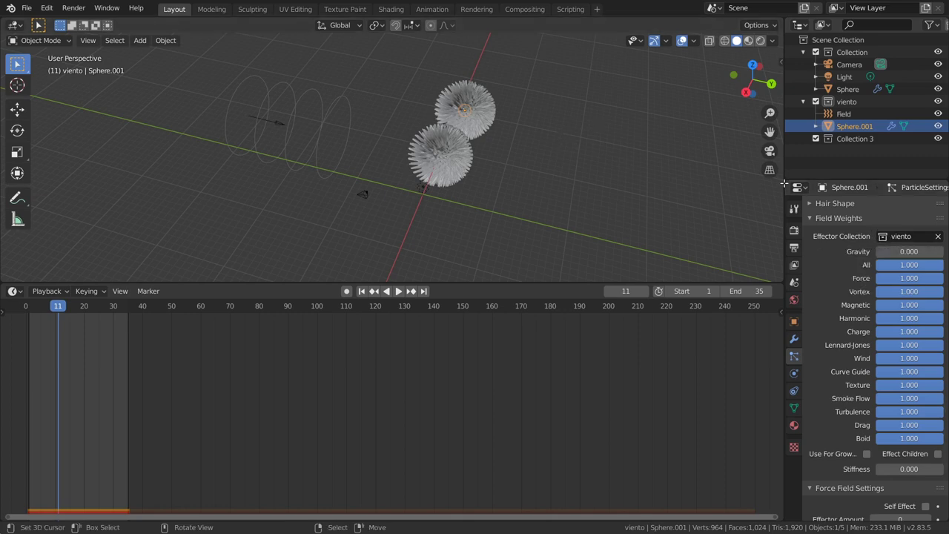
{"action": "left_click", "coordinate": [362, 291]}
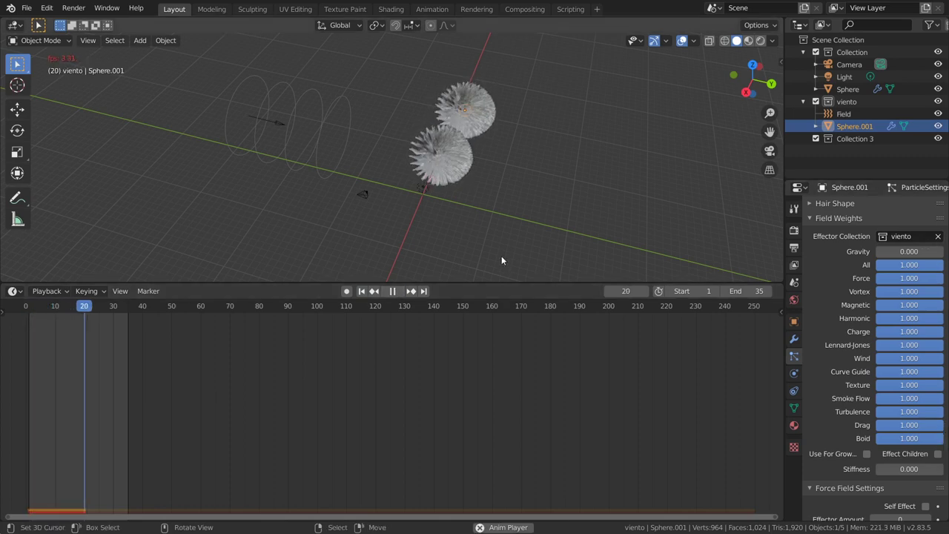
{"action": "left_click", "coordinate": [838, 126]}
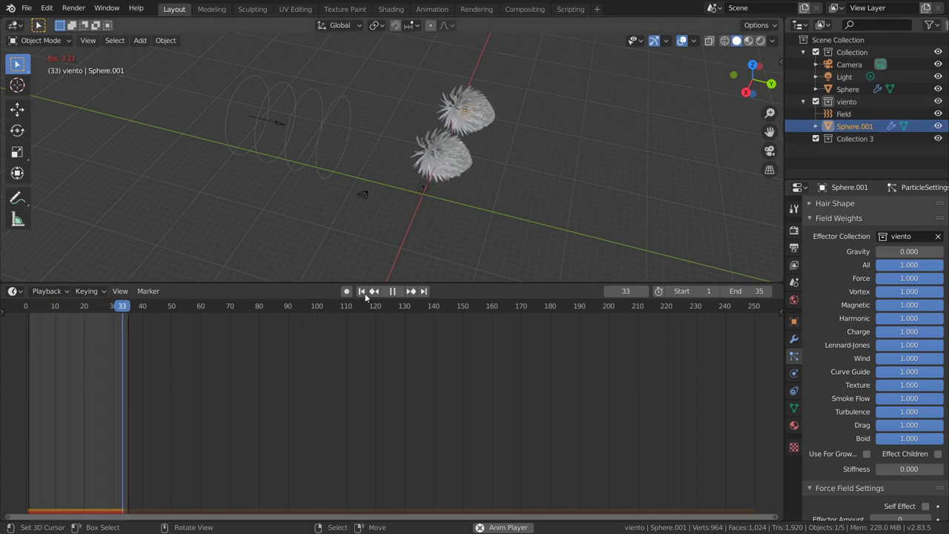
{"action": "left_click", "coordinate": [392, 292]}
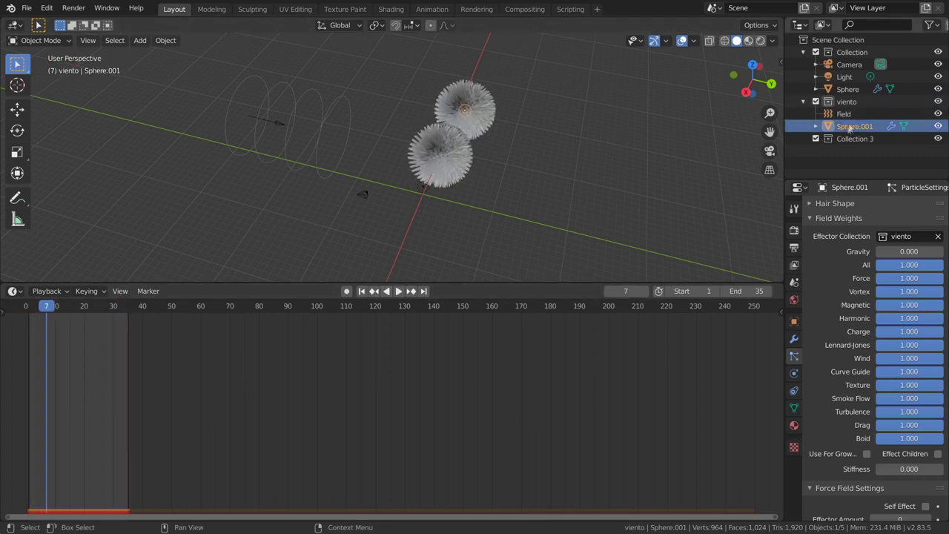
- Move Sphere.001 into Collection 3, keep viento as effector, and delete the duplicate
{"action": "left_click_drag", "start_coordinate": [848, 141], "coordinate": [858, 141]}
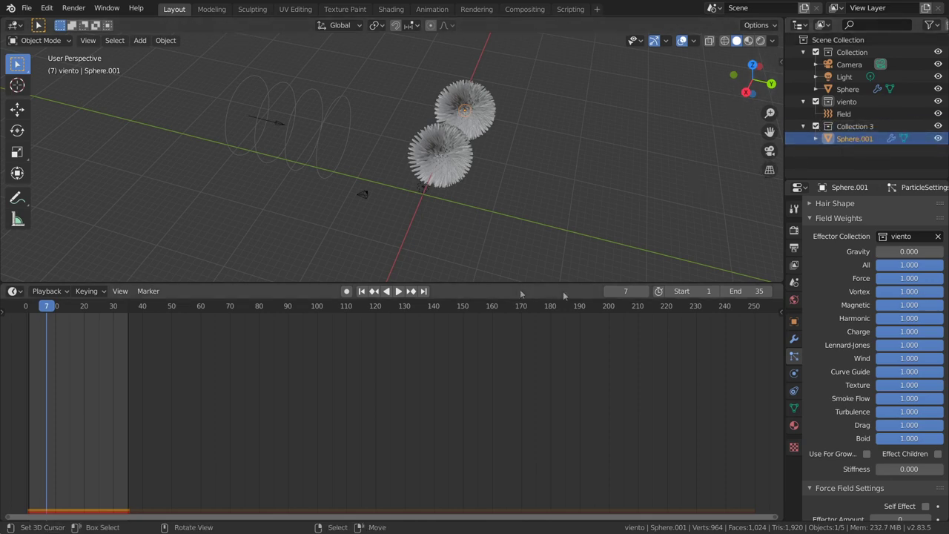
{"action": "left_click", "coordinate": [362, 292]}
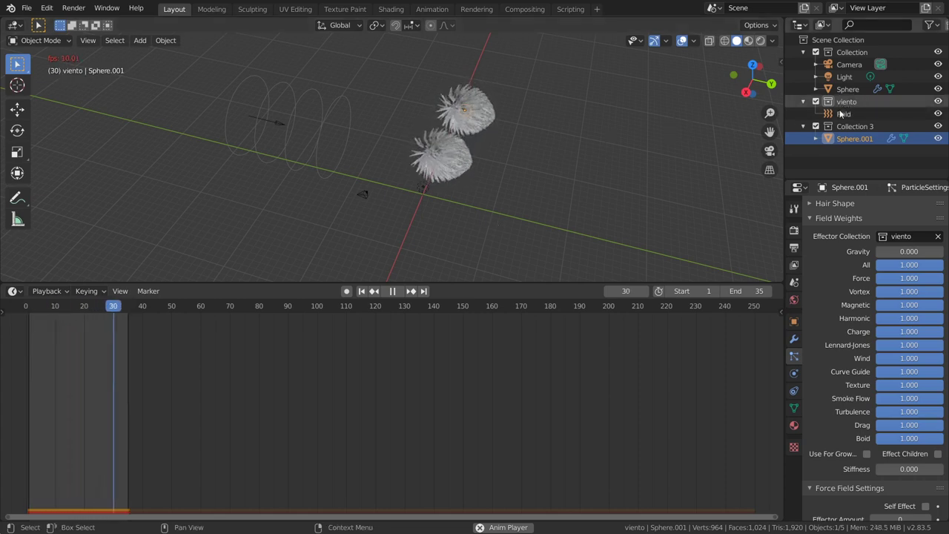
{"action": "left_click", "coordinate": [886, 236]}
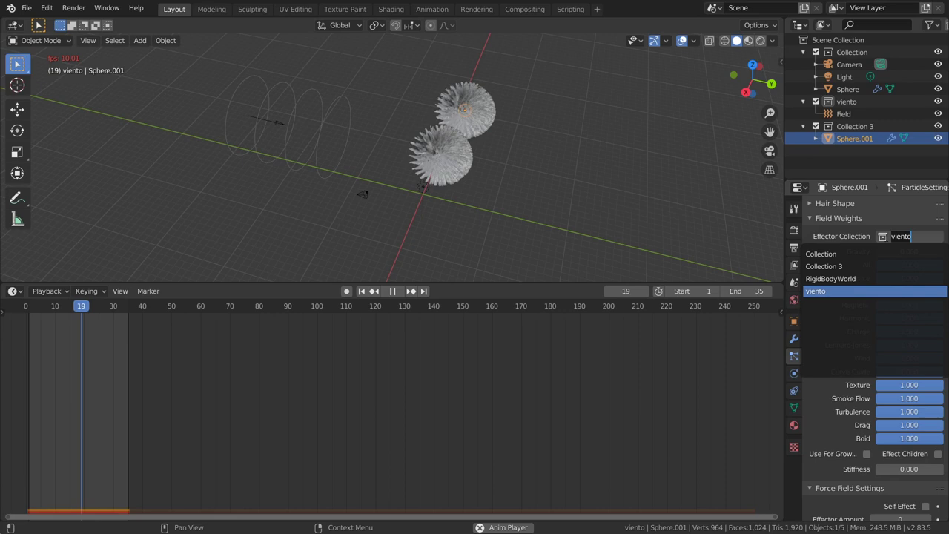
{"action": "key", "text": "Escape"}
{"action": "key", "text": "Escape"}
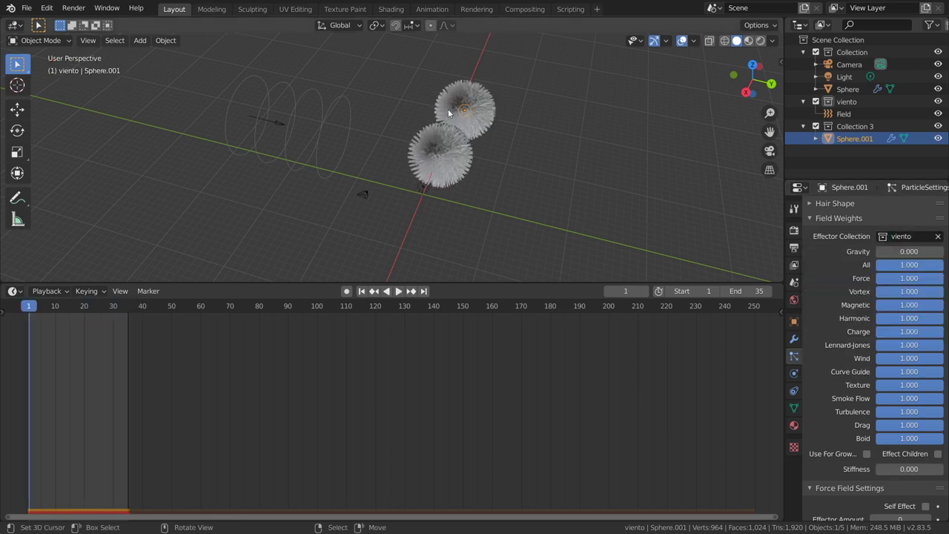
{"action": "key", "text": "Delete"}
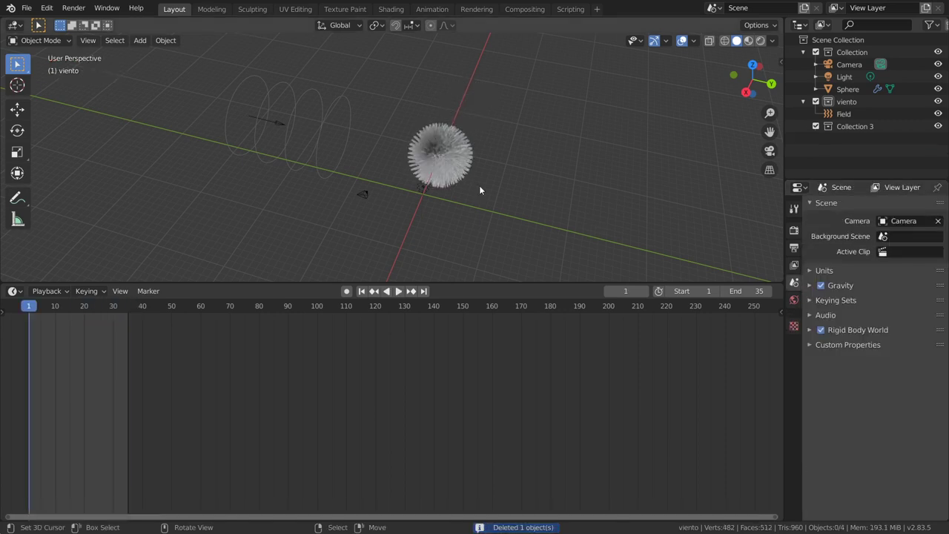
- Zoom in on the remaining hairy sphere and select it
{"action": "mouse_move", "coordinate": [480, 186]}
{"action": "middle_mouse_down"}
{"action": "mouse_move", "coordinate": [537, 161]}
{"action": "mouse_move", "coordinate": [446, 89]}
{"action": "mouse_move", "coordinate": [391, 116]}
{"action": "mouse_move", "coordinate": [435, 144]}
{"action": "middle_mouse_up"}
{"action": "scroll", "coordinate": [435, 144], "scroll_direction": "up", "scroll_amount": 2}
{"action": "scroll", "coordinate": [420, 94], "scroll_direction": "up", "scroll_amount": 2}
{"action": "mouse_move", "coordinate": [420, 94]}
{"action": "middle_mouse_down"}
{"action": "mouse_move", "coordinate": [447, 111]}
{"action": "mouse_move", "coordinate": [491, 107]}
{"action": "mouse_move", "coordinate": [498, 143]}
{"action": "mouse_move", "coordinate": [525, 146]}
{"action": "middle_mouse_up"}
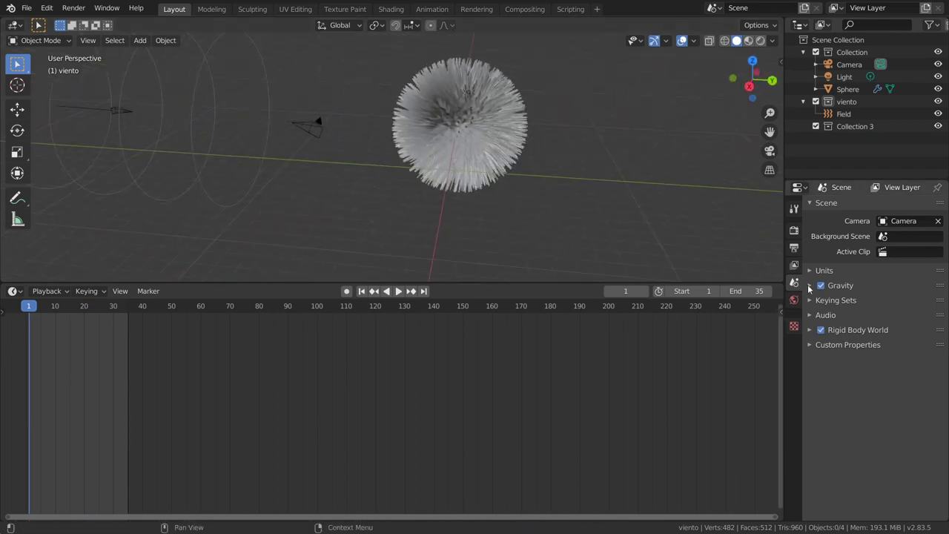
{"action": "left_click", "coordinate": [464, 133]}
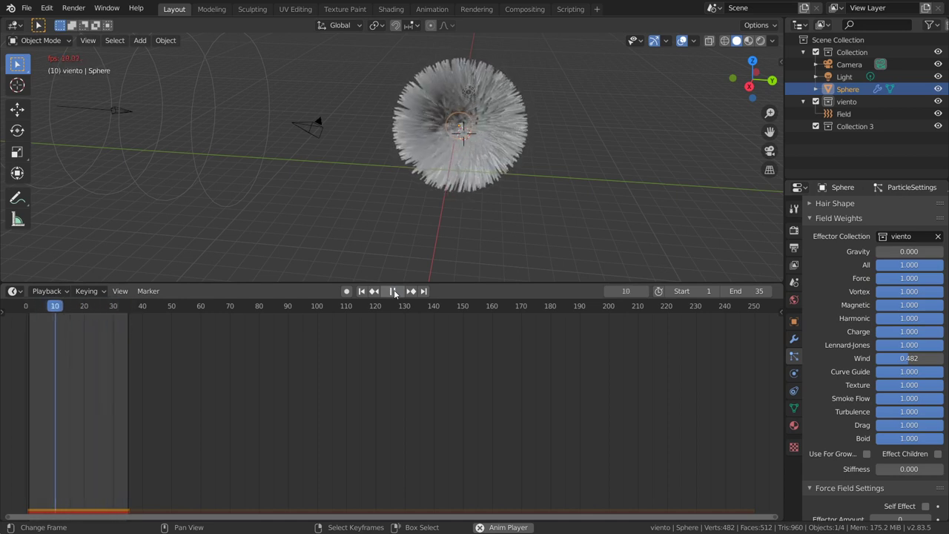
- Lower the hair's Wind field weight, then stop the running simulation at frame 14
{"action": "left_click_drag", "start_coordinate": [887, 251], "coordinate": [906, 251]}
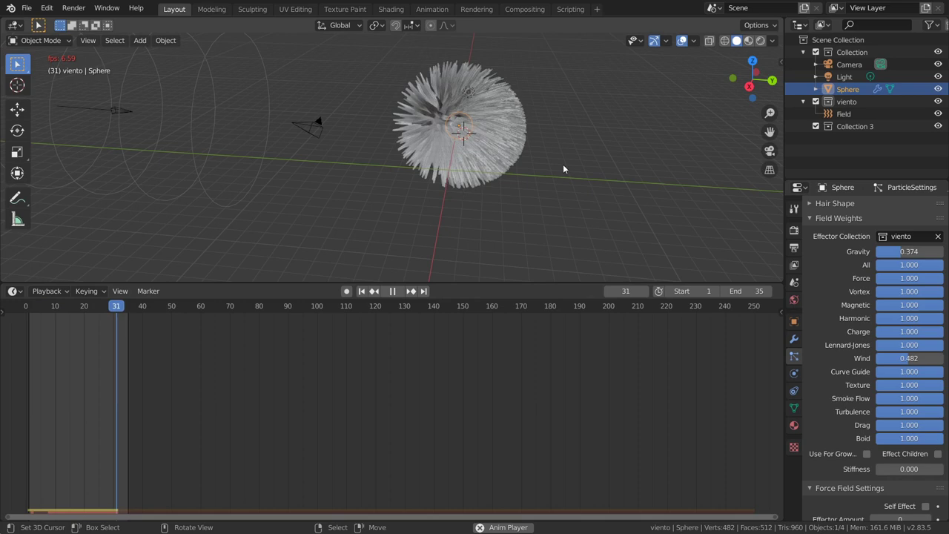
{"action": "scroll", "coordinate": [563, 164], "scroll_direction": "down", "scroll_amount": 2}
{"action": "mouse_move", "coordinate": [551, 165]}
{"action": "middle_mouse_down"}
{"action": "mouse_move", "coordinate": [576, 178]}
{"action": "mouse_move", "coordinate": [559, 178]}
{"action": "middle_mouse_up"}
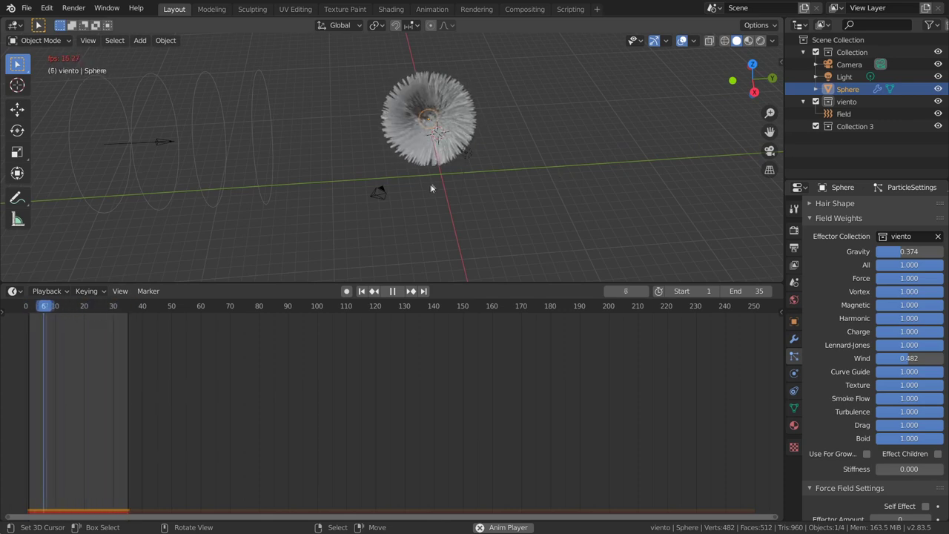
{"action": "key", "text": "space"}
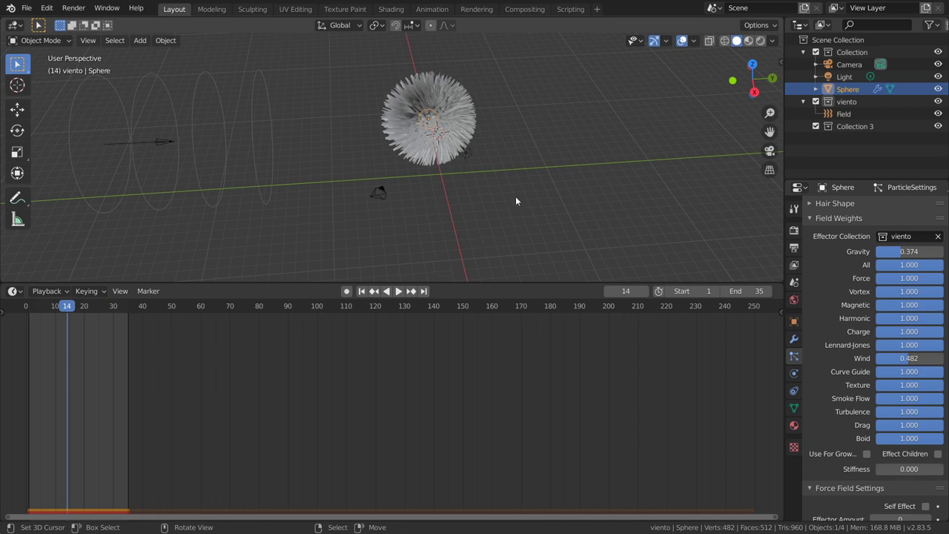
{"action": "mouse_move", "coordinate": [516, 201]}
{"action": "middle_mouse_down"}
{"action": "mouse_move", "coordinate": [510, 162]}
{"action": "mouse_move", "coordinate": [386, 106]}
{"action": "mouse_move", "coordinate": [481, 173]}
{"action": "middle_mouse_up"}
- Add a cube, resize it, and move it lower beside the hairy sphere
{"action": "key", "text": "g"}
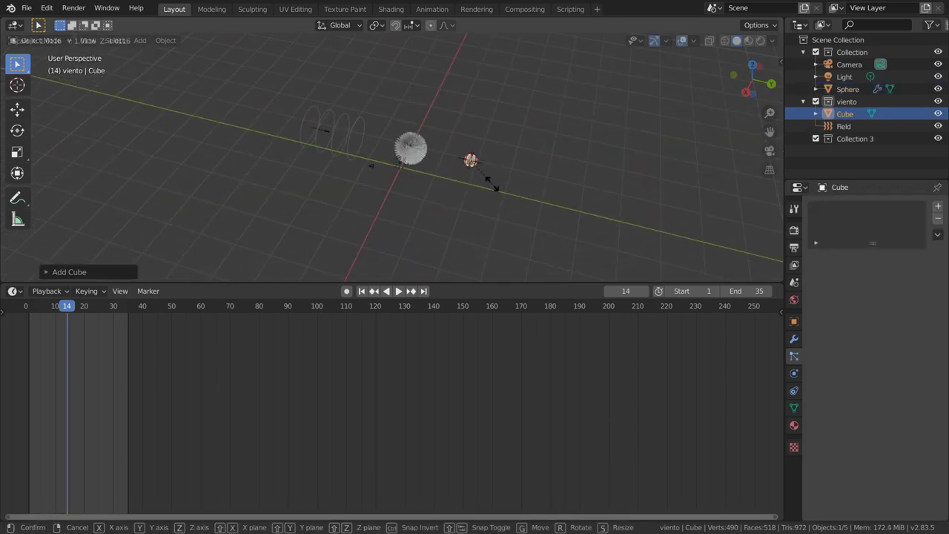
{"action": "left_click", "coordinate": [571, 250]}
{"action": "mouse_move", "coordinate": [572, 250]}
{"action": "middle_mouse_down"}
{"action": "mouse_move", "coordinate": [469, 193]}
{"action": "mouse_move", "coordinate": [509, 128]}
{"action": "middle_mouse_up"}
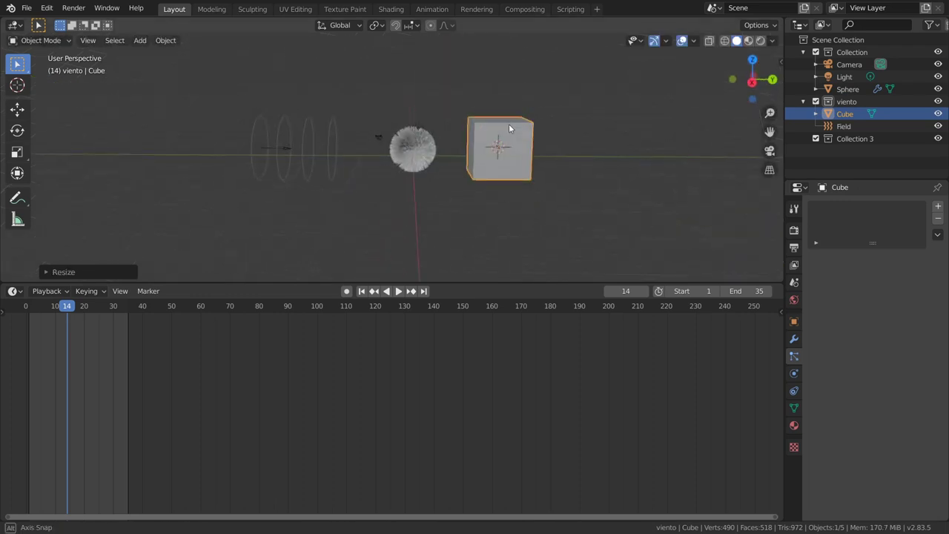
{"action": "key", "text": "g"}
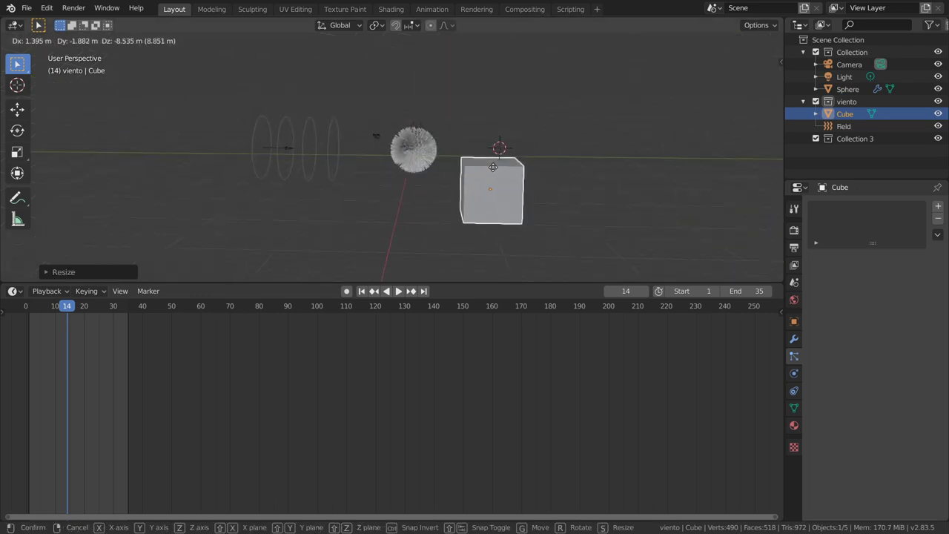
{"action": "left_click", "coordinate": [493, 168]}
{"action": "middle_click_drag", "start_coordinate": [526, 198], "coordinate": [505, 169]}
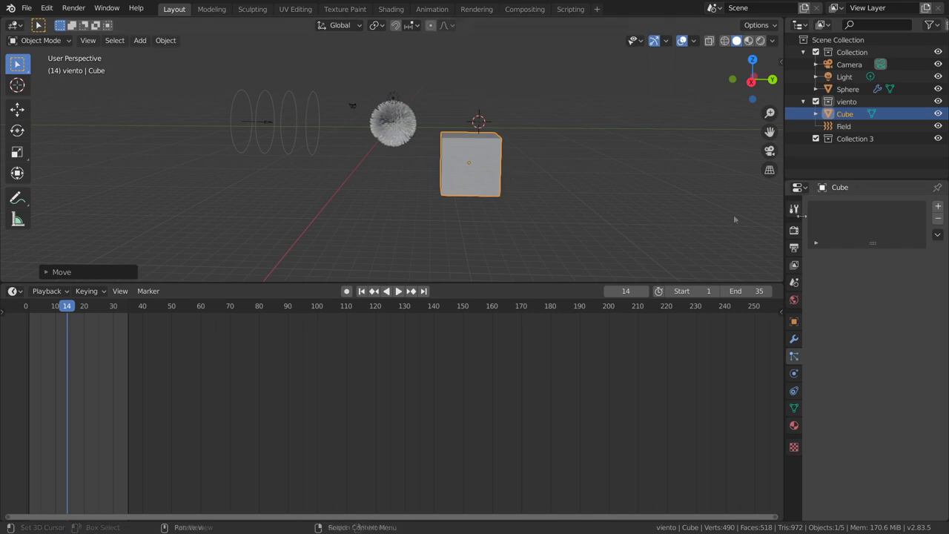
- Give the cube a Collision modifier and stop playback at frame 8
{"action": "left_click", "coordinate": [793, 339]}
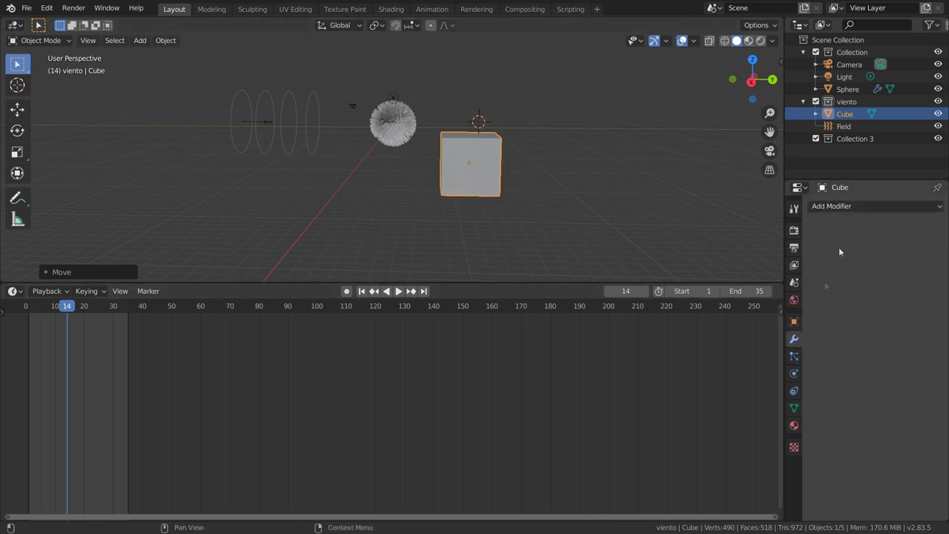
{"action": "left_click", "coordinate": [838, 208]}
{"action": "left_click", "coordinate": [882, 247]}
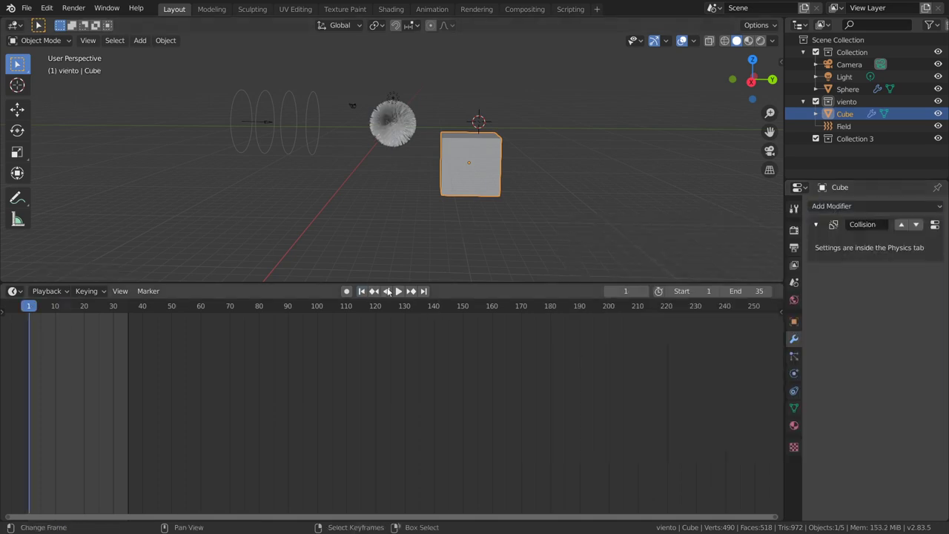
{"action": "left_click", "coordinate": [394, 291]}
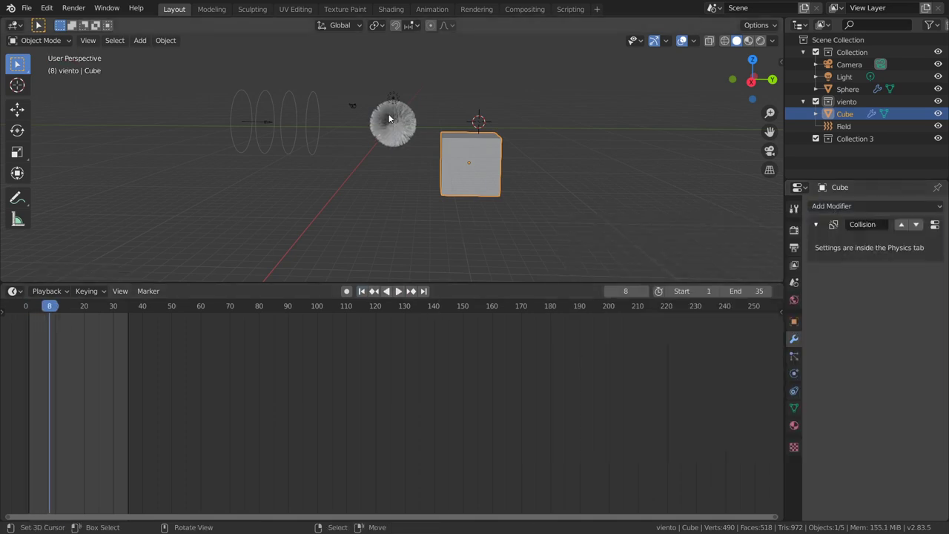
{"action": "mouse_move", "coordinate": [396, 151]}
{"action": "middle_mouse_down"}
{"action": "mouse_move", "coordinate": [401, 85]}
{"action": "mouse_move", "coordinate": [393, 119]}
{"action": "middle_mouse_up"}
{"action": "left_click", "coordinate": [401, 89]}
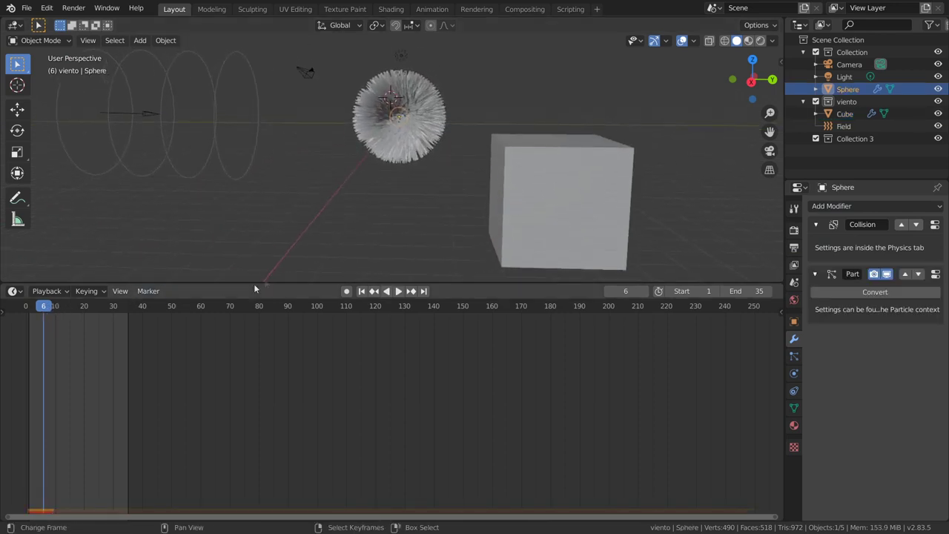
- Keyframe the sphere's location at frame 6, then shift the sphere along X
{"action": "key", "text": "i"}
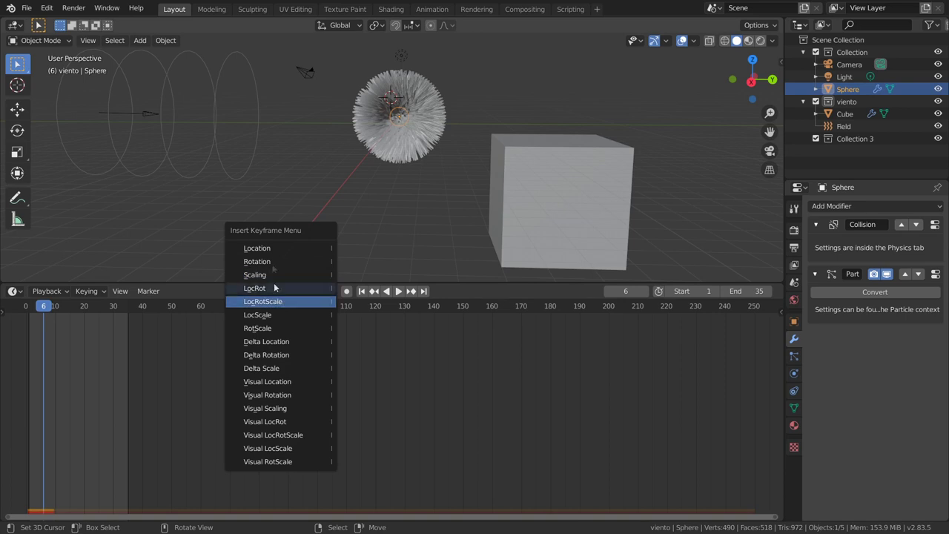
{"action": "left_click", "coordinate": [275, 251]}
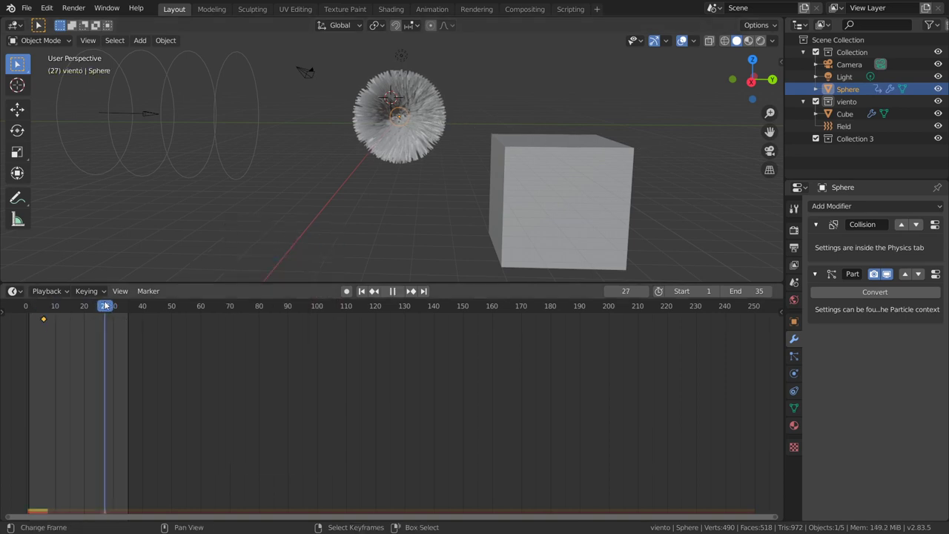
{"action": "key", "text": "space"}
{"action": "key", "text": "g"}
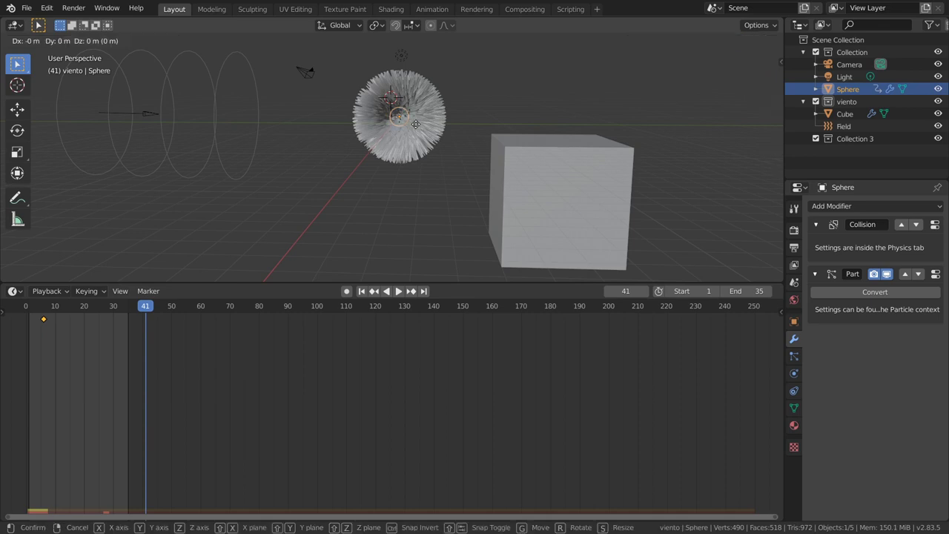
{"action": "key", "text": "x"}
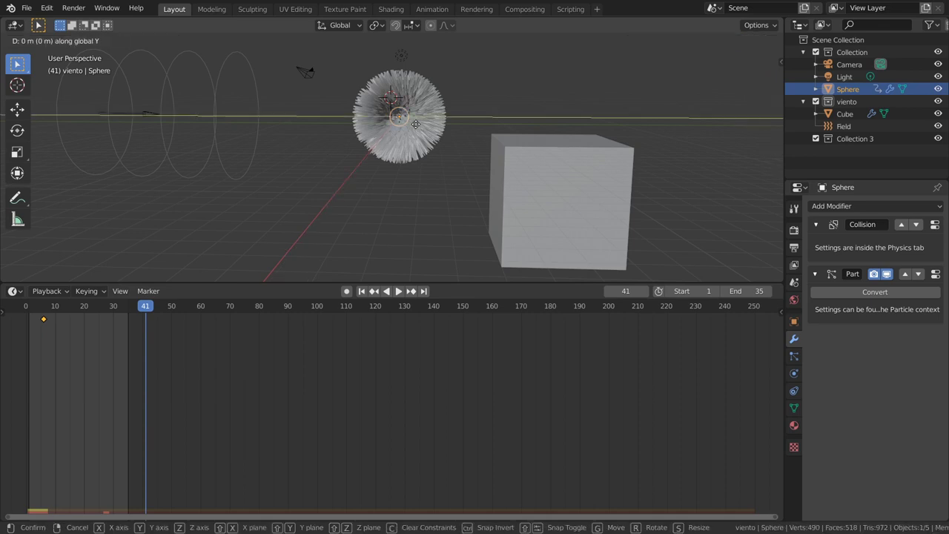
{"action": "left_click", "coordinate": [493, 129]}
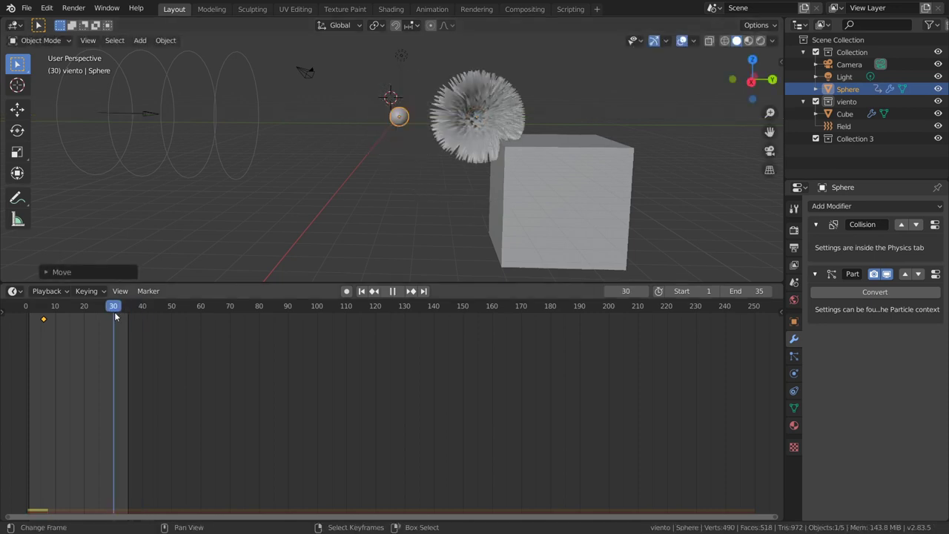
- At frame 30, move the sphere along Y against the cube and keyframe its location
{"action": "key", "text": "Escape"}
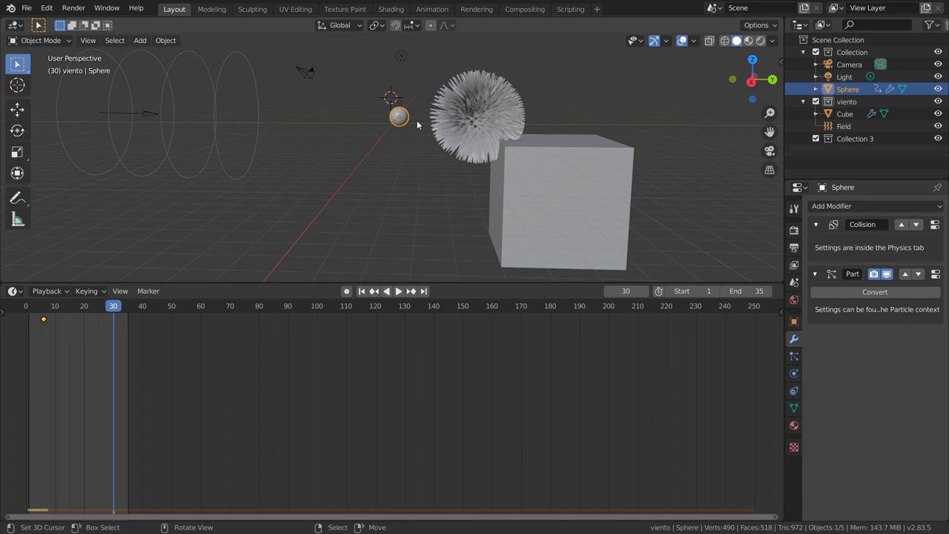
{"action": "key", "text": "g"}
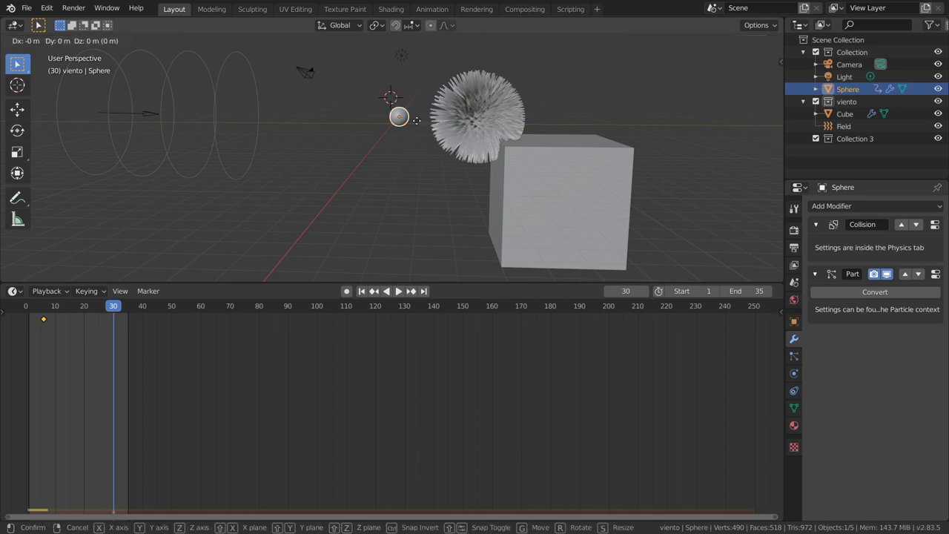
{"action": "key", "text": "y"}
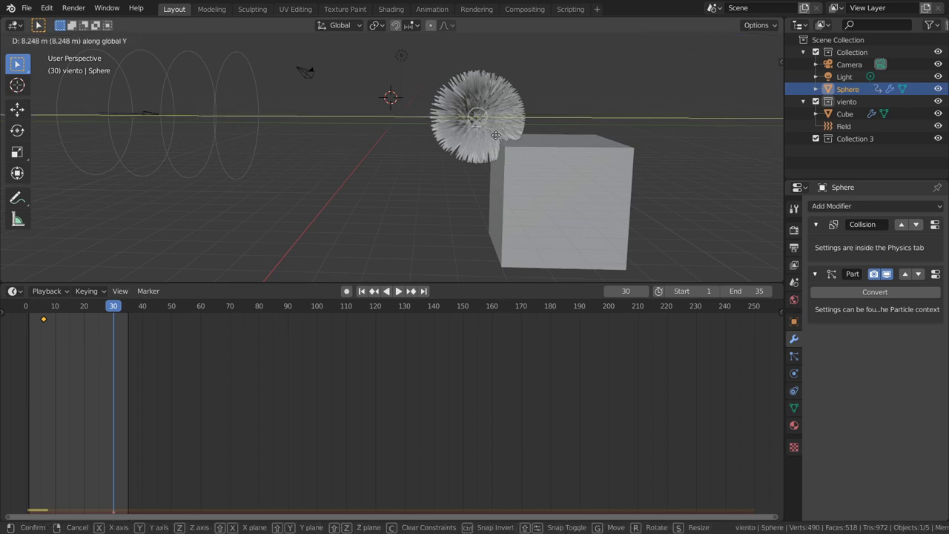
{"action": "left_click", "coordinate": [495, 135]}
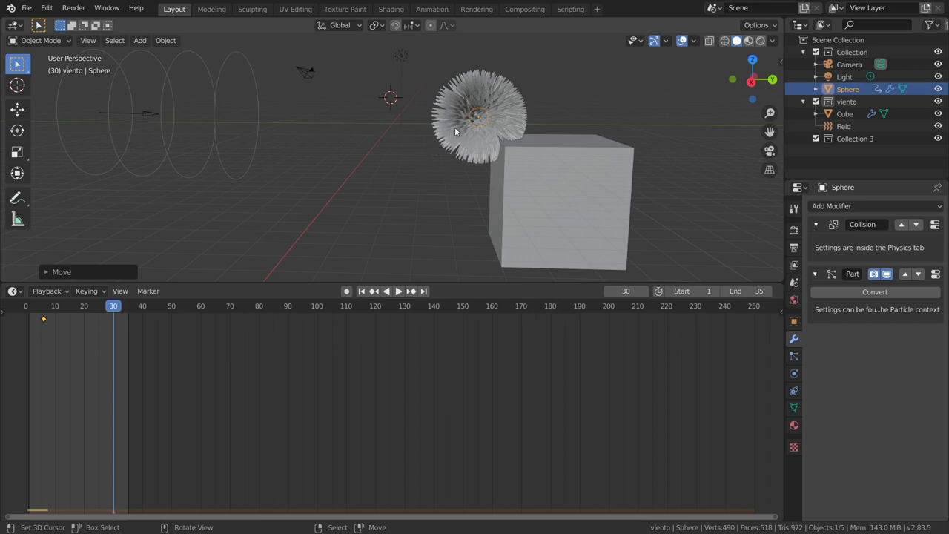
{"action": "key", "text": "i"}
{"action": "left_click", "coordinate": [455, 130]}
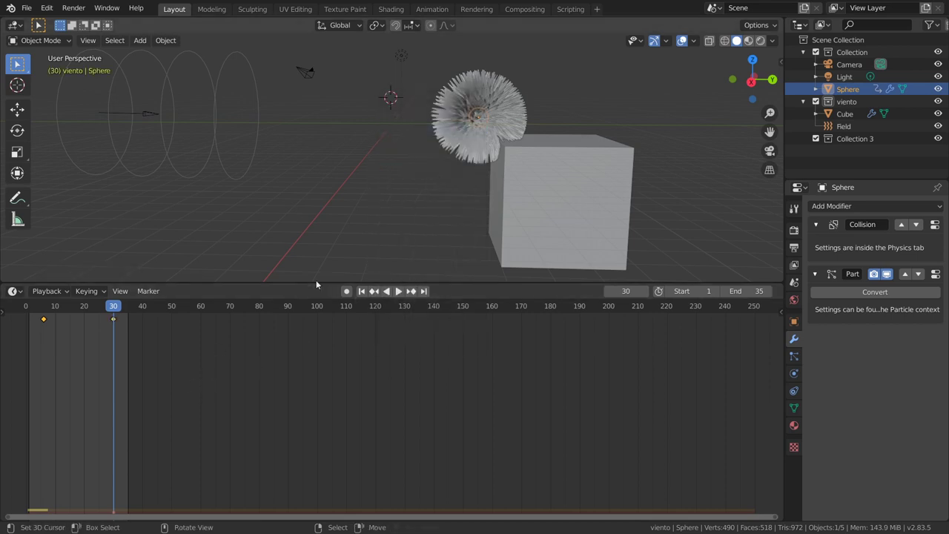
{"action": "left_click", "coordinate": [361, 291]}
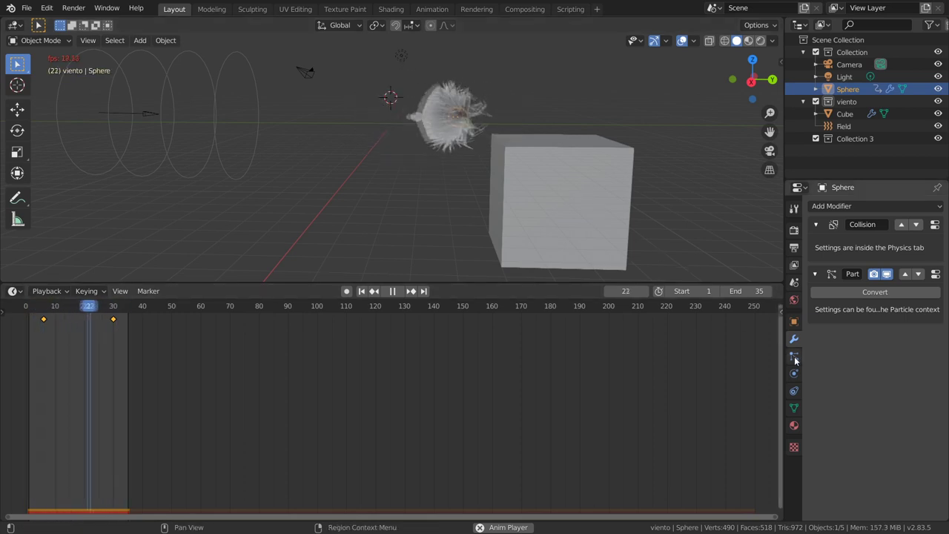
- Set hair dynamics Quality Steps to 6, then replay the simulation and stop at frame 8
{"action": "key", "text": "space"}
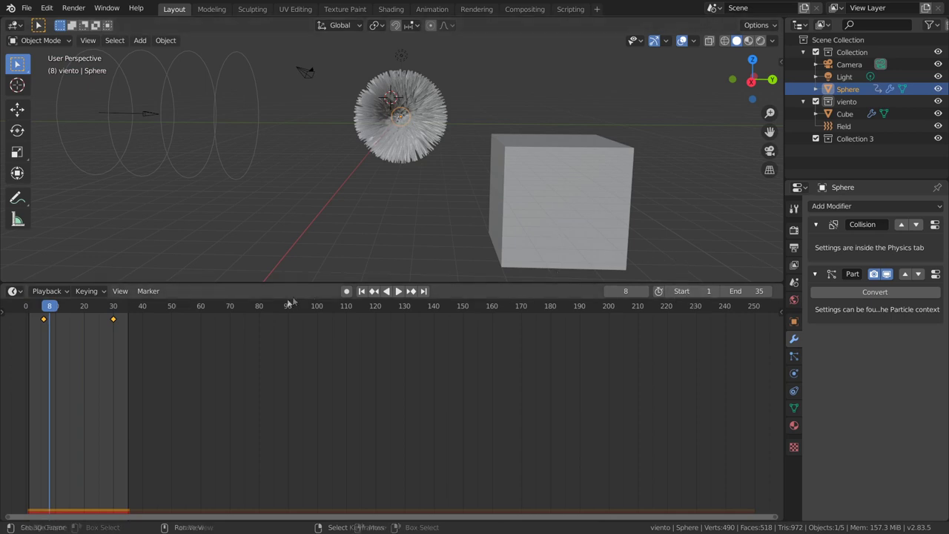
{"action": "left_click", "coordinate": [791, 356]}
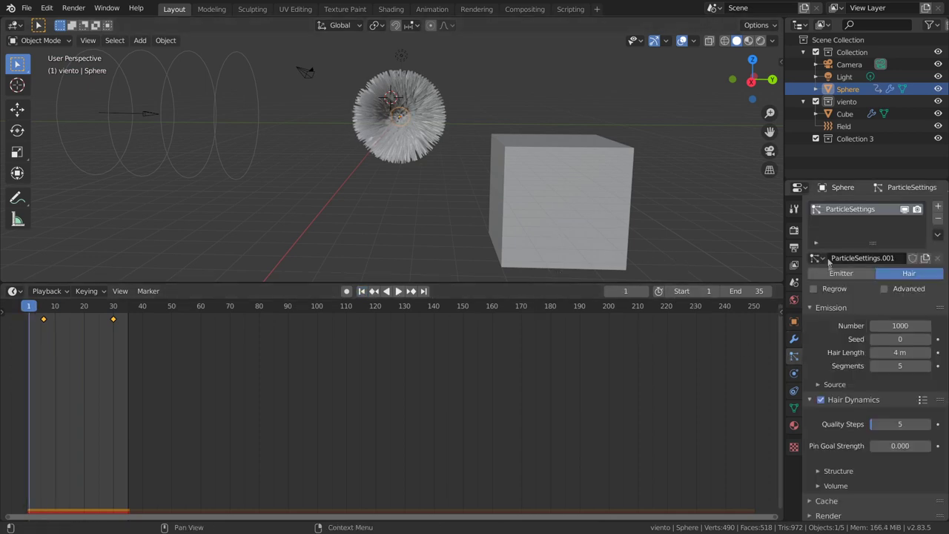
{"action": "scroll", "coordinate": [870, 318], "scroll_direction": "down", "scroll_amount": 3}
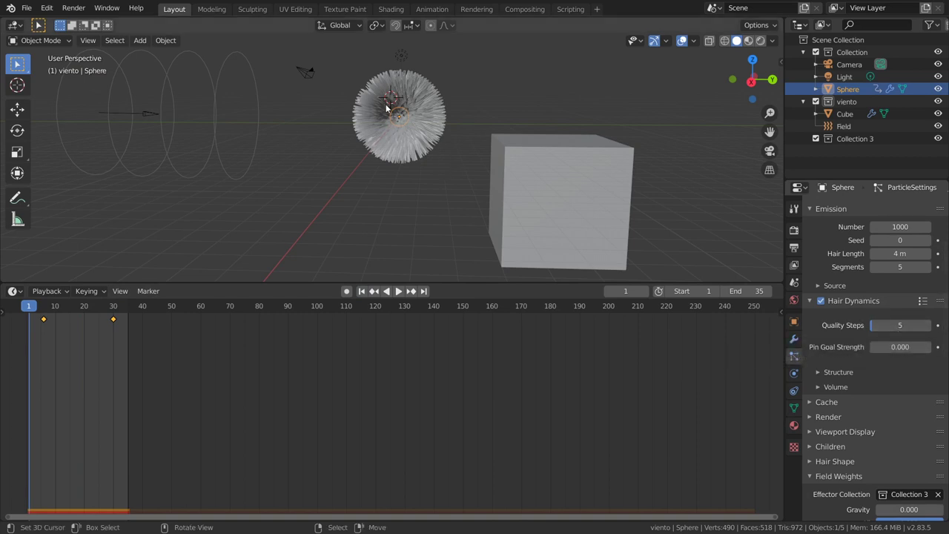
{"action": "left_click", "coordinate": [893, 326]}
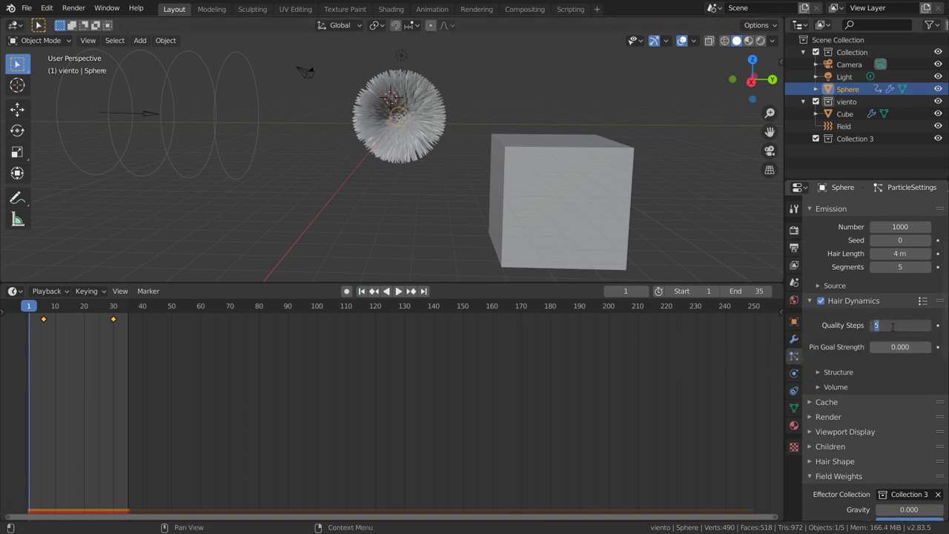
{"action": "type", "text": "6"}
{"action": "key", "text": "Return"}
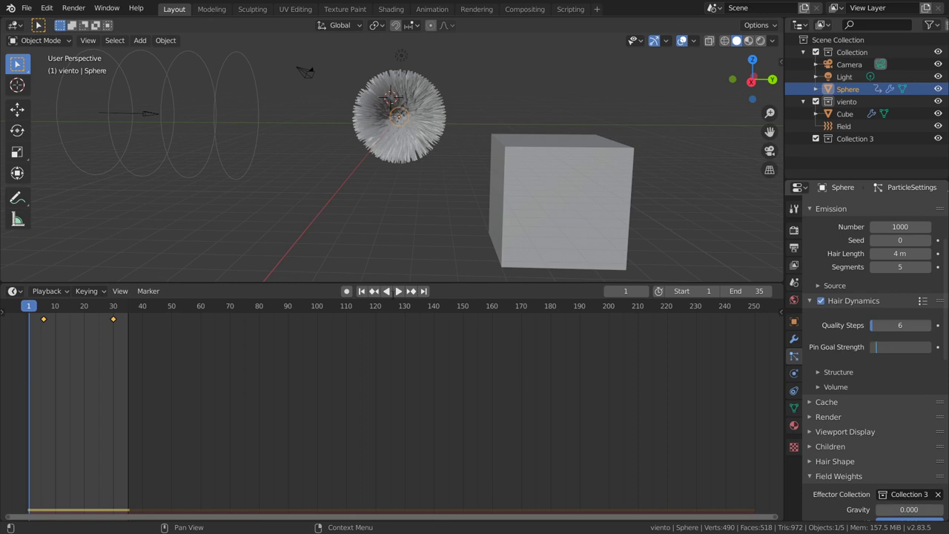
{"action": "left_click", "coordinate": [396, 291]}
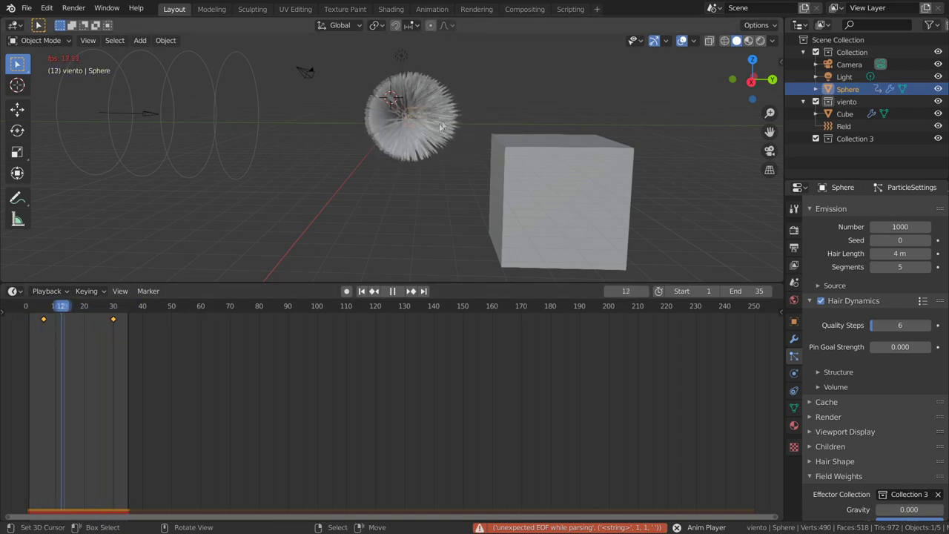
{"action": "left_click", "coordinate": [387, 294]}
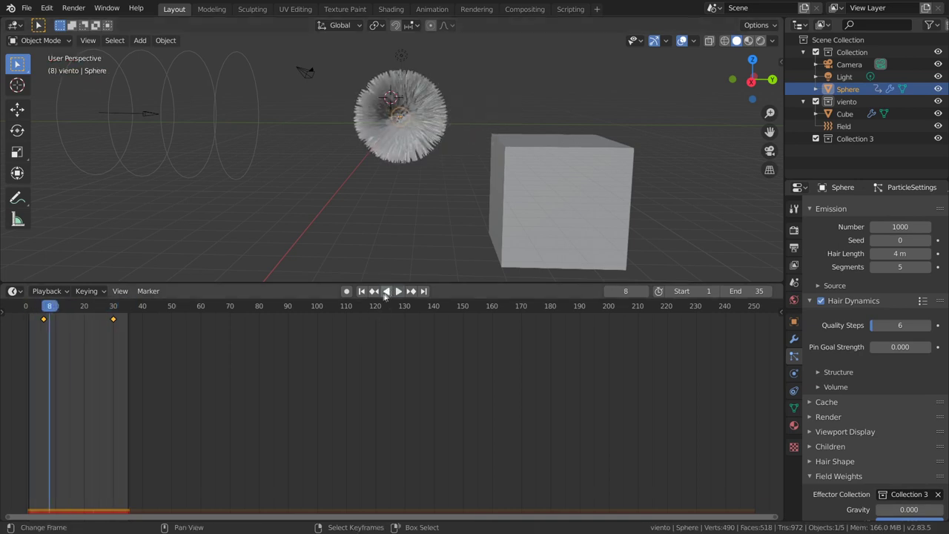
- Set hair Pin Goal Strength to 1.000 and replay the wind animation, stopping at frame 15
{"action": "left_click", "coordinate": [364, 292]}
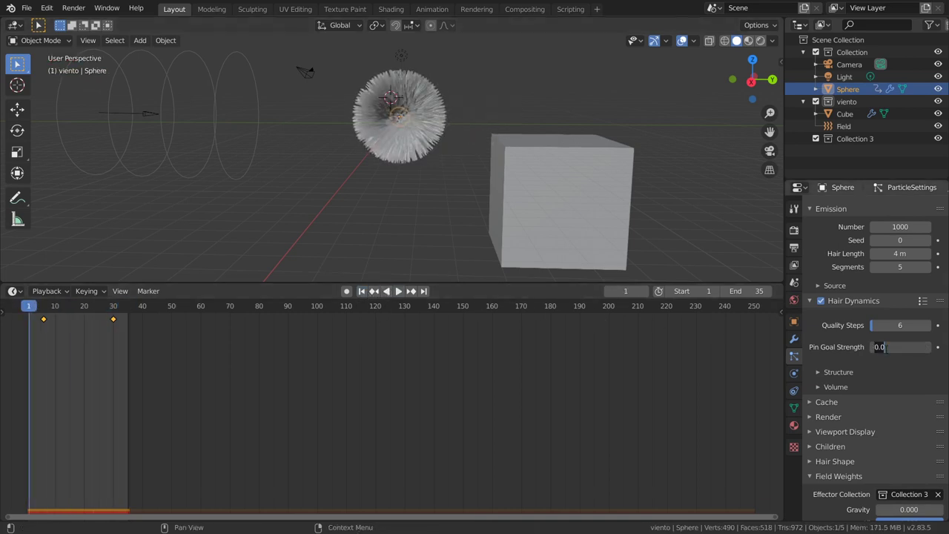
{"action": "type", "text": "1"}
{"action": "key", "text": "Return"}
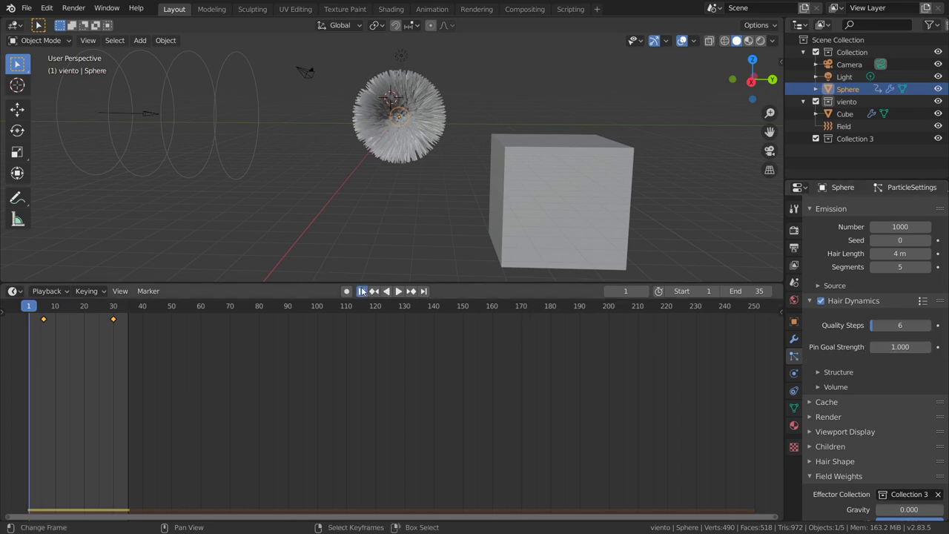
{"action": "left_click", "coordinate": [399, 291]}
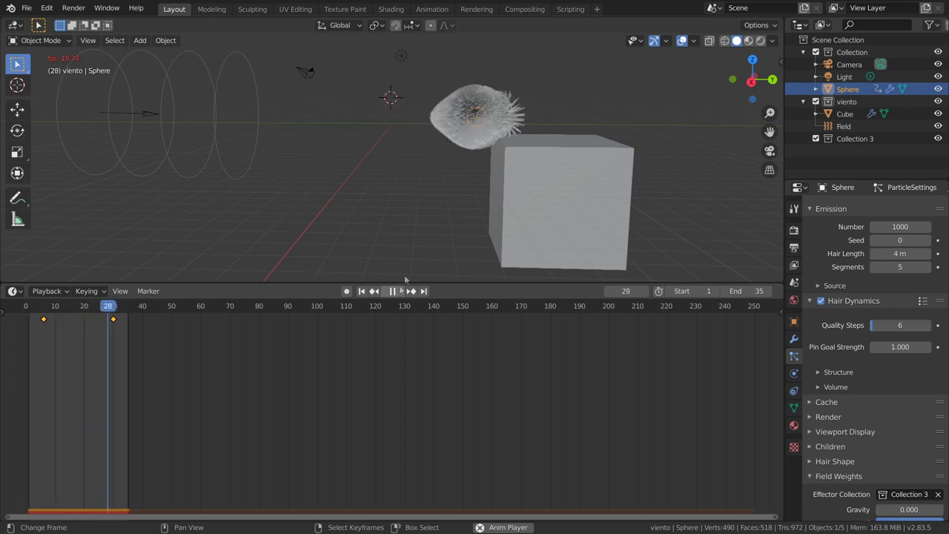
{"action": "key", "text": "space"}
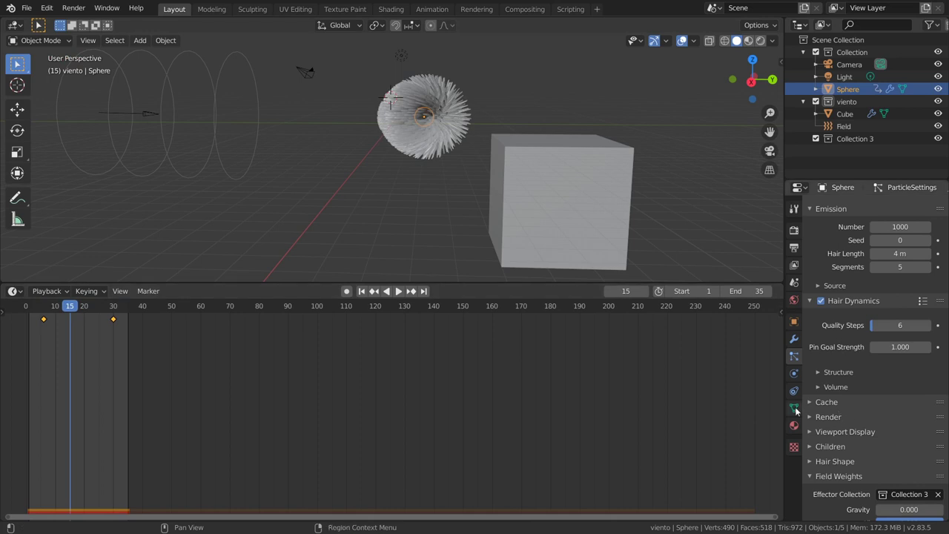
- Expand the hair dynamics Cache panel showing 35 frames held in memory
{"action": "left_click", "coordinate": [809, 402]}
{"action": "middle_click_drag", "start_coordinate": [809, 404], "coordinate": [812, 325]}
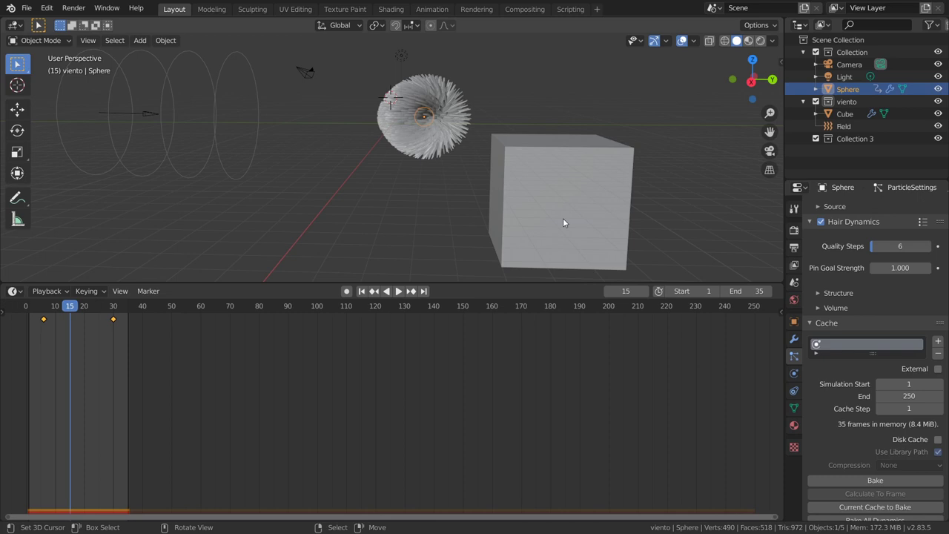
- Set the hair Vertex Mass under Structure to 1 kg and replay the simulation from frame 1
{"action": "scroll", "coordinate": [843, 316], "scroll_direction": "up", "scroll_amount": 2}
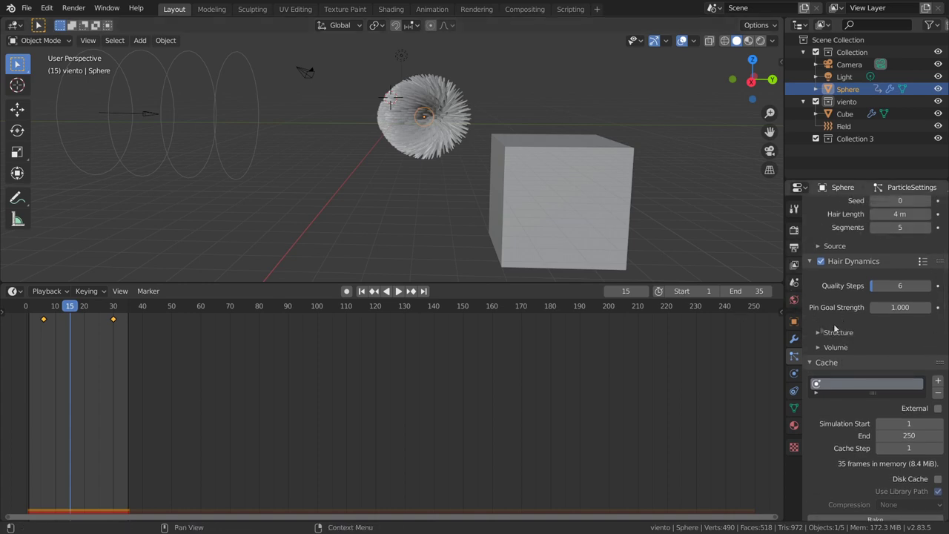
{"action": "left_click", "coordinate": [806, 331]}
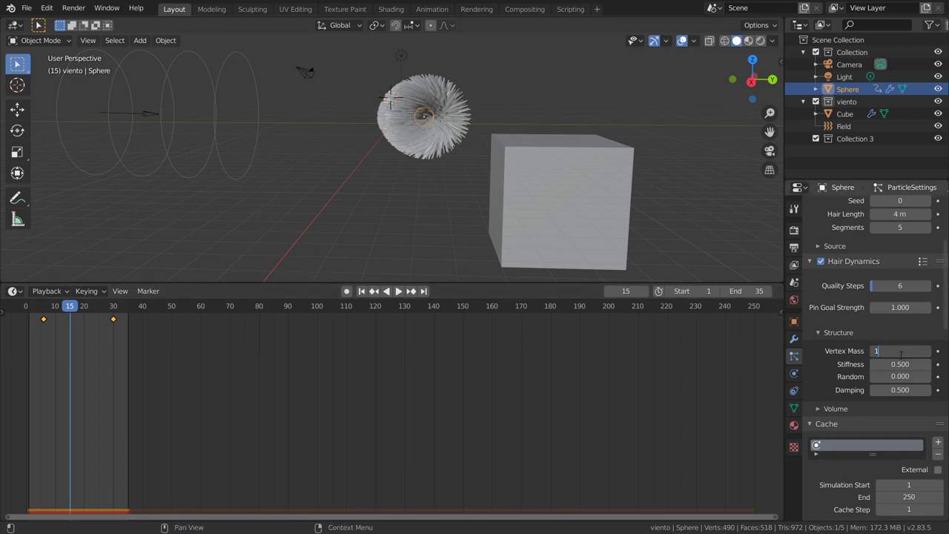
{"action": "key", "text": "Return"}
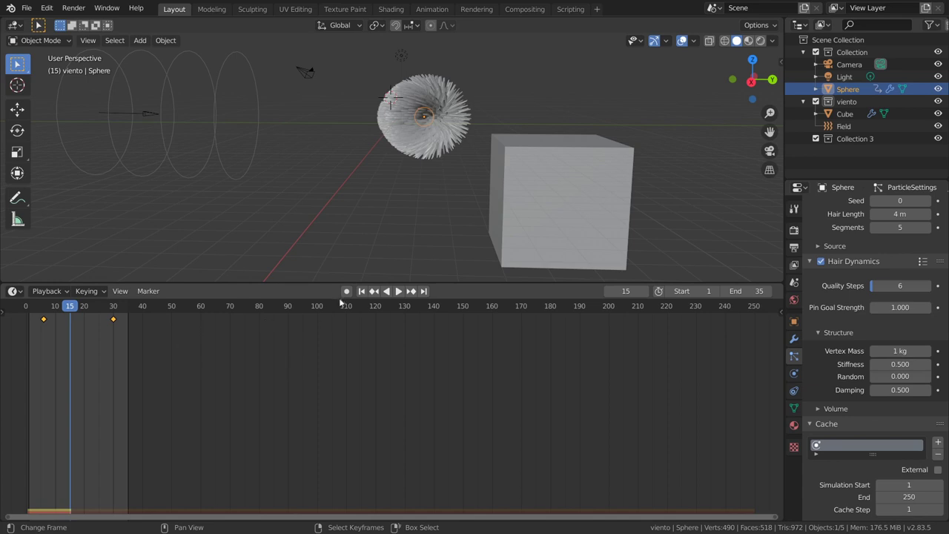
{"action": "left_click", "coordinate": [362, 292]}
{"action": "left_click", "coordinate": [398, 291]}
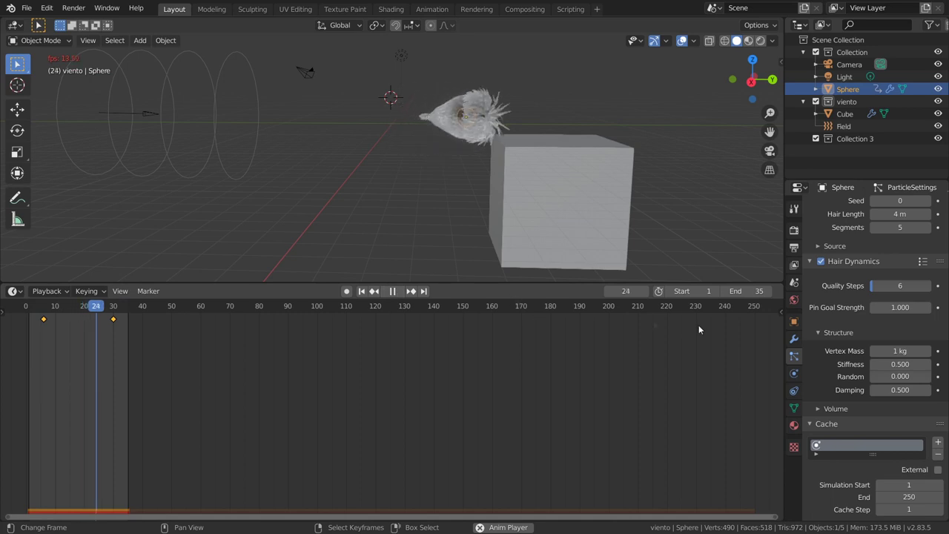
- Raise the Vertex Mass to 5 kg and replay the wind simulation
{"action": "left_click", "coordinate": [898, 348]}
{"action": "type", "text": "5"}
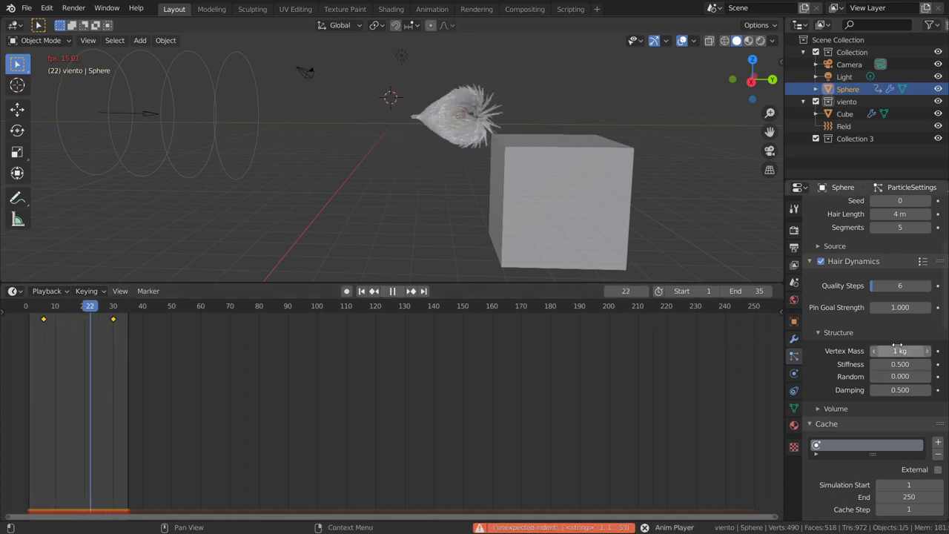
{"action": "key", "text": "Return"}
{"action": "key", "text": "Escape"}
{"action": "left_click", "coordinate": [397, 291]}
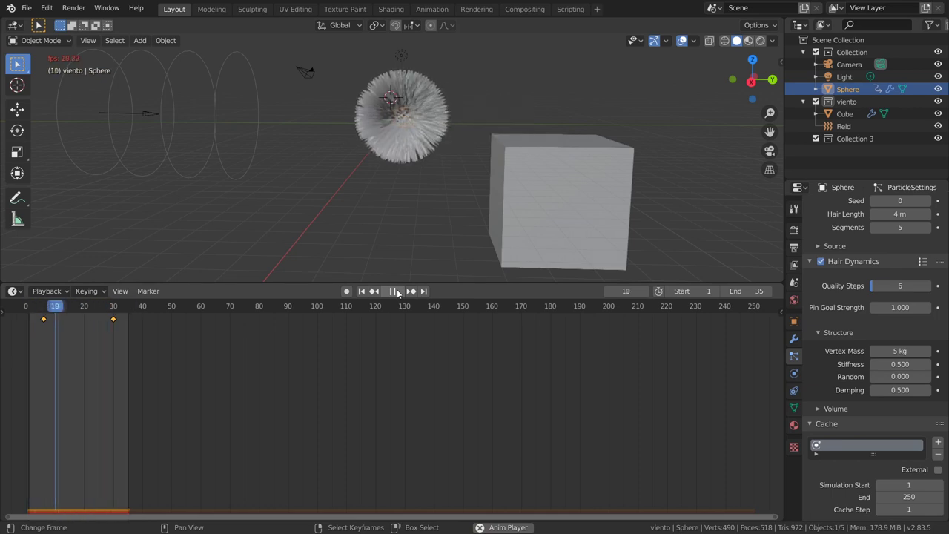
- Raise the Vertex Mass to 10 kg and replay the simulation from the start
{"action": "left_click", "coordinate": [397, 291]}
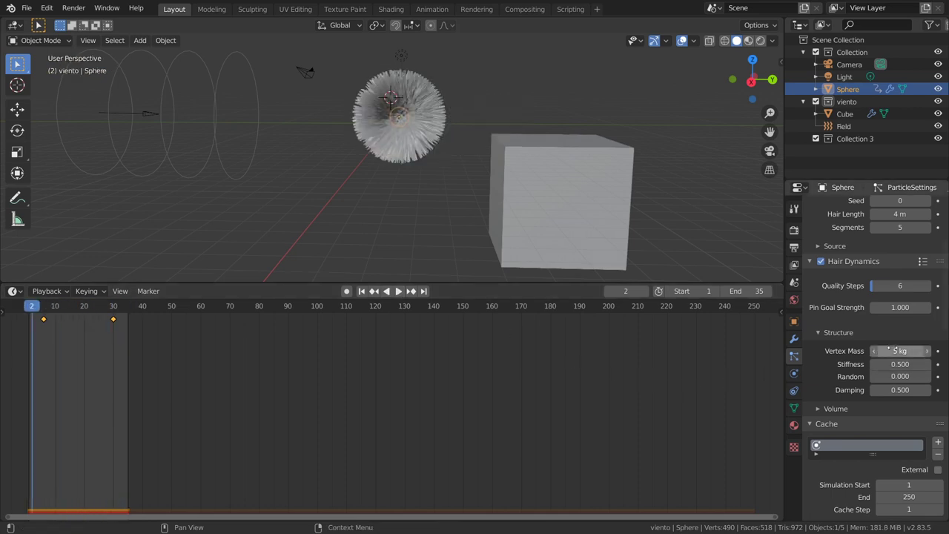
{"action": "type", "text": "10"}
{"action": "key", "text": "Return"}
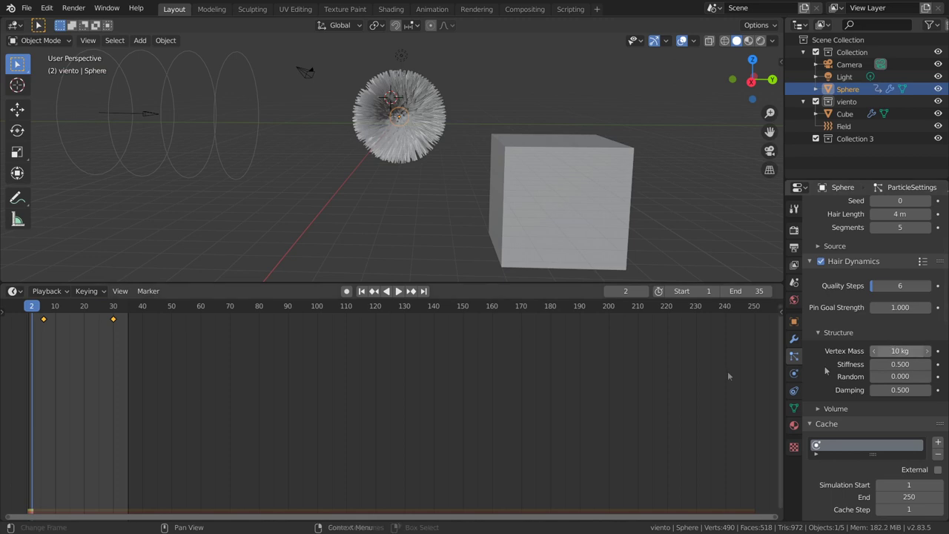
{"action": "left_click", "coordinate": [362, 292]}
{"action": "left_click", "coordinate": [398, 291]}
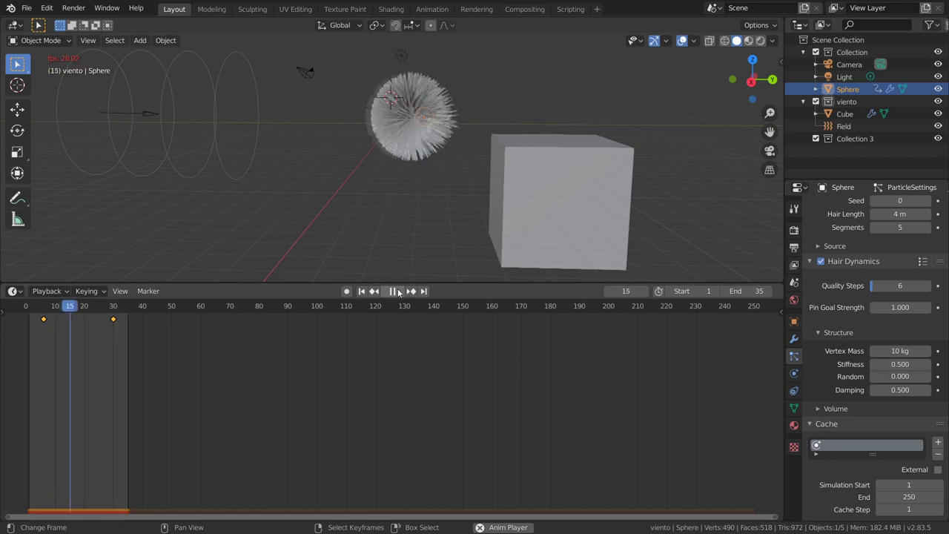
- Set the Vertex Mass to 0.5 kg and replay the simulation from frame 1
{"action": "left_click", "coordinate": [398, 293]}
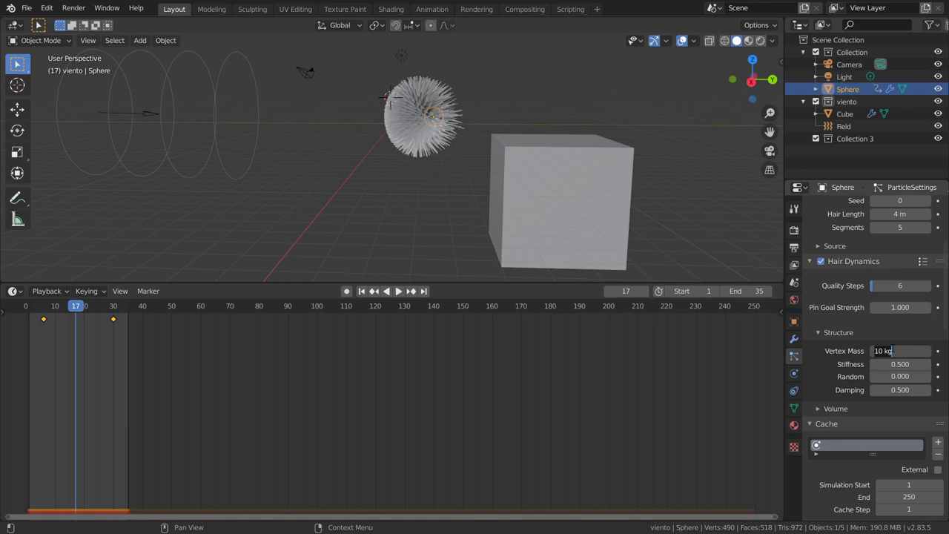
{"action": "type", "text": "0.5"}
{"action": "key", "text": "Return"}
{"action": "left_click", "coordinate": [362, 292]}
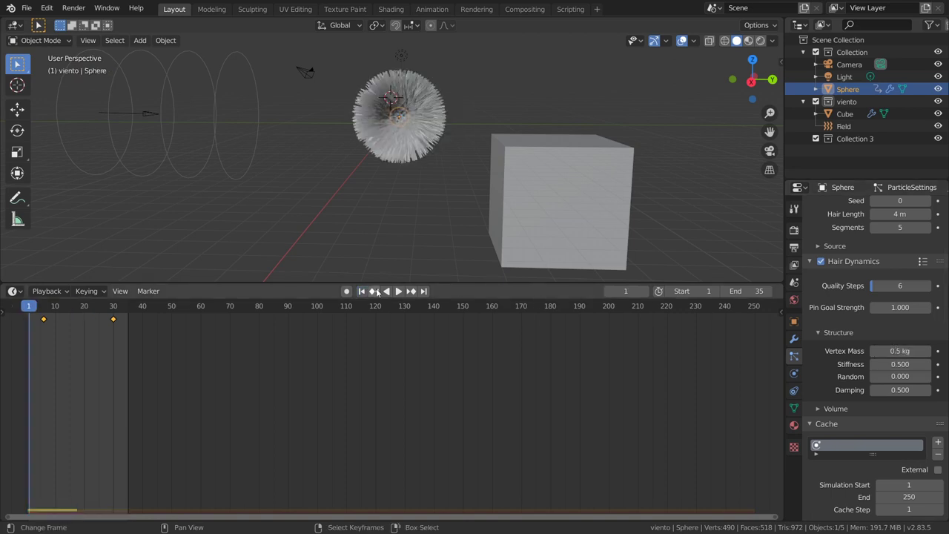
{"action": "left_click", "coordinate": [405, 293]}
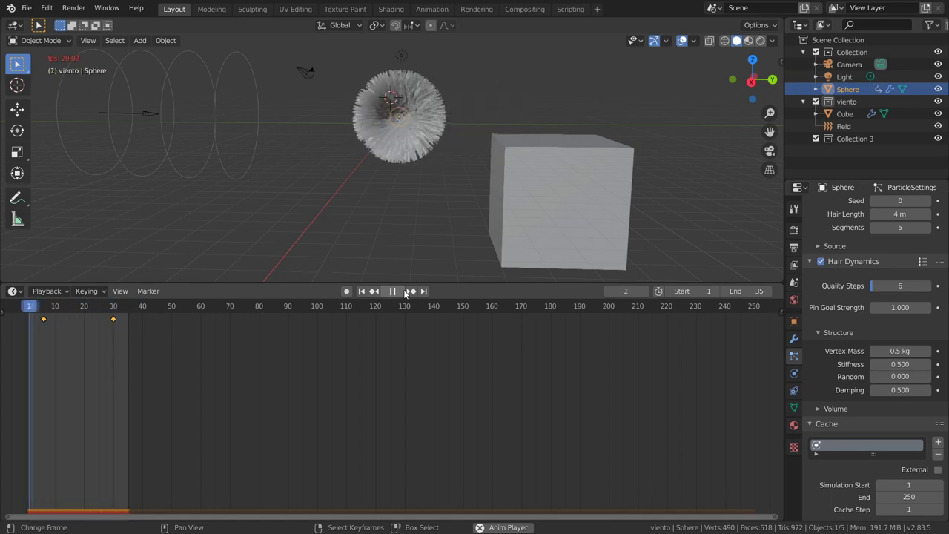
- Lower the Vertex Mass to 0.1 kg and play the simulation again
{"action": "key", "text": "space"}
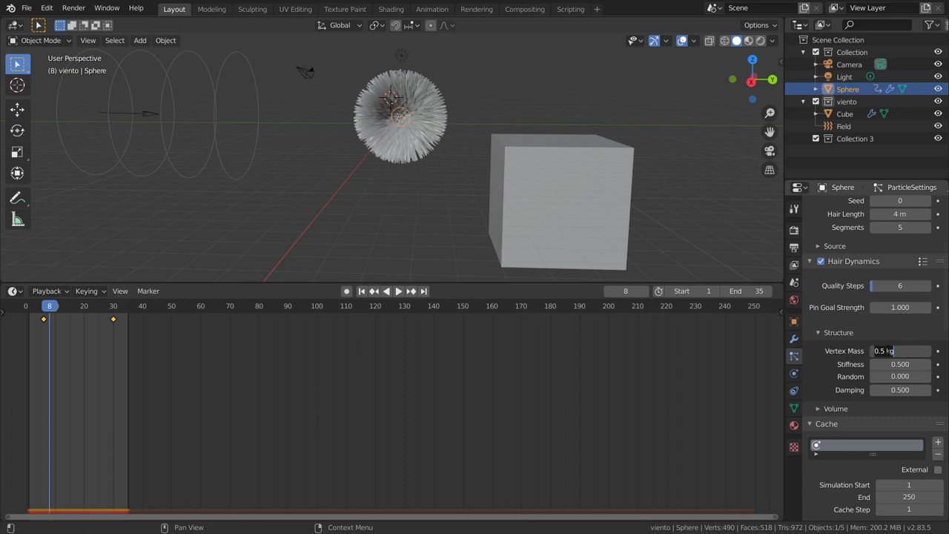
{"action": "type", "text": "0.1"}
{"action": "key", "text": "Return"}
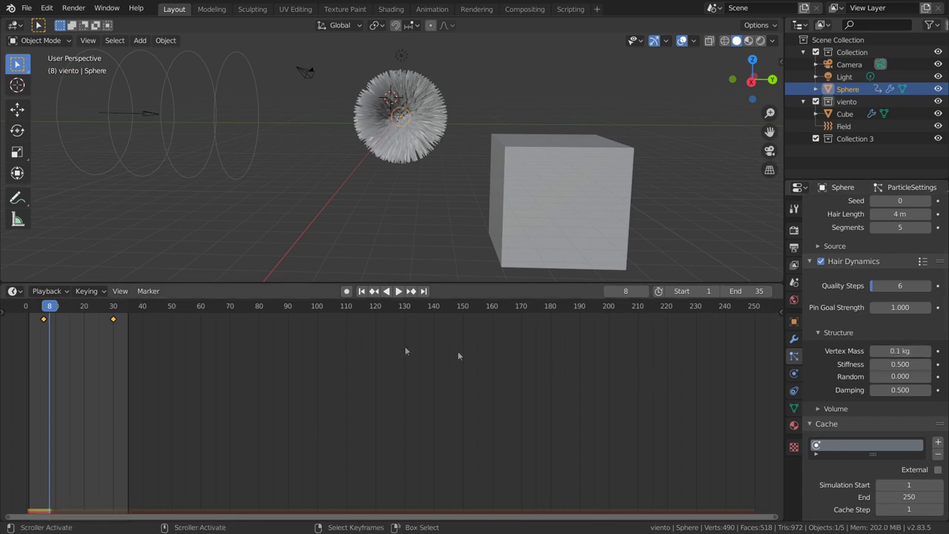
{"action": "left_click", "coordinate": [398, 292]}
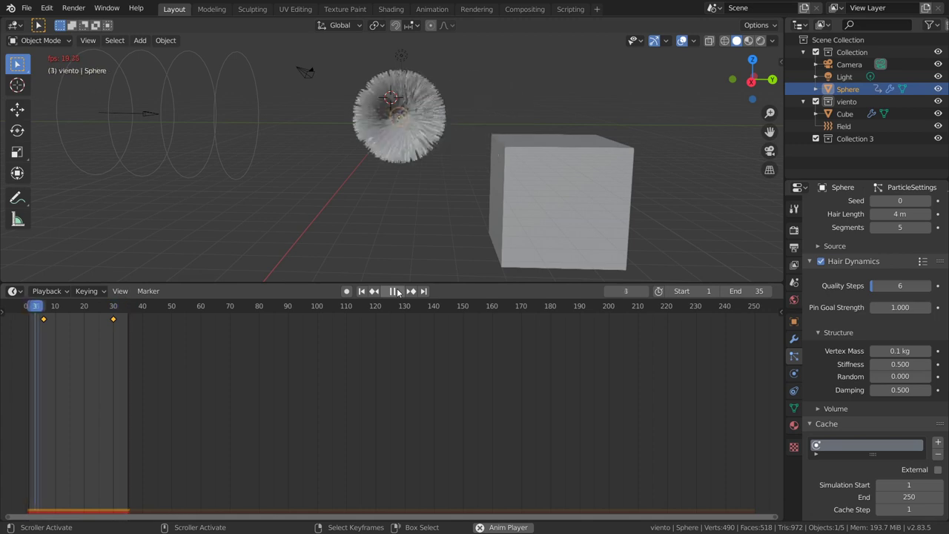
{"action": "left_click", "coordinate": [398, 293]}
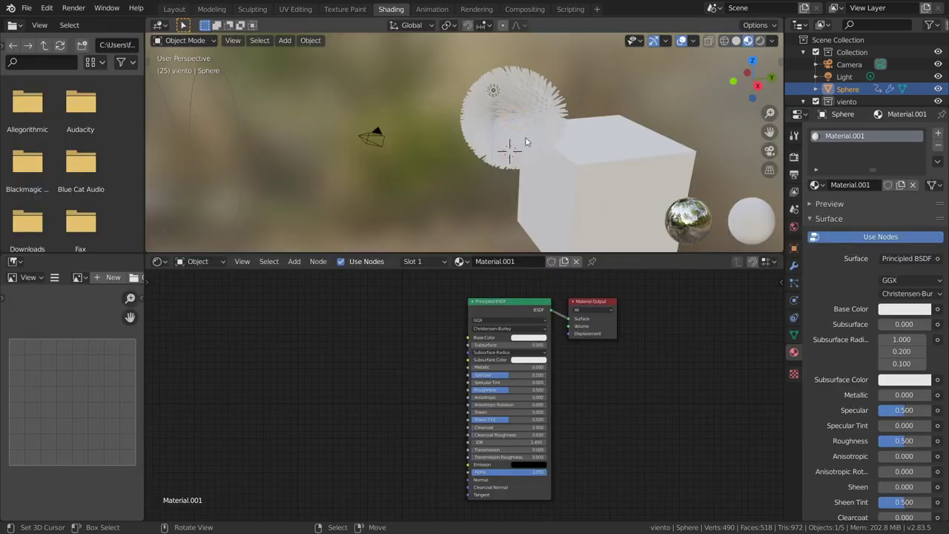
- Move the Material Output node right, switch the viewport to Solid shading, and bring up the Add menu
{"action": "left_click_drag", "start_coordinate": [607, 308], "coordinate": [639, 306]}
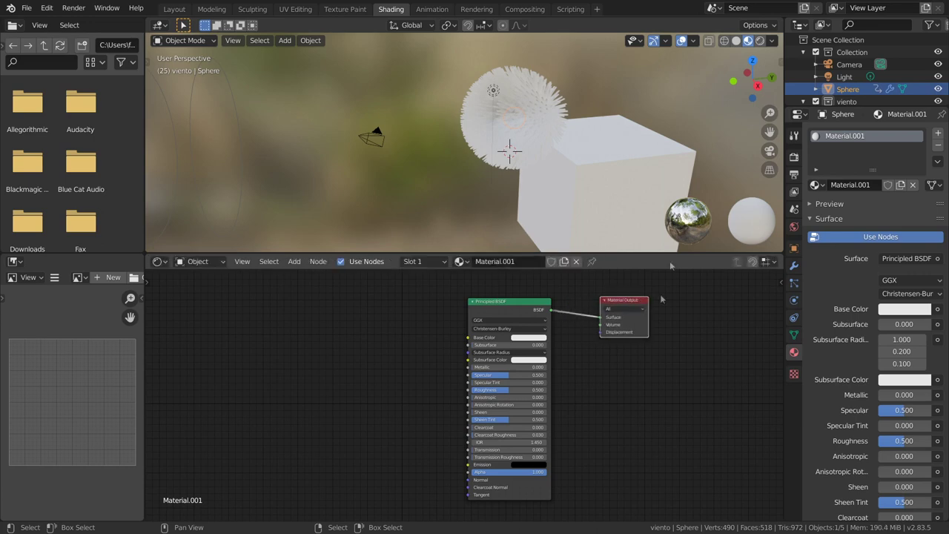
{"action": "left_click", "coordinate": [737, 41]}
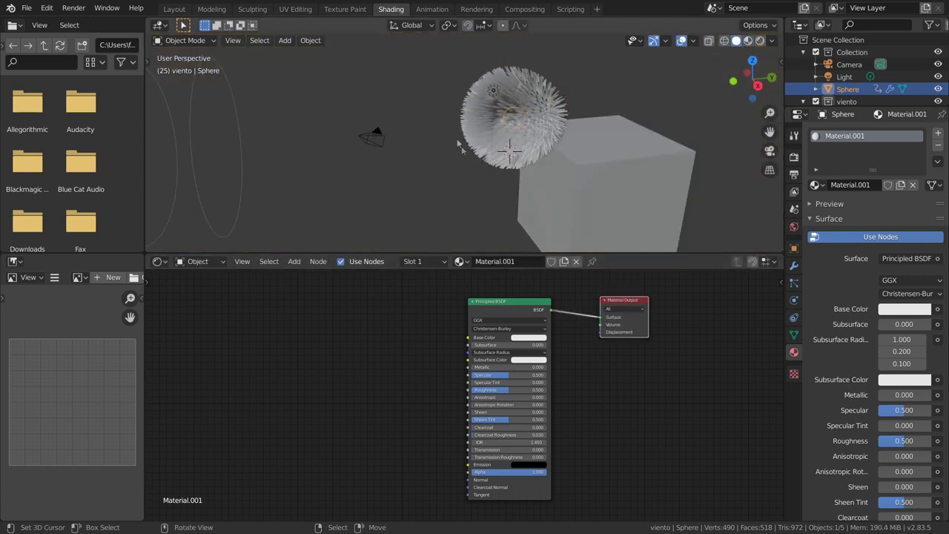
{"action": "scroll", "coordinate": [508, 342], "scroll_direction": "up", "scroll_amount": 2}
{"action": "key", "text": "shift+a"}
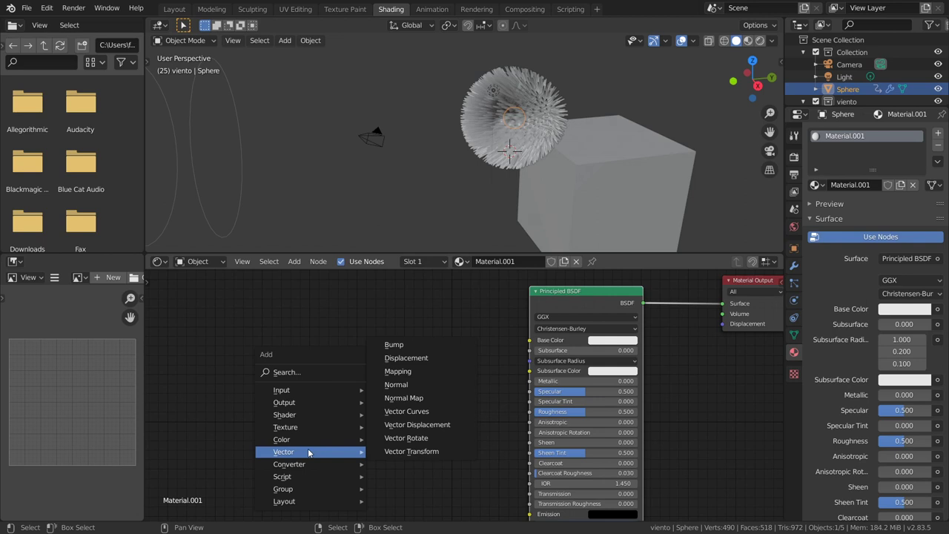
{"action": "mouse_move", "coordinate": [289, 465]}
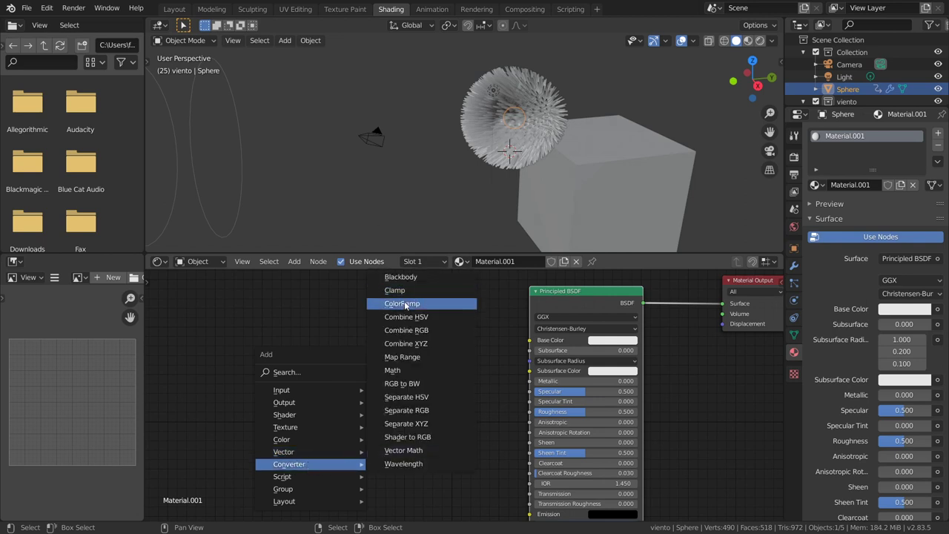
- Add a Converter ColorRamp node to Material.001 and bring it into view
{"action": "left_click", "coordinate": [401, 304]}
{"action": "left_click", "coordinate": [476, 438]}
{"action": "scroll", "coordinate": [476, 437], "scroll_direction": "down", "scroll_amount": 1}
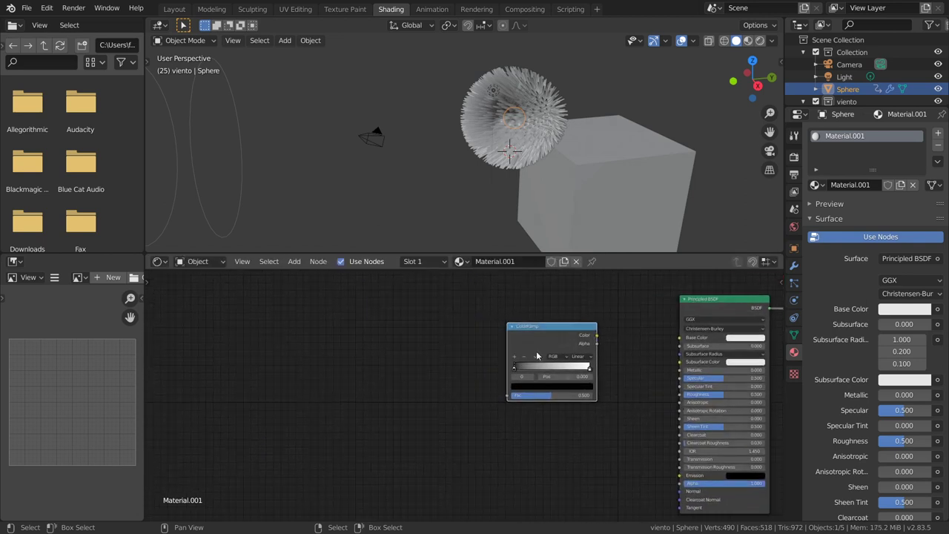
{"action": "middle_click_drag", "start_coordinate": [477, 438], "coordinate": [471, 324]}
{"action": "scroll", "coordinate": [470, 324], "scroll_direction": "up", "scroll_amount": 2}
{"action": "scroll", "coordinate": [476, 393], "scroll_direction": "down", "scroll_amount": 1}
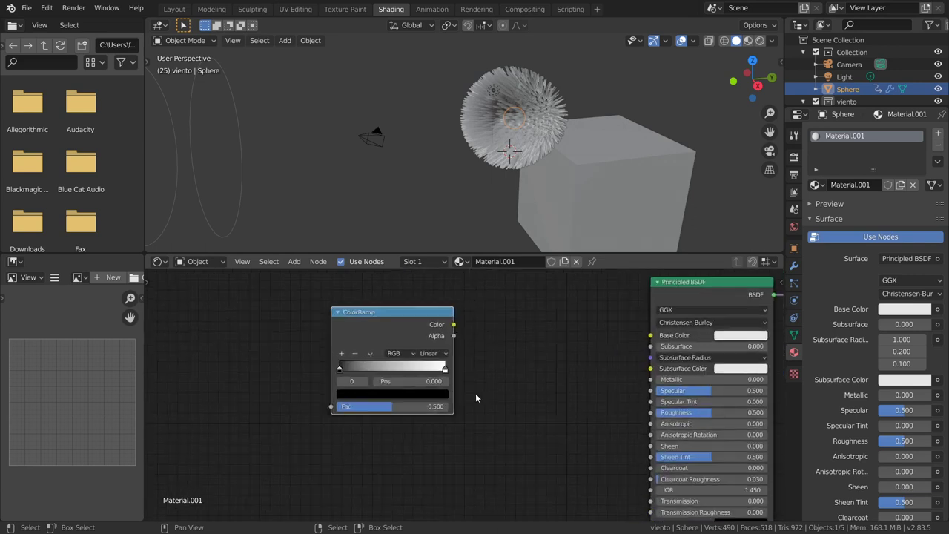
{"action": "scroll", "coordinate": [476, 393], "scroll_direction": "up", "scroll_amount": 2}
- Add three stops to the ColorRamp, sliding them to about 0.486 and 0.797
{"action": "left_click", "coordinate": [298, 339]}
{"action": "left_click", "coordinate": [297, 338]}
{"action": "left_click", "coordinate": [298, 338]}
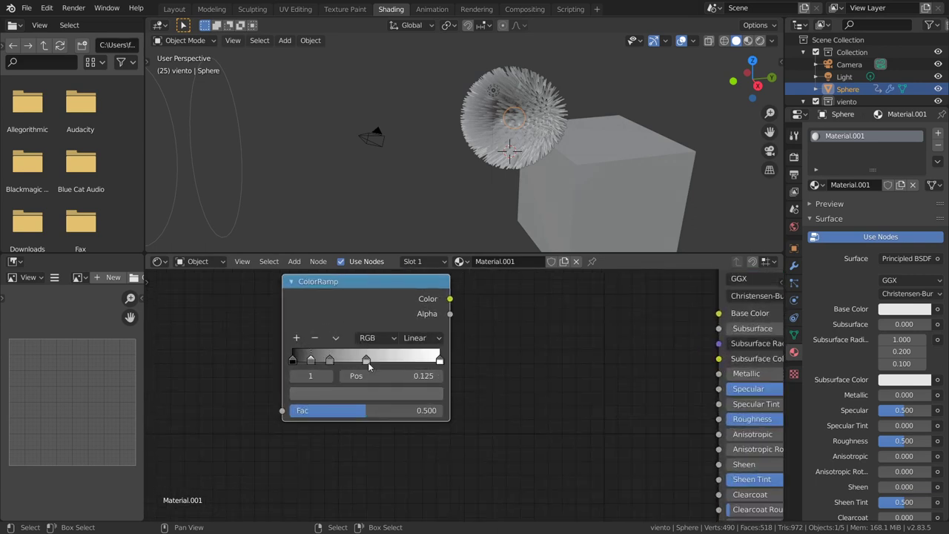
{"action": "left_click_drag", "start_coordinate": [366, 360], "coordinate": [412, 360]}
{"action": "mouse_move", "coordinate": [333, 359]}
{"action": "left_mouse_down"}
{"action": "mouse_move", "coordinate": [370, 359]}
{"action": "mouse_move", "coordinate": [333, 360]}
{"action": "left_mouse_up"}
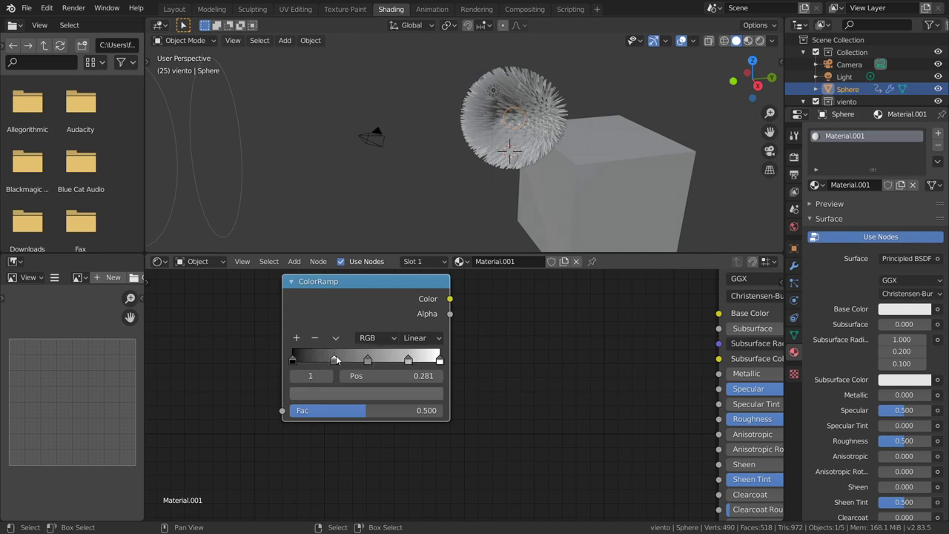
{"action": "left_click", "coordinate": [293, 361]}
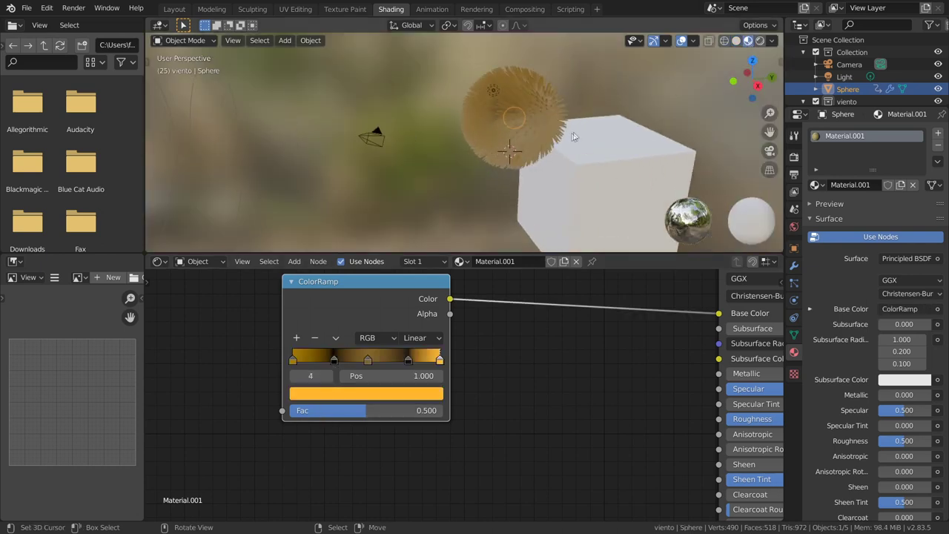
{"action": "left_click_drag", "start_coordinate": [361, 293], "coordinate": [358, 304]}
{"action": "left_click", "coordinate": [411, 349]}
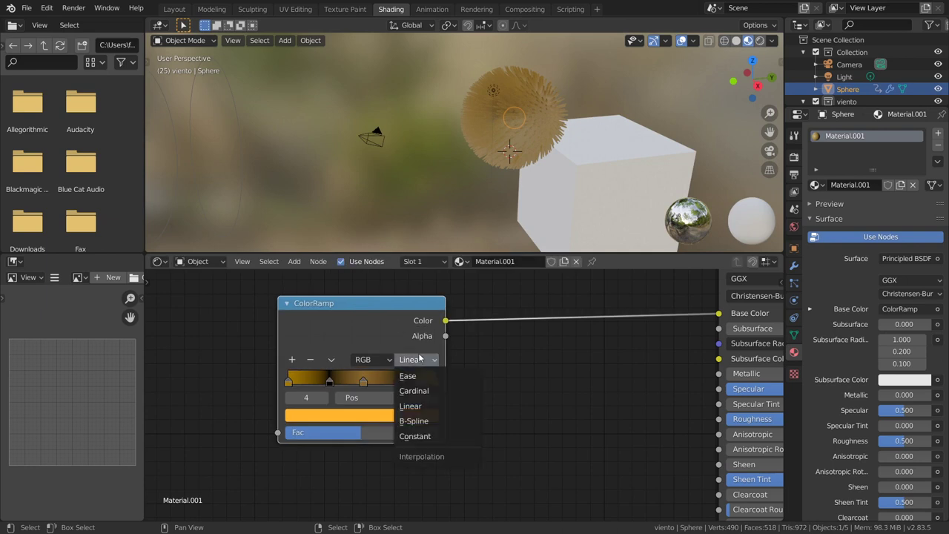
- Set the ColorRamp interpolation to Ease and drive its Fac from a new Math node set to Sine
{"action": "left_click", "coordinate": [406, 376]}
{"action": "key", "text": "shift+a"}
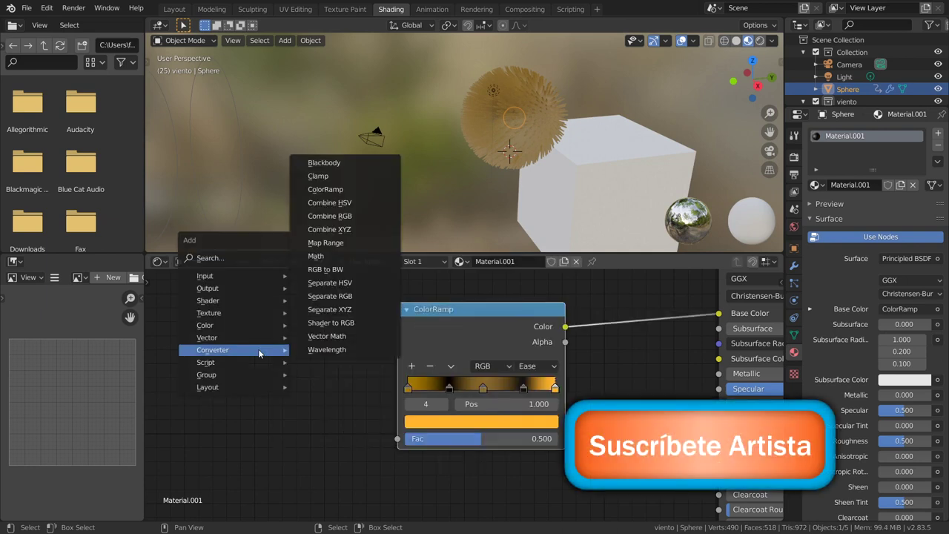
{"action": "left_click", "coordinate": [311, 257]}
{"action": "left_click", "coordinate": [268, 396]}
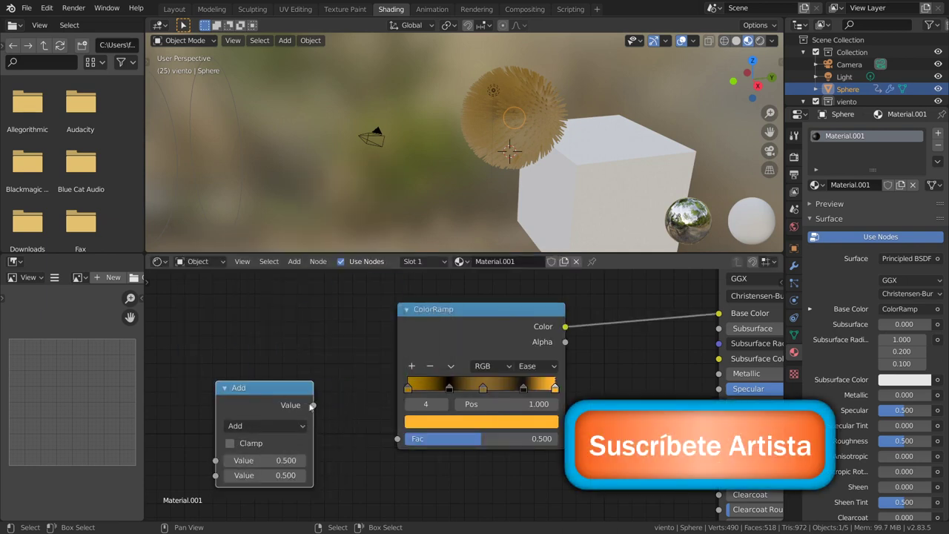
{"action": "left_click_drag", "start_coordinate": [386, 439], "coordinate": [398, 438]}
{"action": "middle_click_drag", "start_coordinate": [397, 438], "coordinate": [557, 399]}
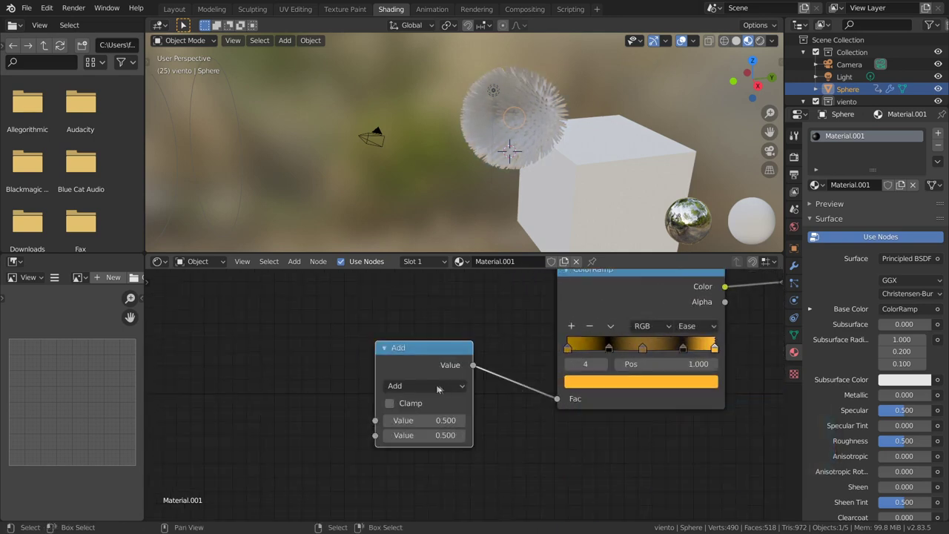
{"action": "left_click", "coordinate": [433, 386]}
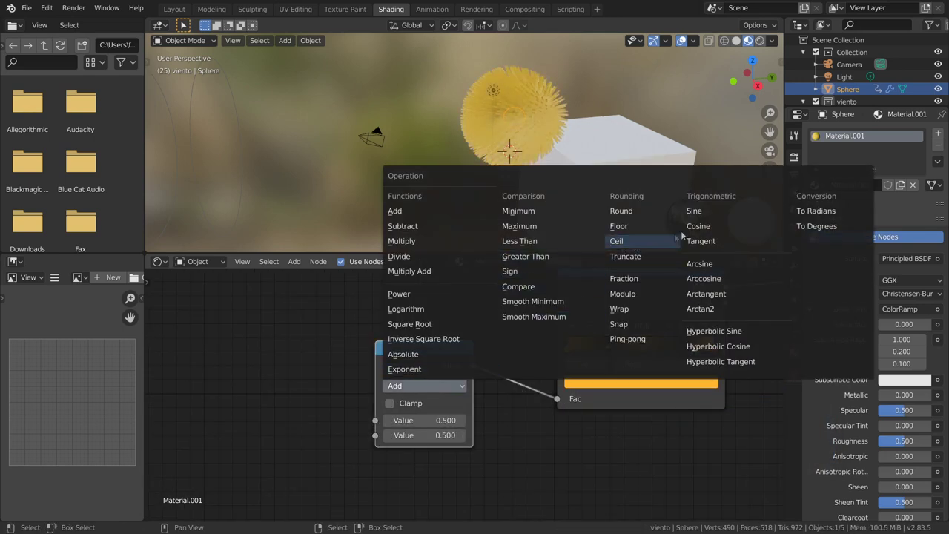
{"action": "left_click", "coordinate": [697, 212]}
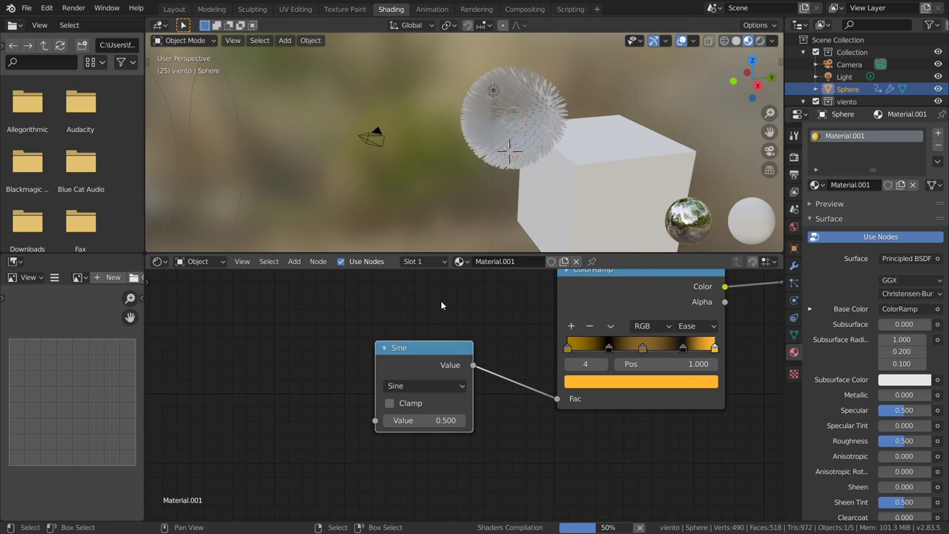
- Make room left of the Sine node and bring up the Edit menu toward Preferences
{"action": "middle_click_drag", "start_coordinate": [440, 304], "coordinate": [548, 301]}
{"action": "key", "text": "shift+a"}
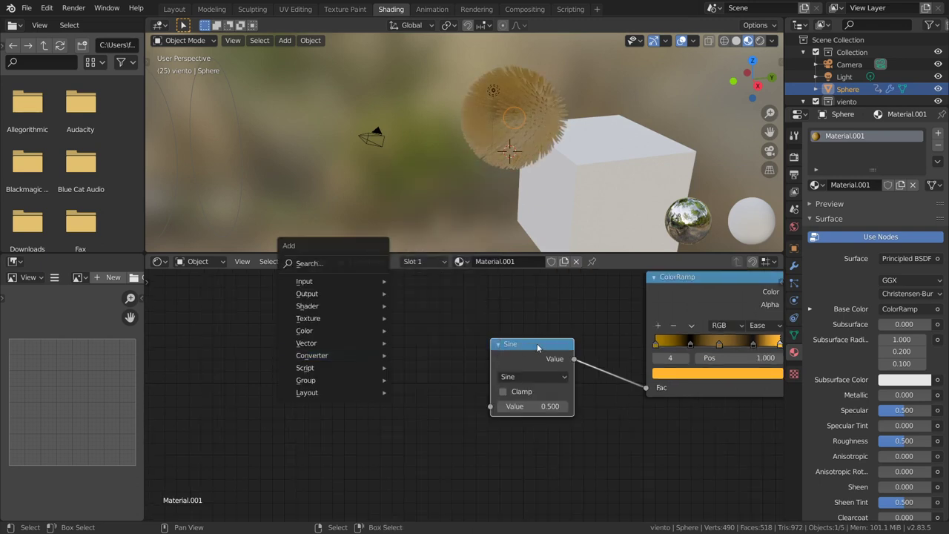
{"action": "left_click_drag", "start_coordinate": [536, 345], "coordinate": [515, 347]}
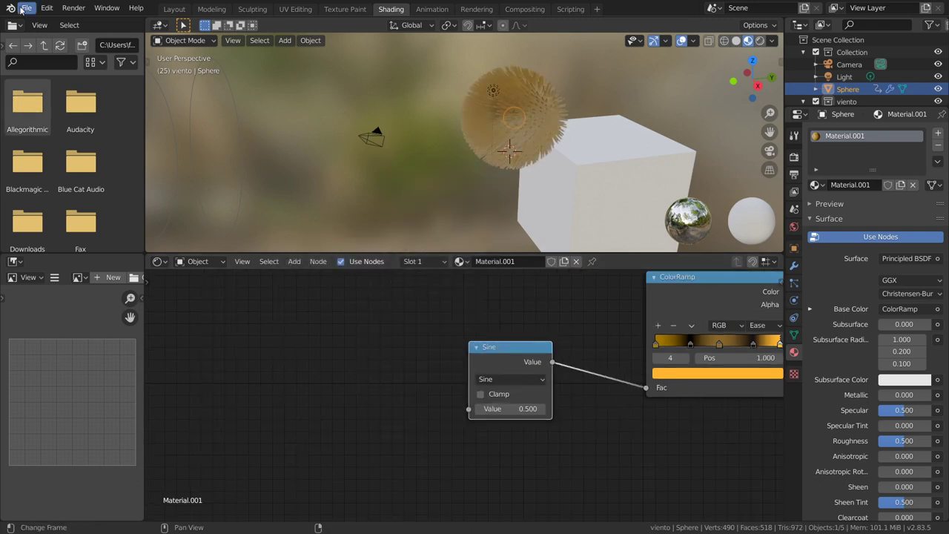
{"action": "left_click", "coordinate": [47, 8]}
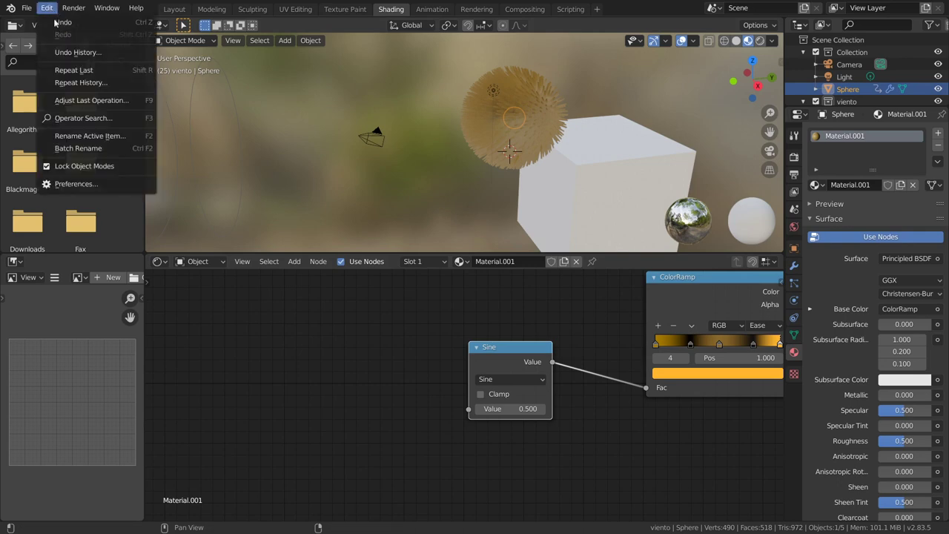
{"action": "left_click", "coordinate": [81, 186]}
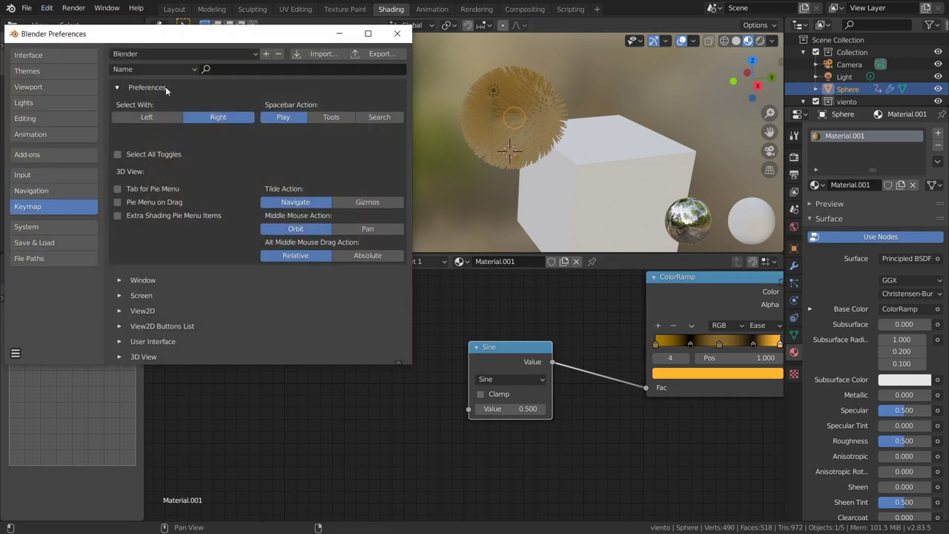
{"action": "left_click", "coordinate": [55, 157]}
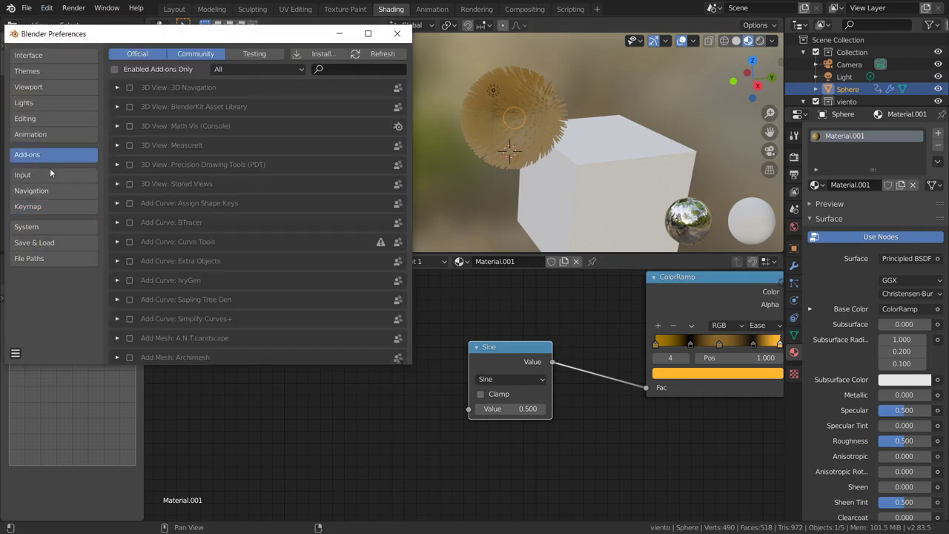
{"action": "type", "text": "w"}
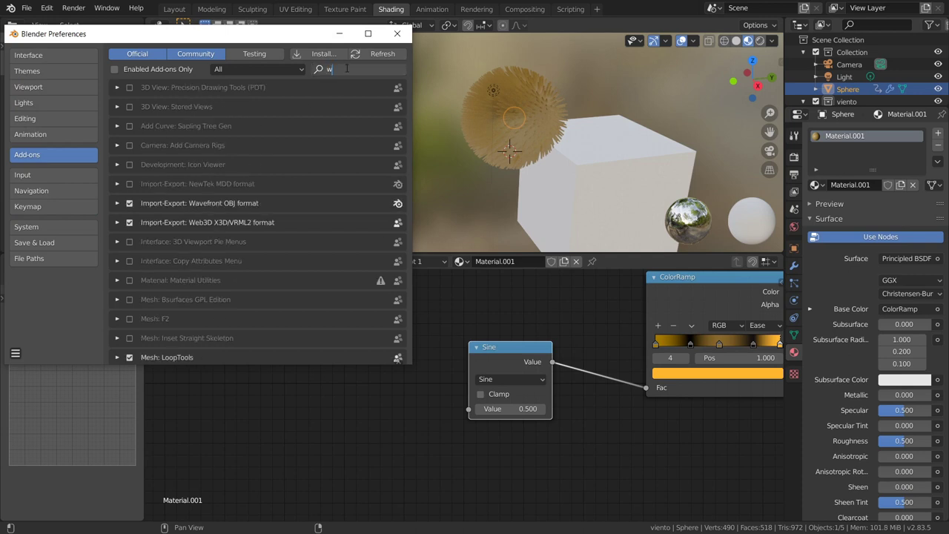
{"action": "type", "text": "re"}
{"action": "key", "text": "BackSpace"}
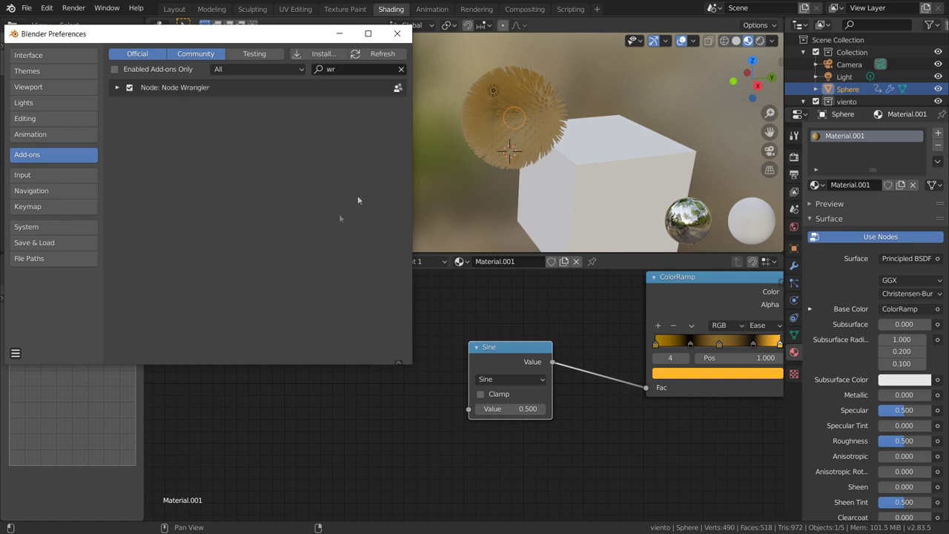
{"action": "left_click", "coordinate": [398, 33]}
{"action": "key", "text": "ctrl+t"}
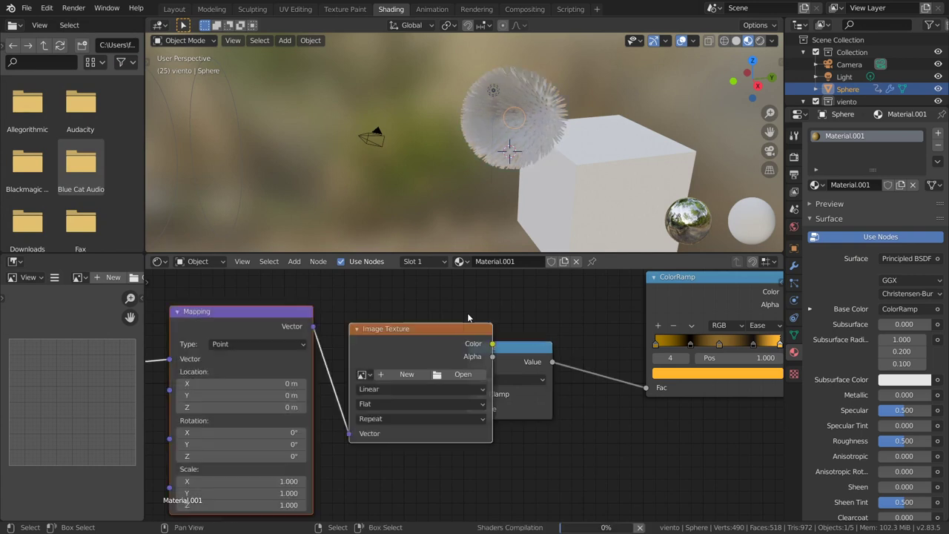
- Delete the Image Texture node and connect Mapping's Vector output to the Sine node's Value input
{"action": "key", "text": "x"}
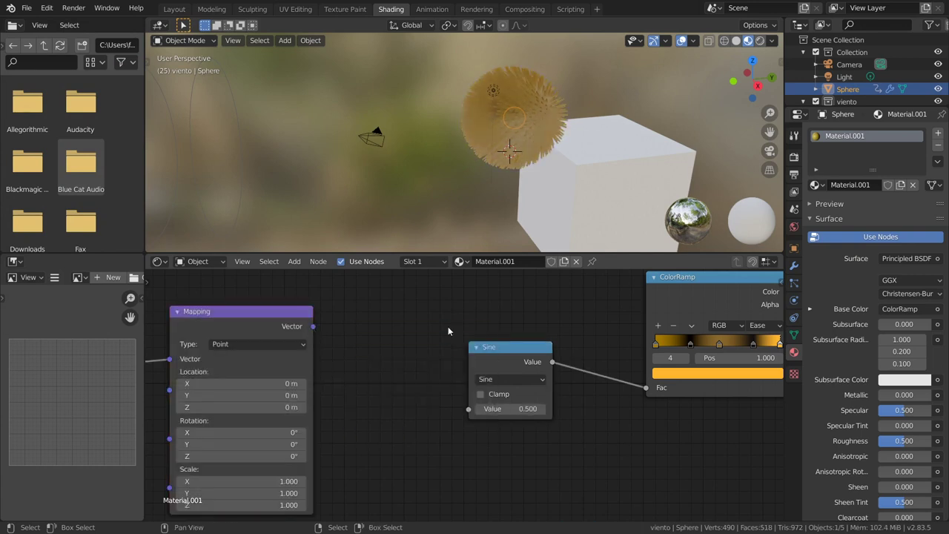
{"action": "mouse_move", "coordinate": [313, 327]}
{"action": "left_mouse_down"}
{"action": "mouse_move", "coordinate": [450, 413]}
{"action": "mouse_move", "coordinate": [473, 413]}
{"action": "left_mouse_up"}
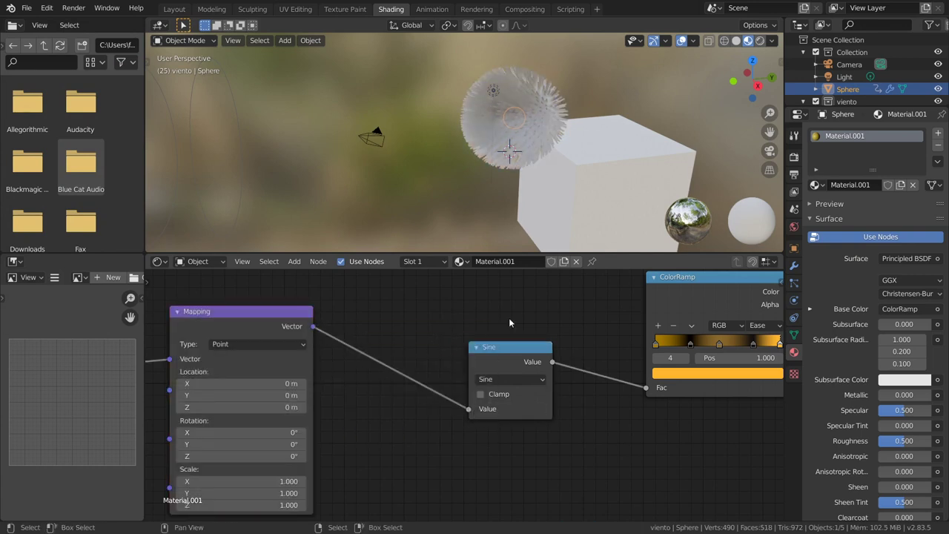
{"action": "left_click_drag", "start_coordinate": [520, 347], "coordinate": [474, 344]}
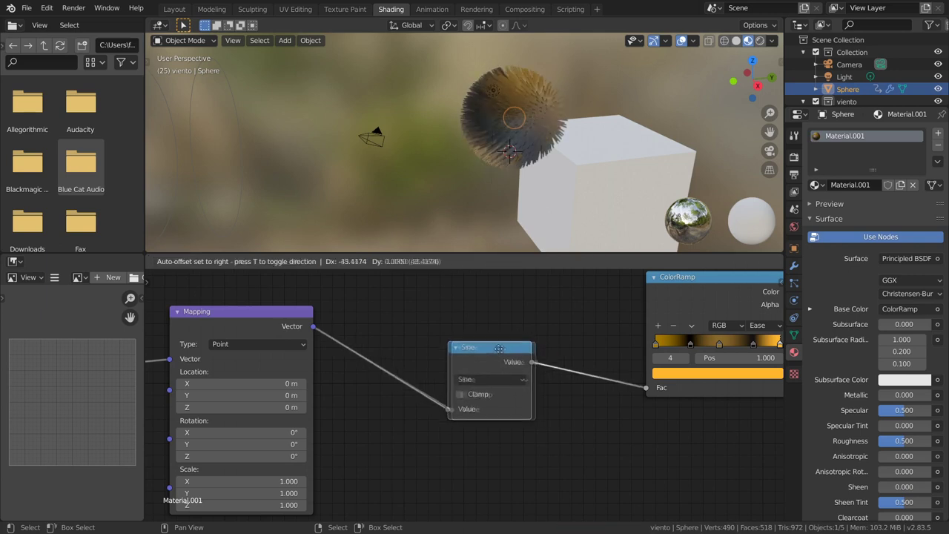
{"action": "middle_click_drag", "start_coordinate": [505, 168], "coordinate": [611, 136]}
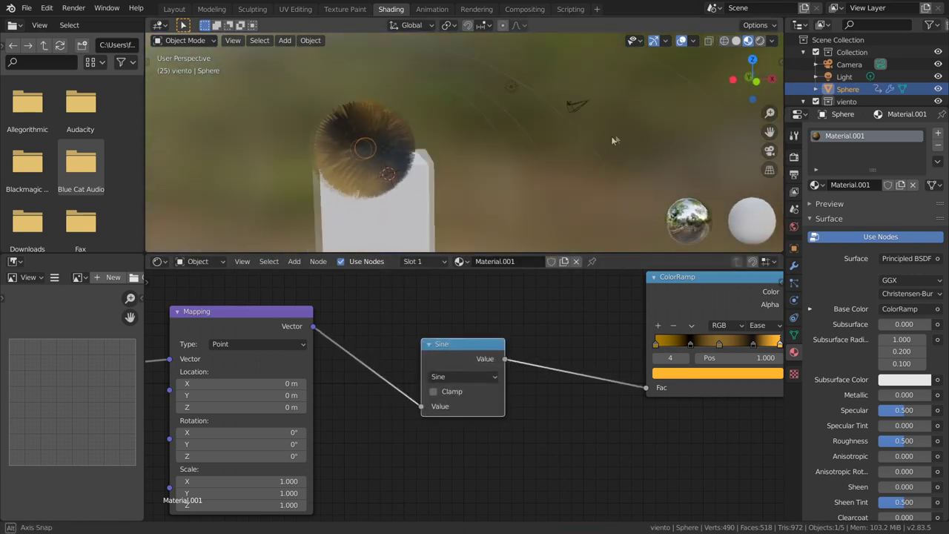
{"action": "scroll", "coordinate": [478, 342], "scroll_direction": "up", "scroll_amount": 1}
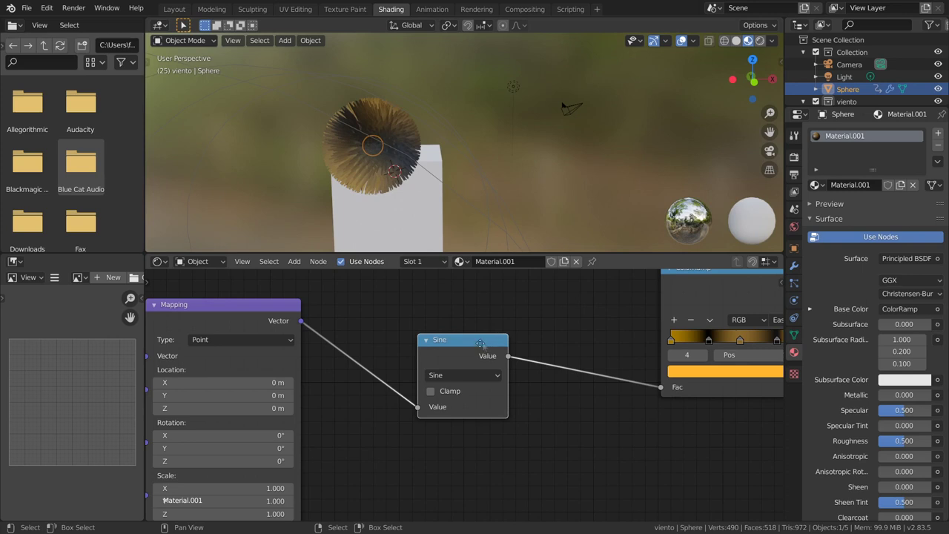
{"action": "left_click_drag", "start_coordinate": [483, 346], "coordinate": [457, 350]}
{"action": "key", "text": "shift+a"}
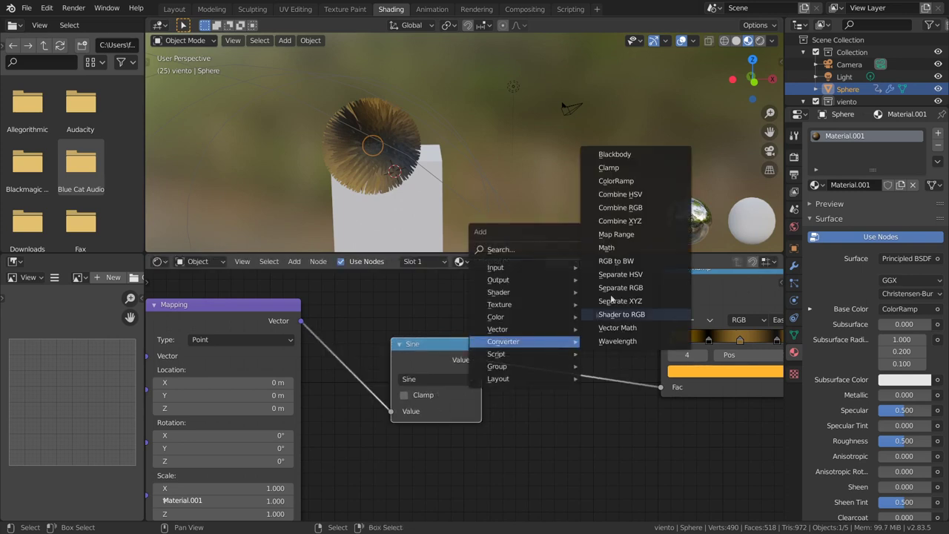
- Drop a Math node onto the Sine–ColorRamp link and set it to Multiply by 1.4
{"action": "left_click", "coordinate": [606, 248]}
{"action": "left_click", "coordinate": [586, 433]}
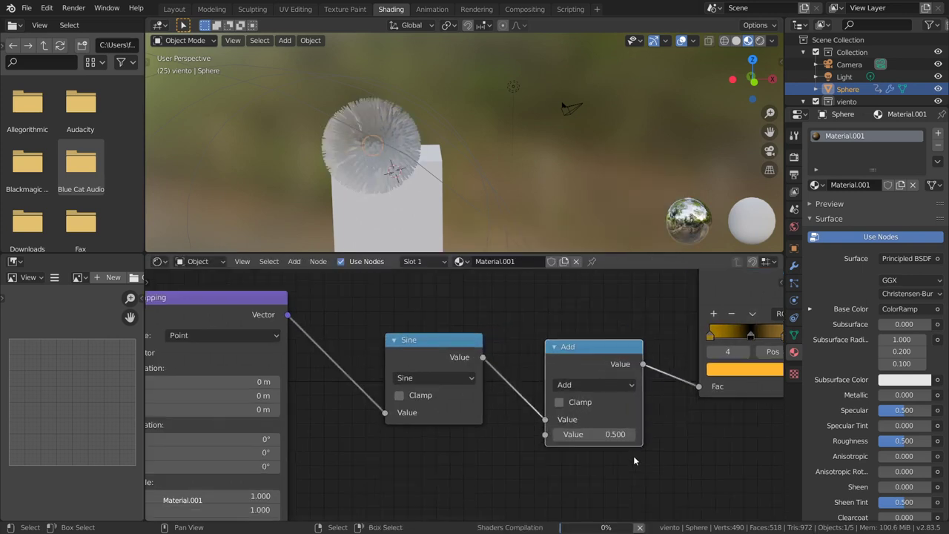
{"action": "scroll", "coordinate": [633, 461], "scroll_direction": "up", "scroll_amount": 2}
{"action": "middle_click_drag", "start_coordinate": [638, 458], "coordinate": [540, 329]}
{"action": "left_click", "coordinate": [539, 329]}
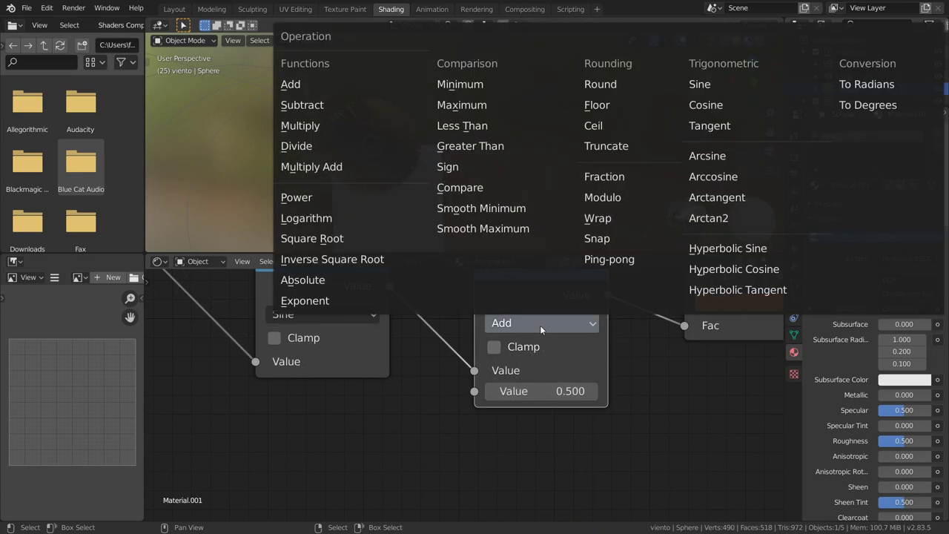
{"action": "left_click_drag", "start_coordinate": [484, 309], "coordinate": [412, 305]}
{"action": "scroll", "coordinate": [514, 371], "scroll_direction": "down", "scroll_amount": 1}
{"action": "scroll", "coordinate": [498, 337], "scroll_direction": "down", "scroll_amount": 2}
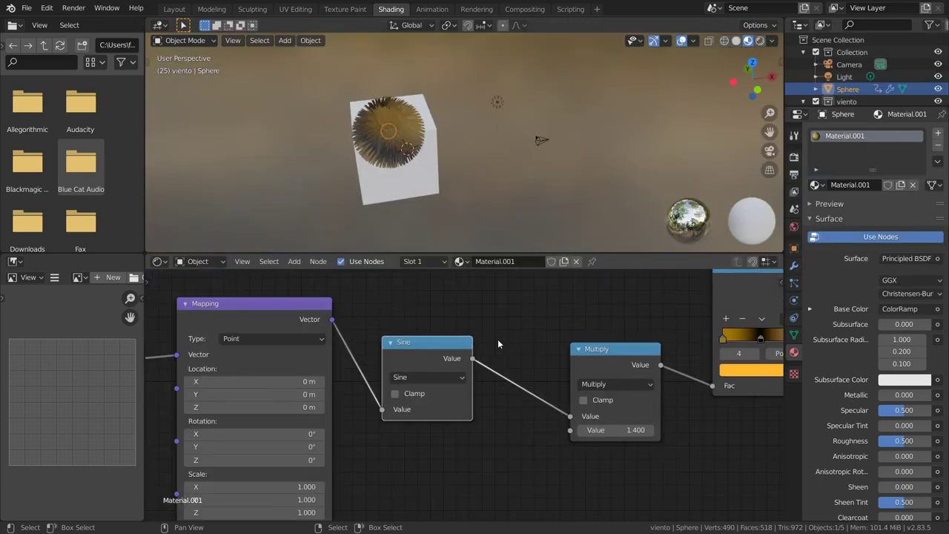
{"action": "scroll", "coordinate": [499, 338], "scroll_direction": "down", "scroll_amount": 2}
{"action": "scroll", "coordinate": [612, 394], "scroll_direction": "down", "scroll_amount": 1}
{"action": "scroll", "coordinate": [611, 394], "scroll_direction": "down", "scroll_amount": 1}
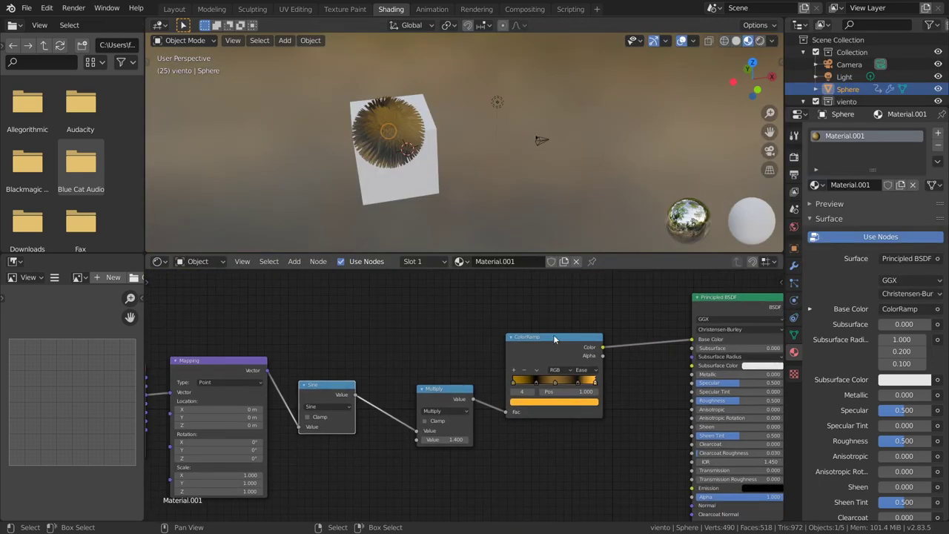
- Rearrange the Texture Coordinate, Mapping, Sine, Multiply and ColorRamp nodes into a tidy chain
{"action": "left_click_drag", "start_coordinate": [553, 336], "coordinate": [602, 330]}
{"action": "left_click_drag", "start_coordinate": [436, 392], "coordinate": [484, 375]}
{"action": "left_click_drag", "start_coordinate": [331, 385], "coordinate": [407, 366]}
{"action": "scroll", "coordinate": [434, 386], "scroll_direction": "up", "scroll_amount": 1}
{"action": "scroll", "coordinate": [502, 383], "scroll_direction": "up", "scroll_amount": 1}
{"action": "scroll", "coordinate": [486, 388], "scroll_direction": "up", "scroll_amount": 1}
{"action": "scroll", "coordinate": [485, 387], "scroll_direction": "up", "scroll_amount": 1}
{"action": "scroll", "coordinate": [420, 382], "scroll_direction": "right", "scroll_amount": 1, "text": "ctrl"}
{"action": "scroll", "coordinate": [376, 337], "scroll_direction": "left", "scroll_amount": 4, "text": "ctrl"}
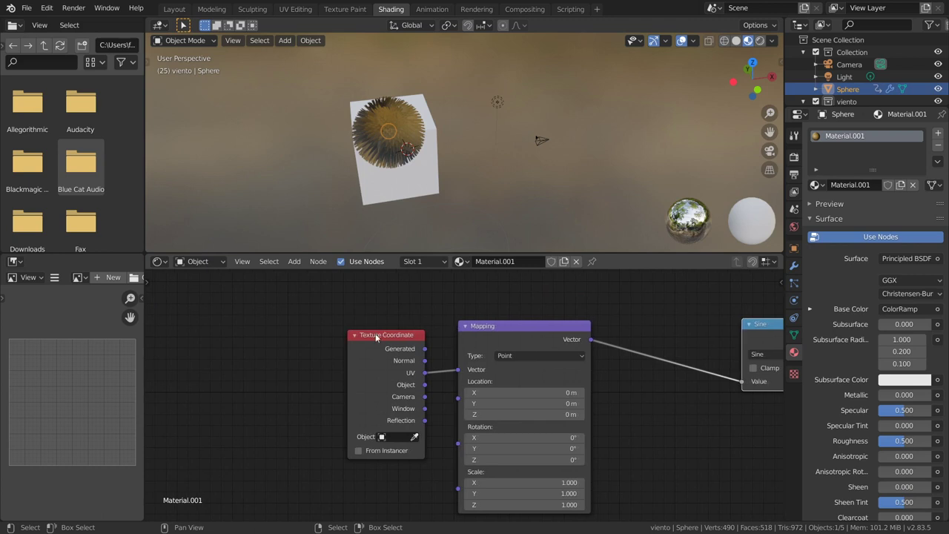
{"action": "left_click_drag", "start_coordinate": [376, 337], "coordinate": [228, 333]}
{"action": "left_click_drag", "start_coordinate": [505, 325], "coordinate": [390, 318]}
{"action": "middle_click_drag", "start_coordinate": [591, 410], "coordinate": [450, 375]}
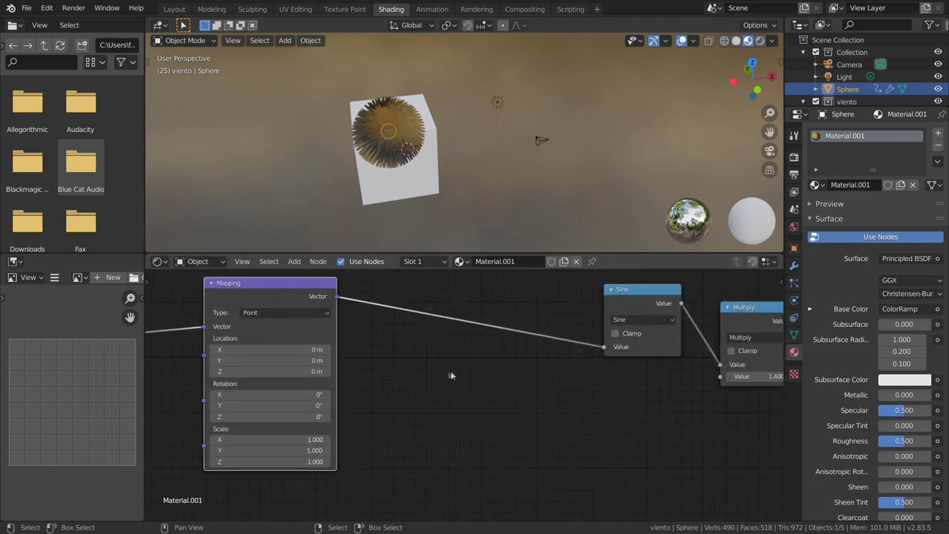
{"action": "key", "text": "shift+a"}
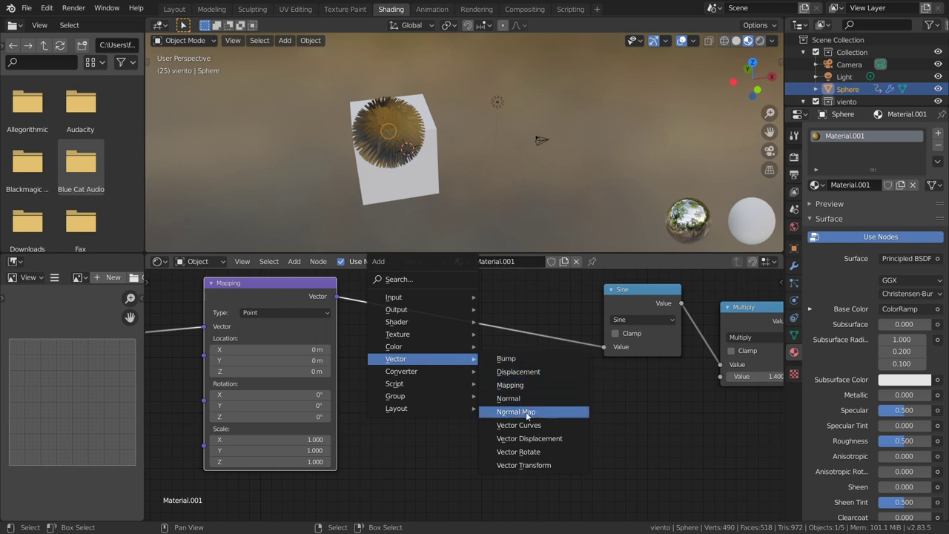
{"action": "mouse_move", "coordinate": [401, 371]}
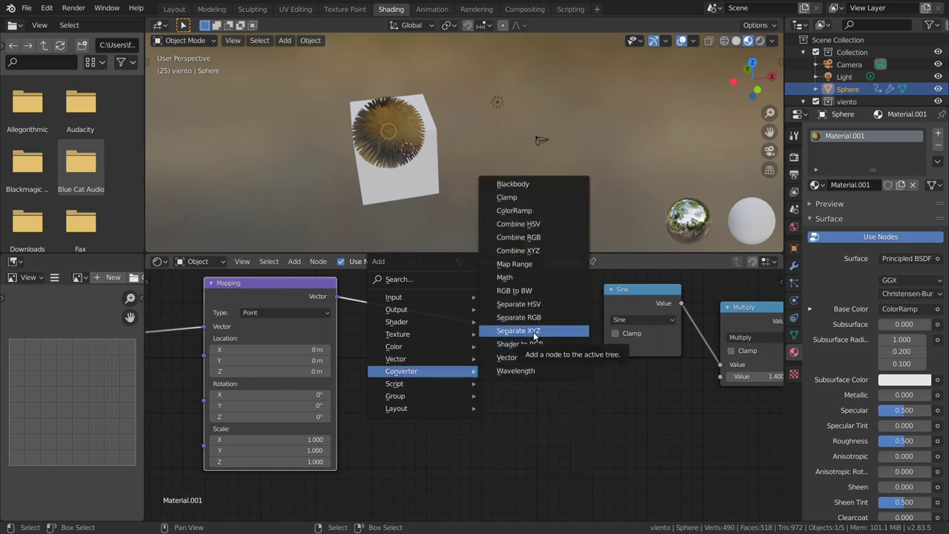
- Insert a Separate XYZ node between Mapping and Sine, feeding Sine from its X output
{"action": "left_click", "coordinate": [534, 336]}
{"action": "left_click", "coordinate": [482, 334]}
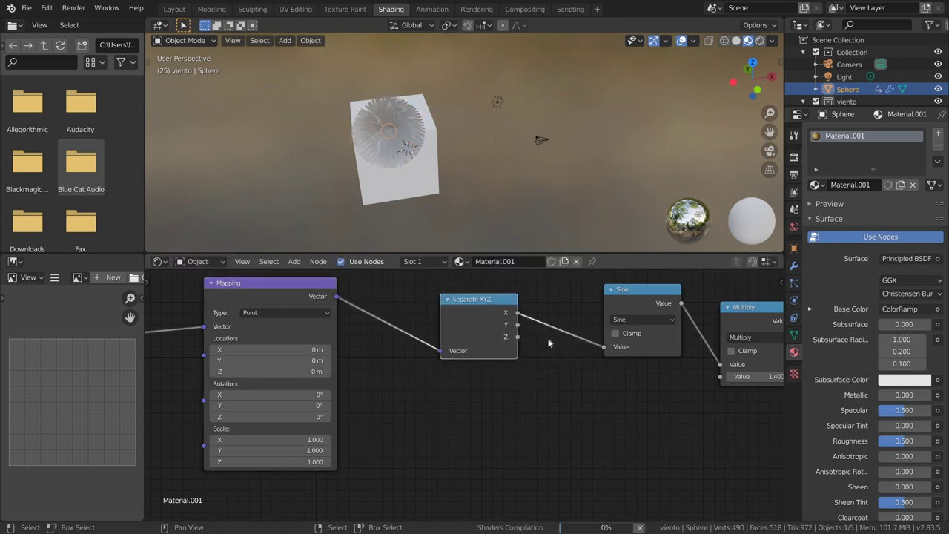
{"action": "middle_click_drag", "start_coordinate": [549, 343], "coordinate": [392, 371]}
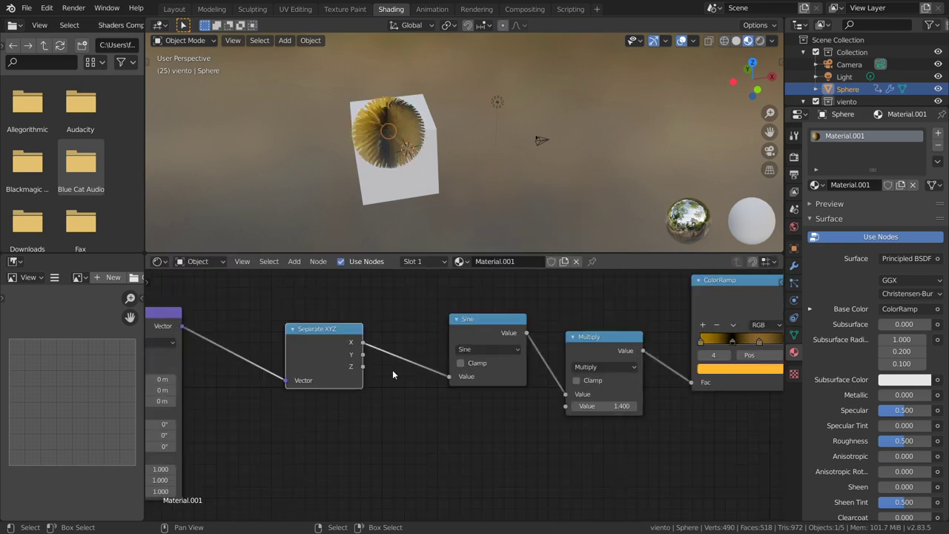
- Try a Multiply factor of about 3.4, then lower it to 0.500
{"action": "mouse_move", "coordinate": [438, 152]}
{"action": "middle_mouse_down"}
{"action": "mouse_move", "coordinate": [413, 199]}
{"action": "mouse_move", "coordinate": [423, 170]}
{"action": "middle_mouse_up"}
{"action": "middle_click_drag", "start_coordinate": [563, 338], "coordinate": [421, 298]}
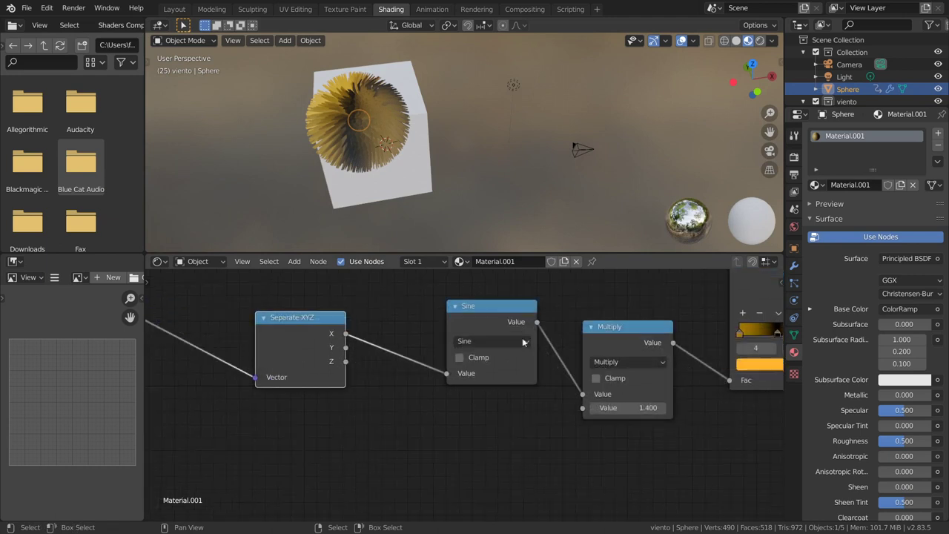
{"action": "left_click_drag", "start_coordinate": [478, 380], "coordinate": [519, 380]}
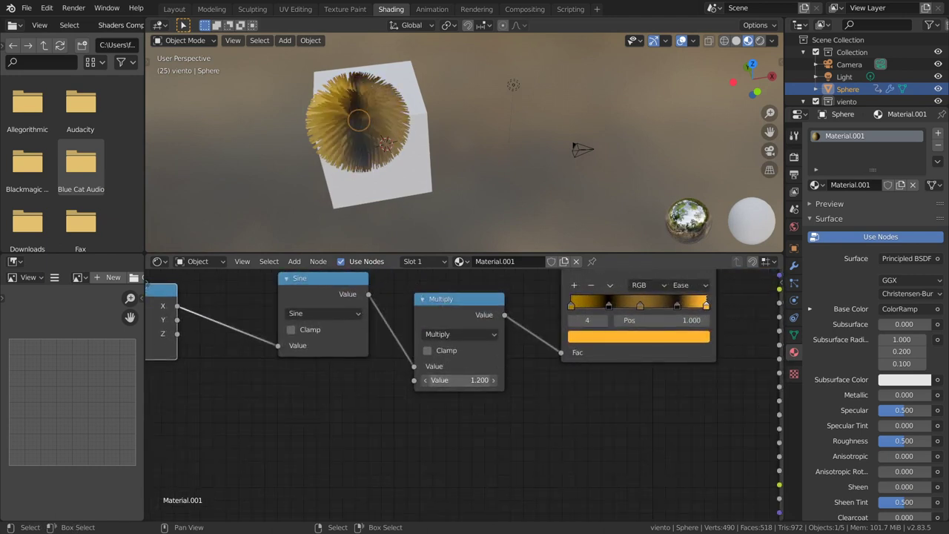
{"action": "left_click_drag", "start_coordinate": [519, 379], "coordinate": [463, 380]}
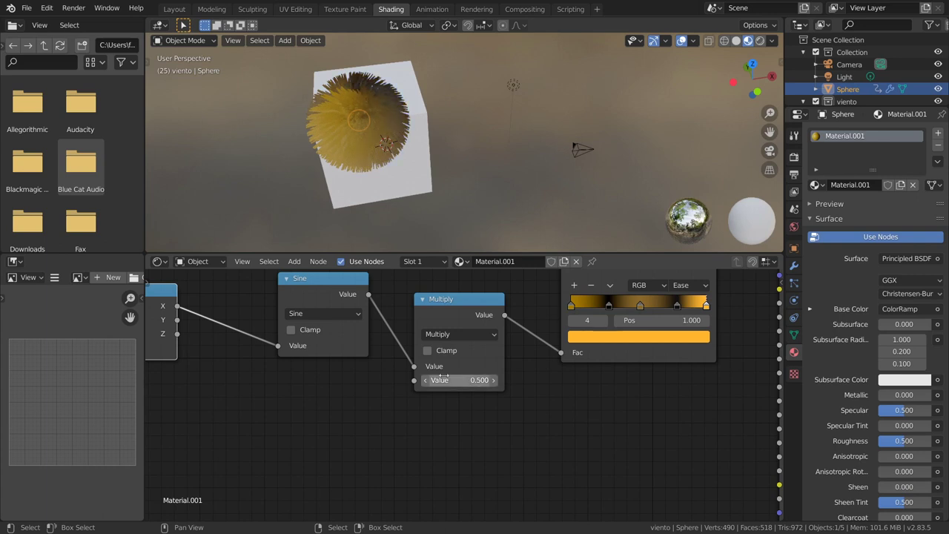
{"action": "left_click", "coordinate": [445, 334]}
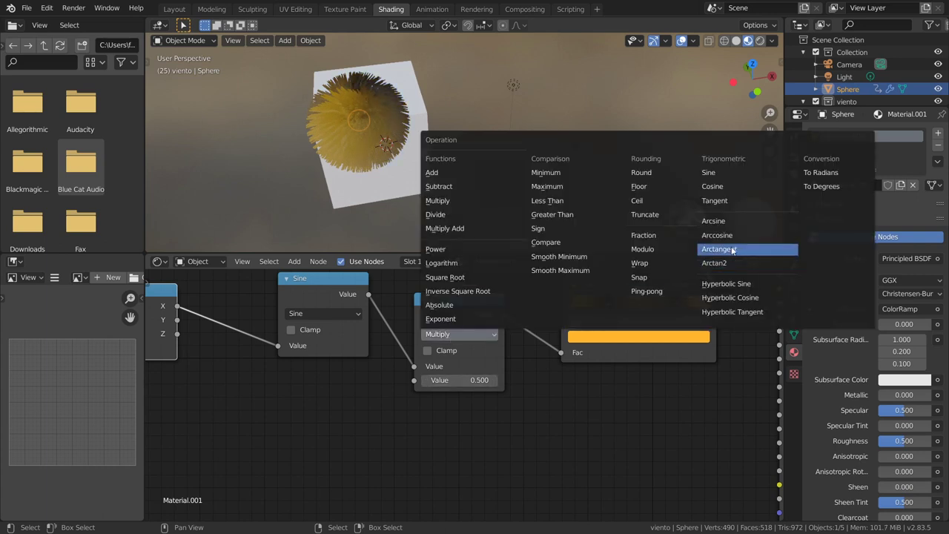
- Switch the Math node to Modulo with value -0.200 and shift it slightly left
{"action": "left_click", "coordinate": [668, 181]}
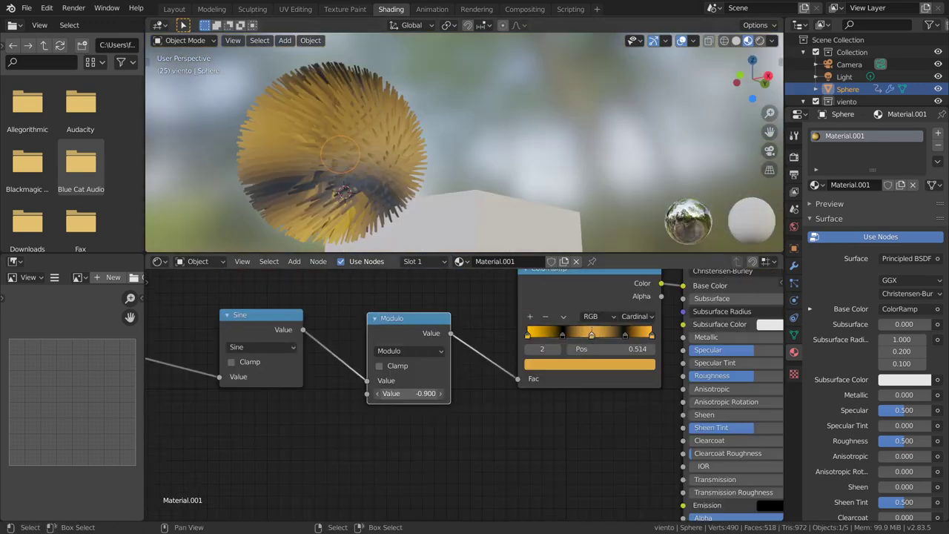
{"action": "left_click_drag", "start_coordinate": [415, 393], "coordinate": [437, 393]}
{"action": "mouse_move", "coordinate": [356, 237]}
{"action": "middle_mouse_down"}
{"action": "mouse_move", "coordinate": [330, 33]}
{"action": "mouse_move", "coordinate": [344, 74]}
{"action": "middle_mouse_up"}
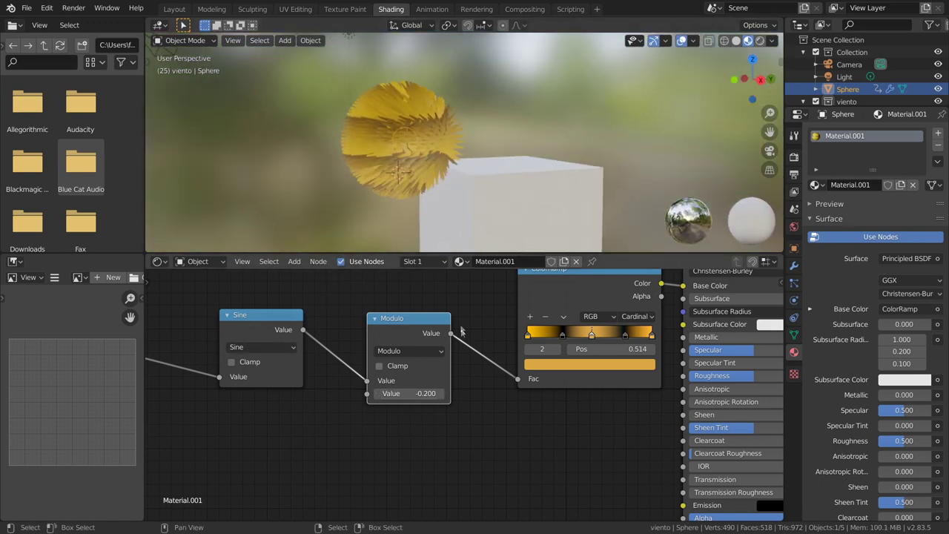
{"action": "key", "text": "g"}
{"action": "left_click", "coordinate": [395, 327]}
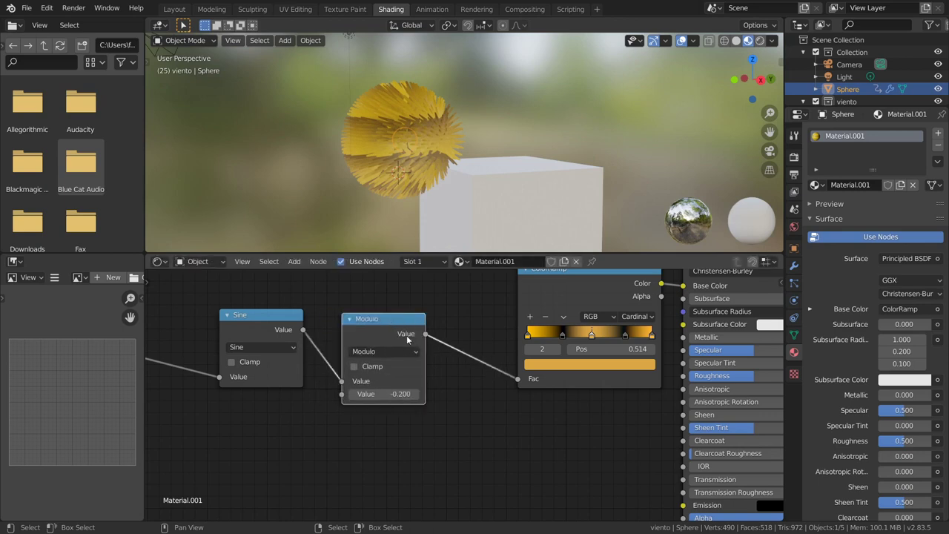
{"action": "key", "text": "shift+a"}
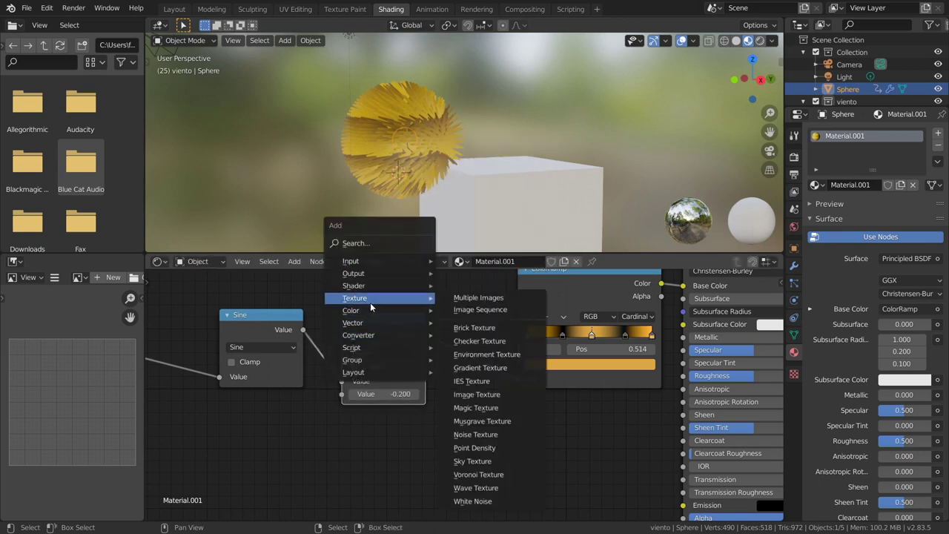
{"action": "mouse_move", "coordinate": [358, 336]}
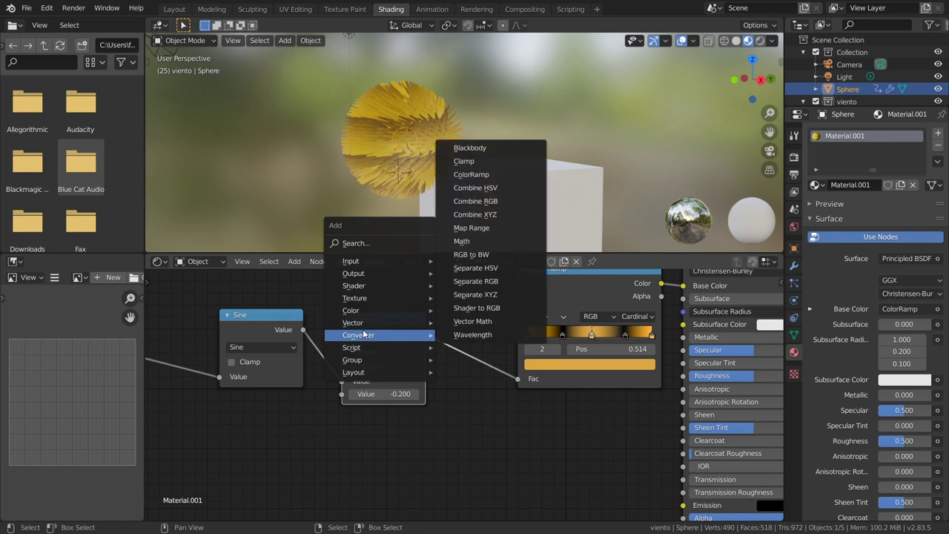
- Insert a Multiply node at 2.700 on the Modulo–ColorRamp link and view the striped hair in Rendered shading
{"action": "left_click", "coordinate": [467, 241]}
{"action": "left_click", "coordinate": [408, 349]}
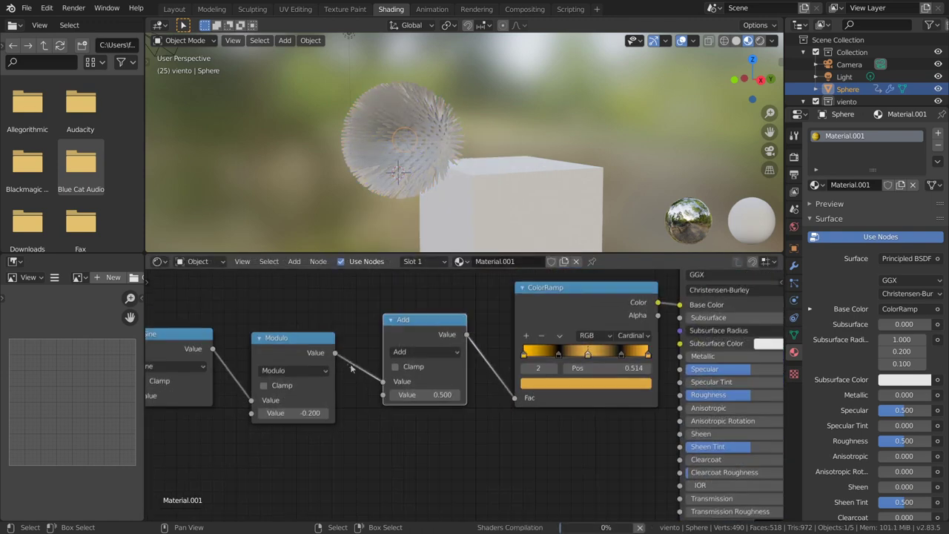
{"action": "left_click", "coordinate": [407, 351]}
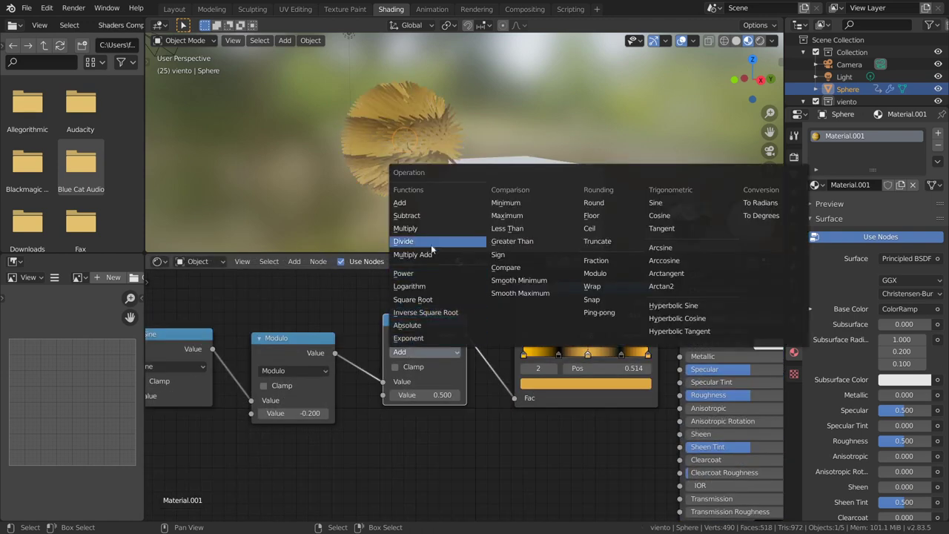
{"action": "left_click", "coordinate": [416, 228]}
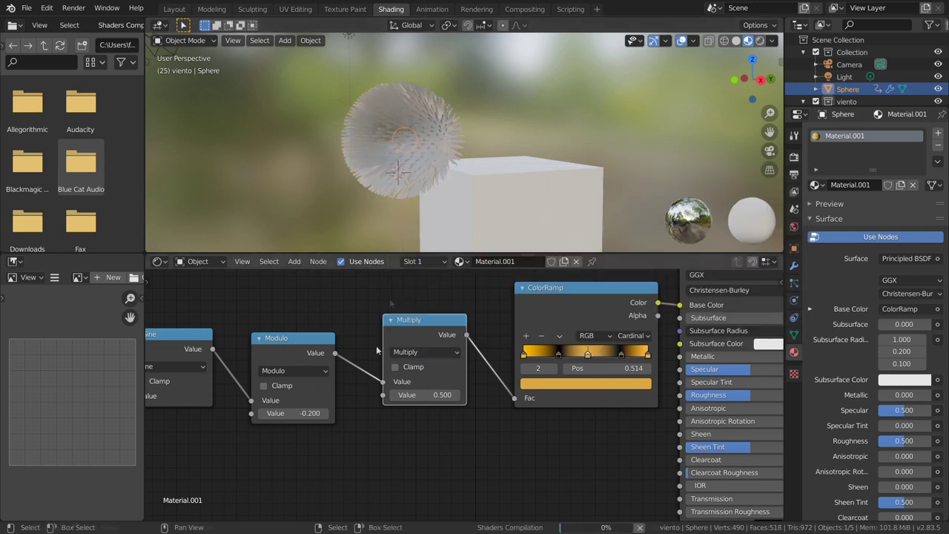
{"action": "mouse_move", "coordinate": [427, 395]}
{"action": "left_mouse_down"}
{"action": "mouse_move", "coordinate": [505, 394]}
{"action": "mouse_move", "coordinate": [467, 394]}
{"action": "left_mouse_up"}
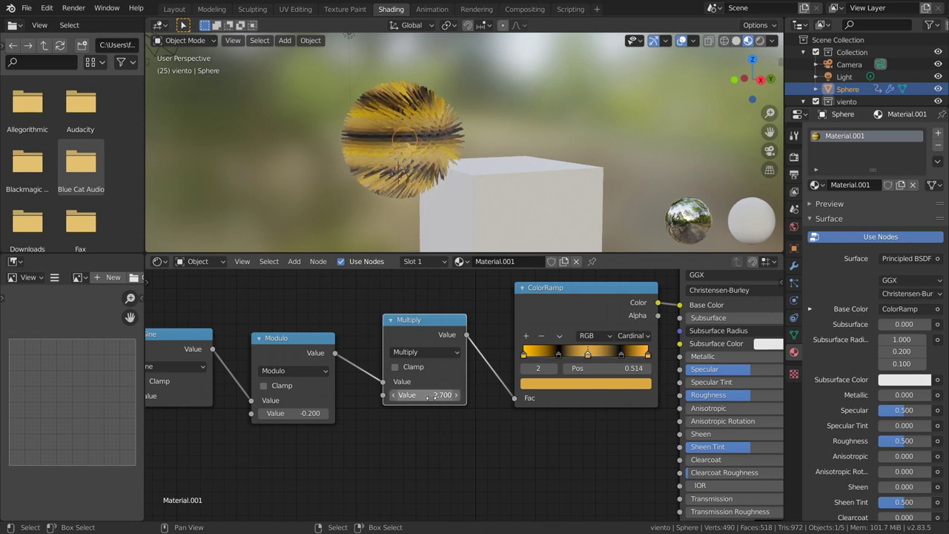
{"action": "mouse_move", "coordinate": [400, 195]}
{"action": "middle_mouse_down"}
{"action": "mouse_move", "coordinate": [534, 251]}
{"action": "mouse_move", "coordinate": [422, 145]}
{"action": "mouse_move", "coordinate": [611, 199]}
{"action": "mouse_move", "coordinate": [349, 197]}
{"action": "middle_mouse_up"}
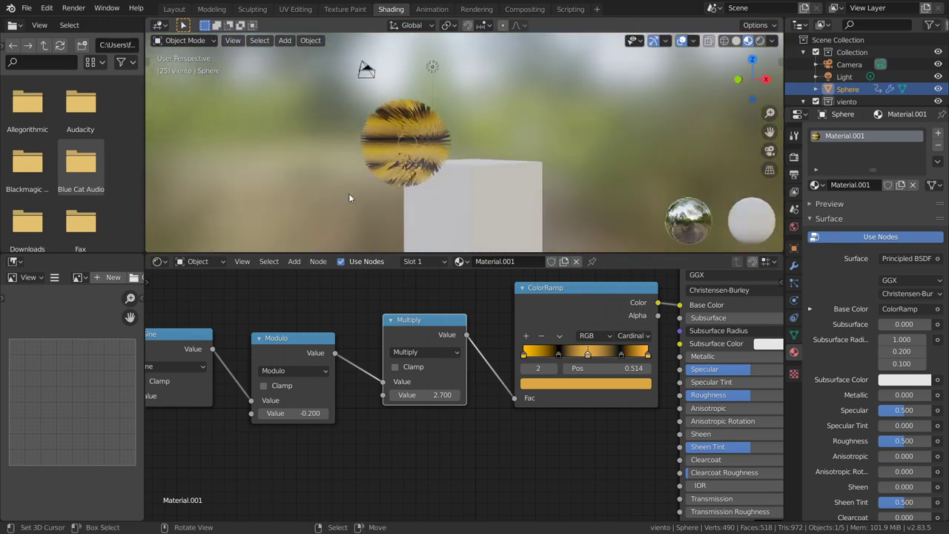
{"action": "left_click", "coordinate": [760, 40]}
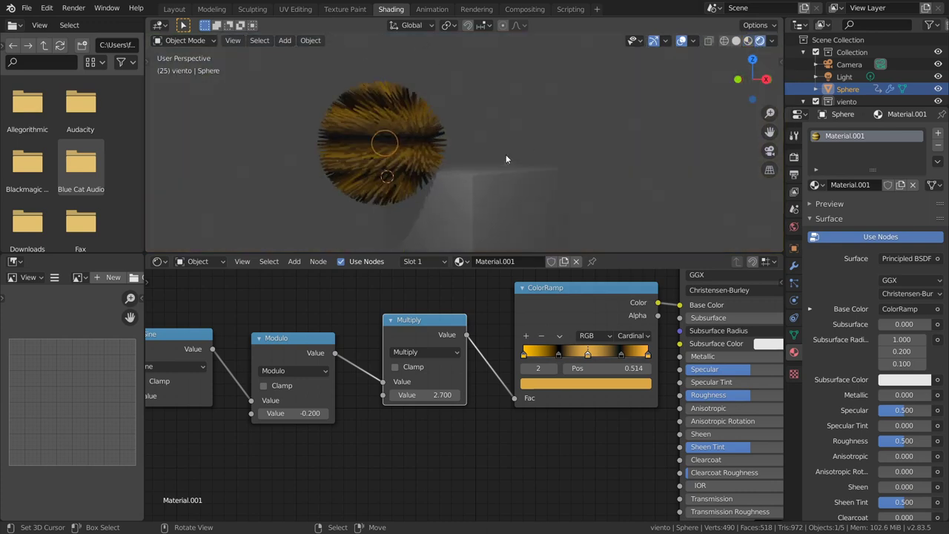
- Orbit the viewport, zoom the node editor and nudge the Principled BSDF node slightly right
{"action": "mouse_move", "coordinate": [506, 159]}
{"action": "middle_mouse_down"}
{"action": "mouse_move", "coordinate": [574, 170]}
{"action": "mouse_move", "coordinate": [515, 120]}
{"action": "middle_mouse_up"}
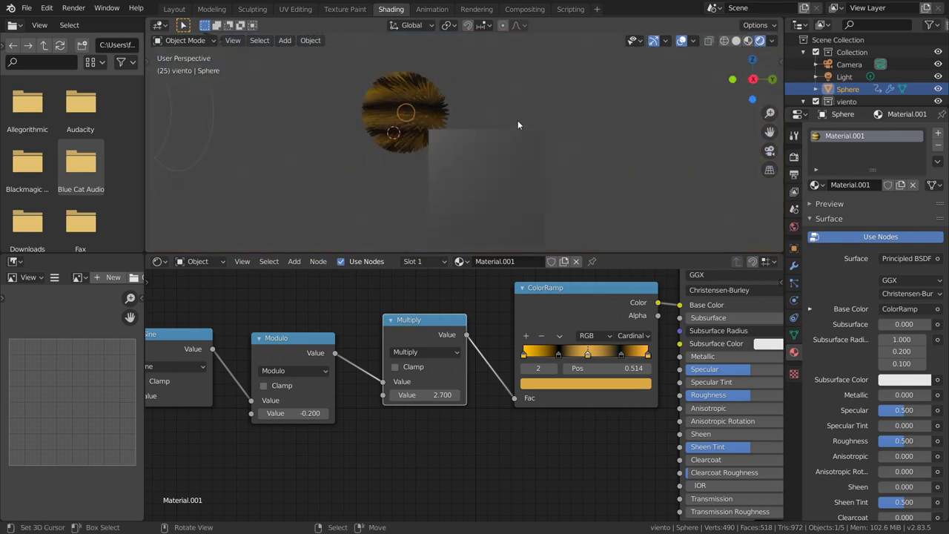
{"action": "scroll", "coordinate": [495, 306], "scroll_direction": "down", "scroll_amount": 1}
{"action": "scroll", "coordinate": [535, 303], "scroll_direction": "down", "scroll_amount": 2}
{"action": "middle_click_drag", "start_coordinate": [535, 303], "coordinate": [419, 326]}
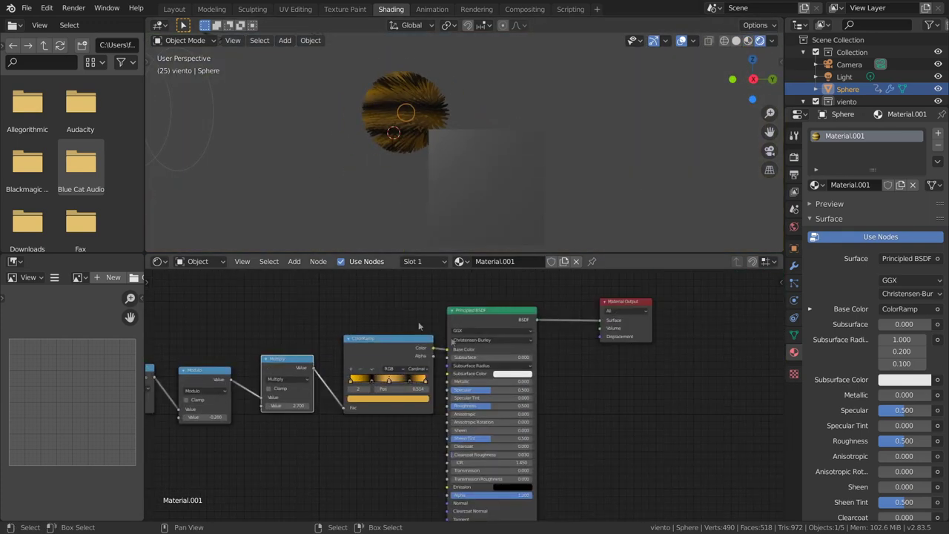
{"action": "left_click_drag", "start_coordinate": [481, 320], "coordinate": [501, 317]}
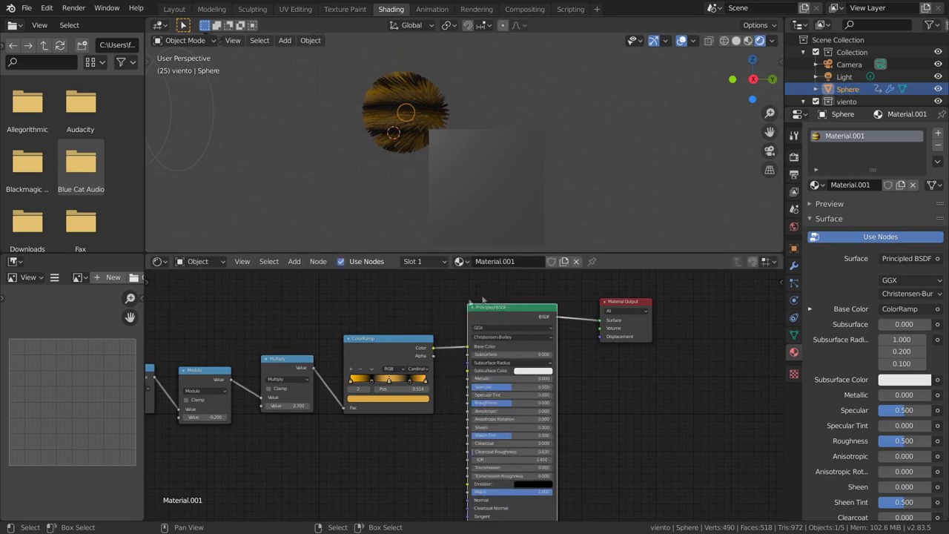
{"action": "middle_click_drag", "start_coordinate": [491, 320], "coordinate": [504, 354]}
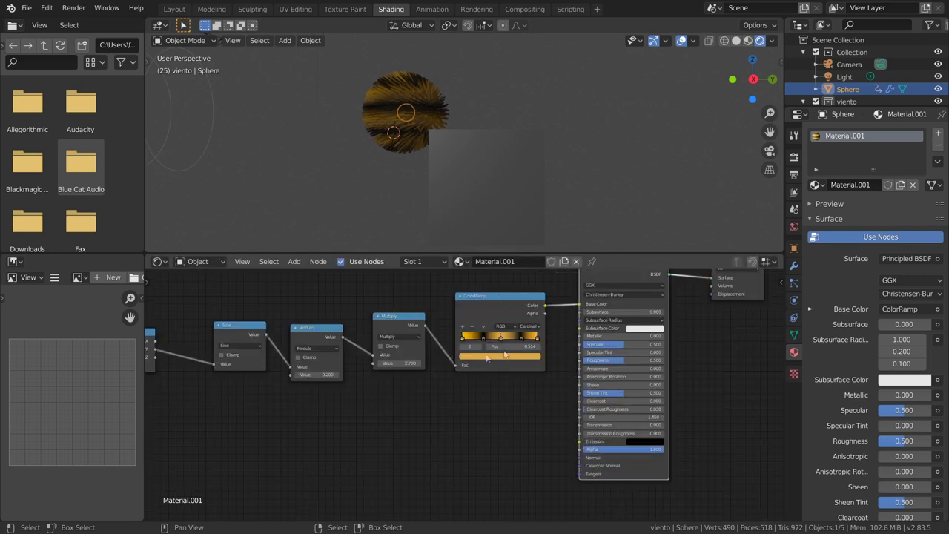
- Pan back along the chain past Multiply, Modulo, Sine and Separate XYZ to Mapping and Texture Coordinate
{"action": "scroll", "coordinate": [478, 354], "scroll_direction": "up", "scroll_amount": 2}
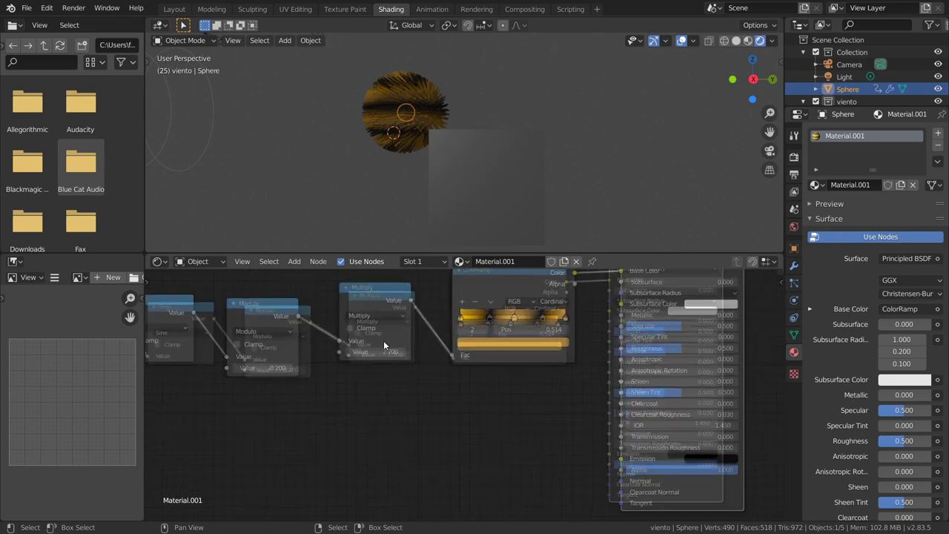
{"action": "middle_click_drag", "start_coordinate": [579, 303], "coordinate": [632, 343]}
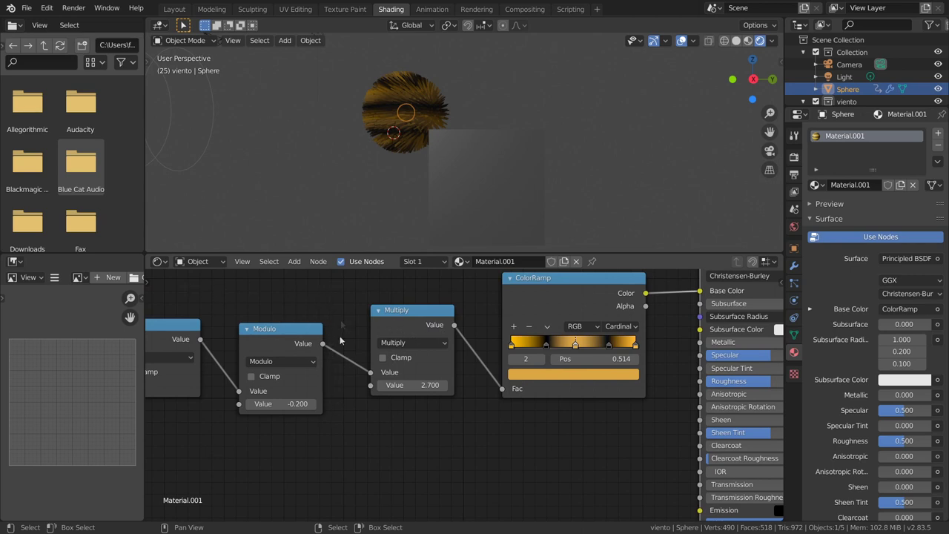
{"action": "mouse_move", "coordinate": [269, 350]}
{"action": "middle_mouse_down"}
{"action": "mouse_move", "coordinate": [445, 337]}
{"action": "mouse_move", "coordinate": [438, 327]}
{"action": "middle_mouse_up"}
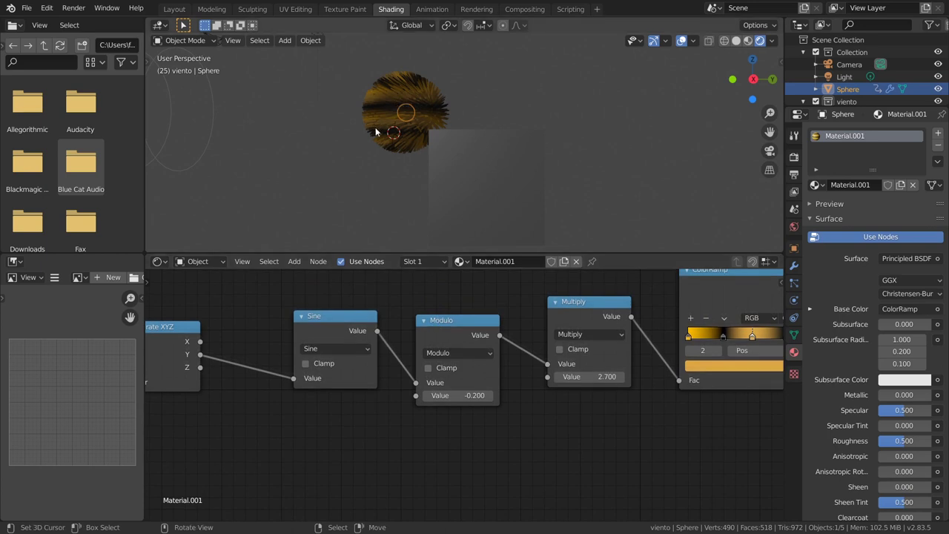
{"action": "middle_click_drag", "start_coordinate": [318, 356], "coordinate": [479, 362]}
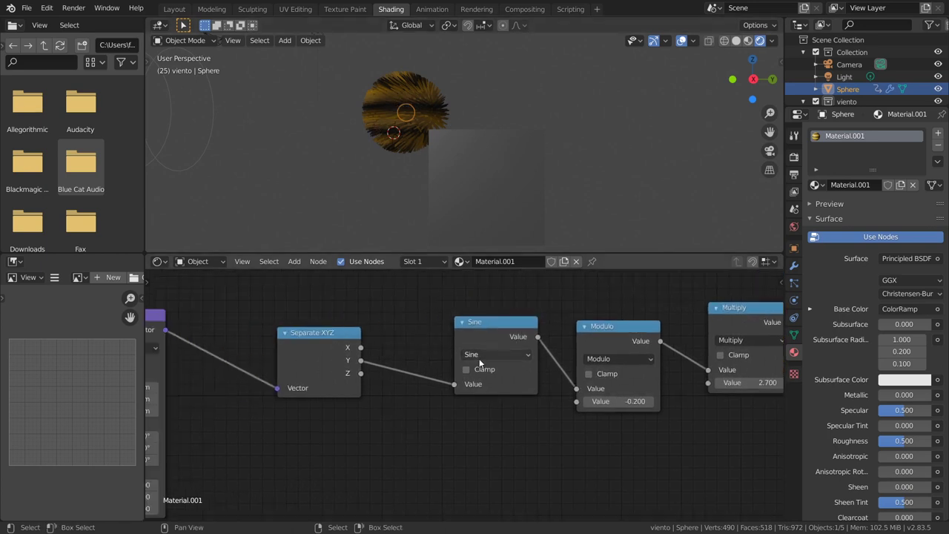
{"action": "middle_click_drag", "start_coordinate": [377, 378], "coordinate": [486, 366]}
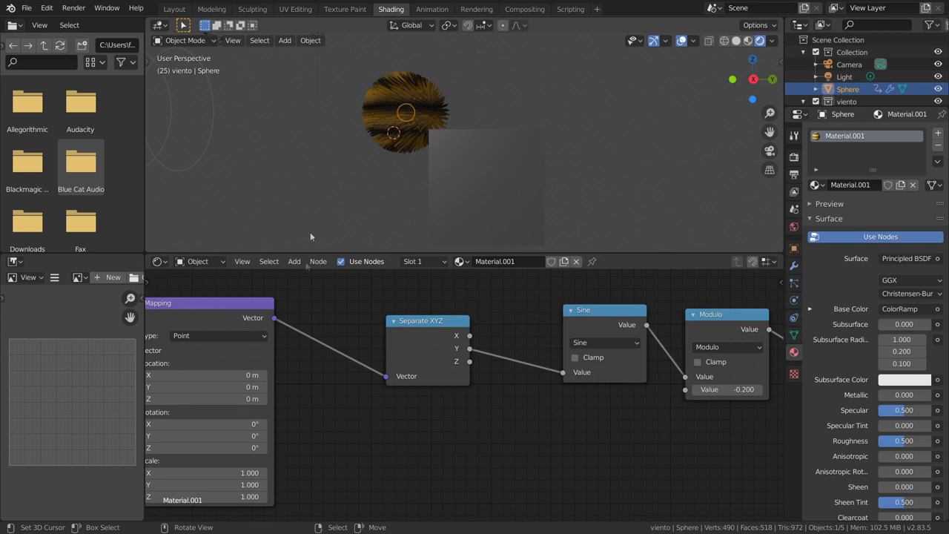
{"action": "middle_click_drag", "start_coordinate": [444, 357], "coordinate": [569, 350]}
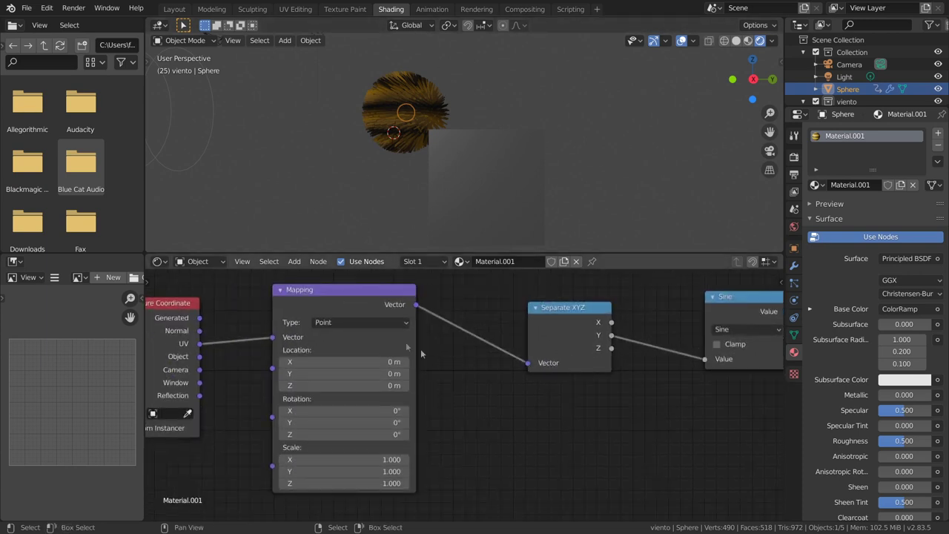
- Move the Mapping node slightly right and down, and reframe the viewport on the sphere and wind rings
{"action": "left_click_drag", "start_coordinate": [318, 290], "coordinate": [369, 305]}
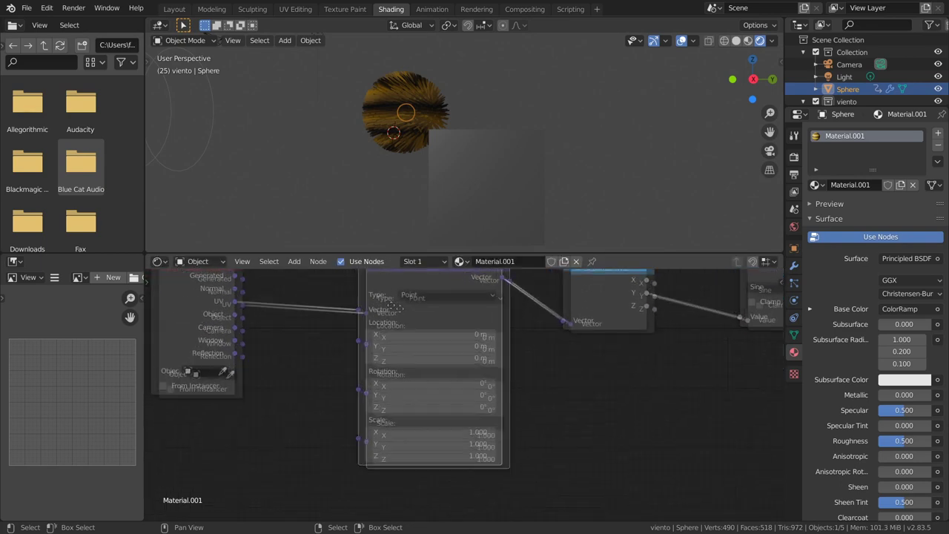
{"action": "scroll", "coordinate": [350, 346], "scroll_direction": "left", "scroll_amount": 5, "text": "ctrl"}
{"action": "scroll", "coordinate": [356, 343], "scroll_direction": "up", "scroll_amount": 1}
{"action": "scroll", "coordinate": [362, 339], "scroll_direction": "down", "scroll_amount": 1}
{"action": "mouse_move", "coordinate": [404, 145]}
{"action": "middle_mouse_down"}
{"action": "mouse_move", "coordinate": [428, 138]}
{"action": "mouse_move", "coordinate": [454, 151]}
{"action": "mouse_move", "coordinate": [382, 143]}
{"action": "middle_mouse_up"}
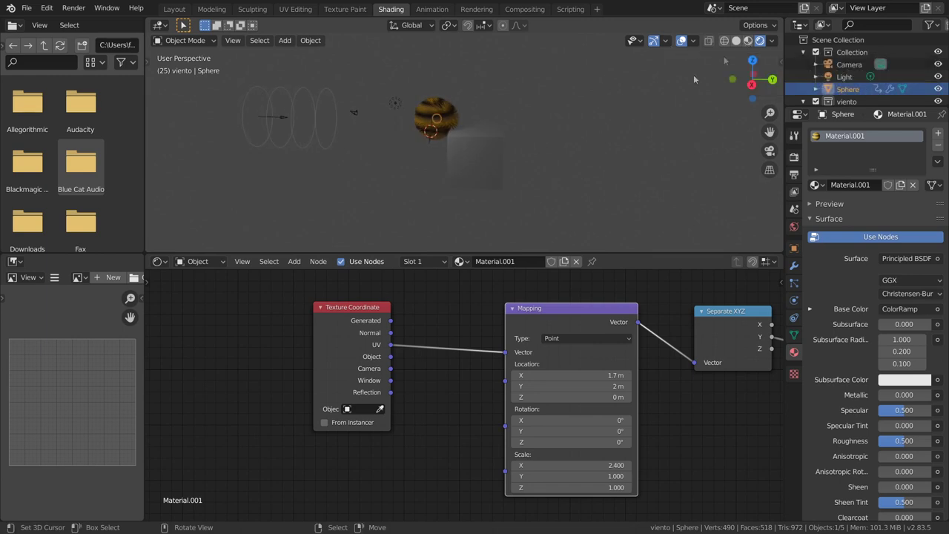
{"action": "middle_click_drag", "start_coordinate": [438, 157], "coordinate": [445, 160]}
- Select the cube, then the sphere, then the wind force field rings, and orbit around the field and sphere
{"action": "left_click", "coordinate": [477, 139]}
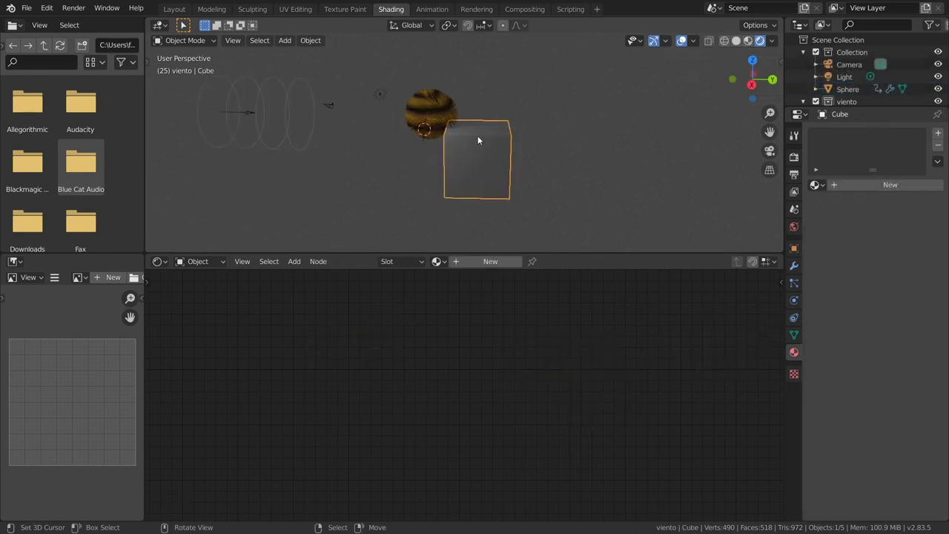
{"action": "left_click", "coordinate": [429, 125]}
{"action": "left_click", "coordinate": [269, 127]}
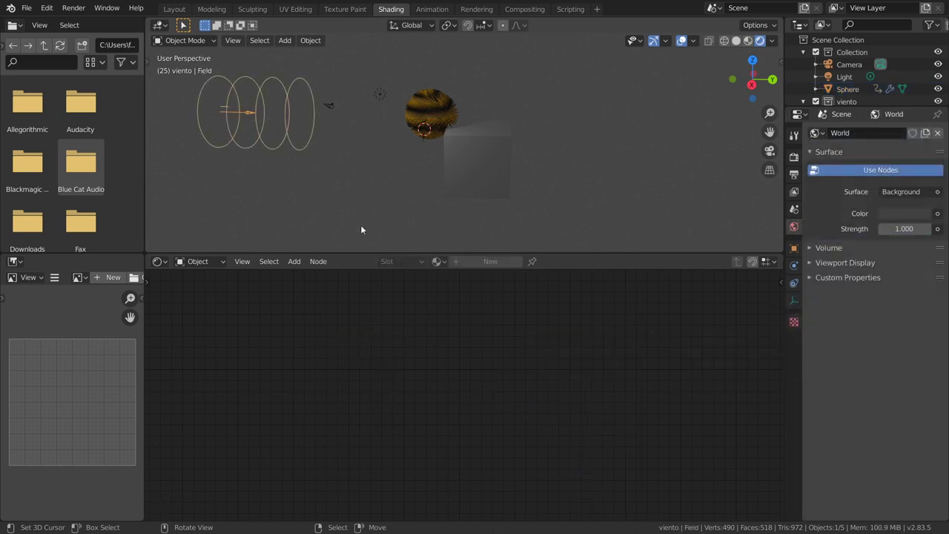
{"action": "middle_click_drag", "start_coordinate": [361, 227], "coordinate": [475, 172]}
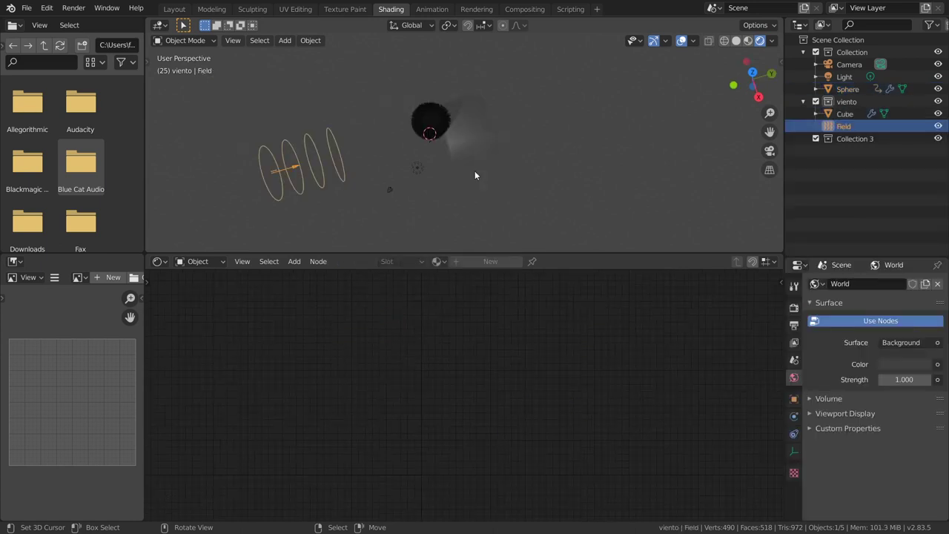